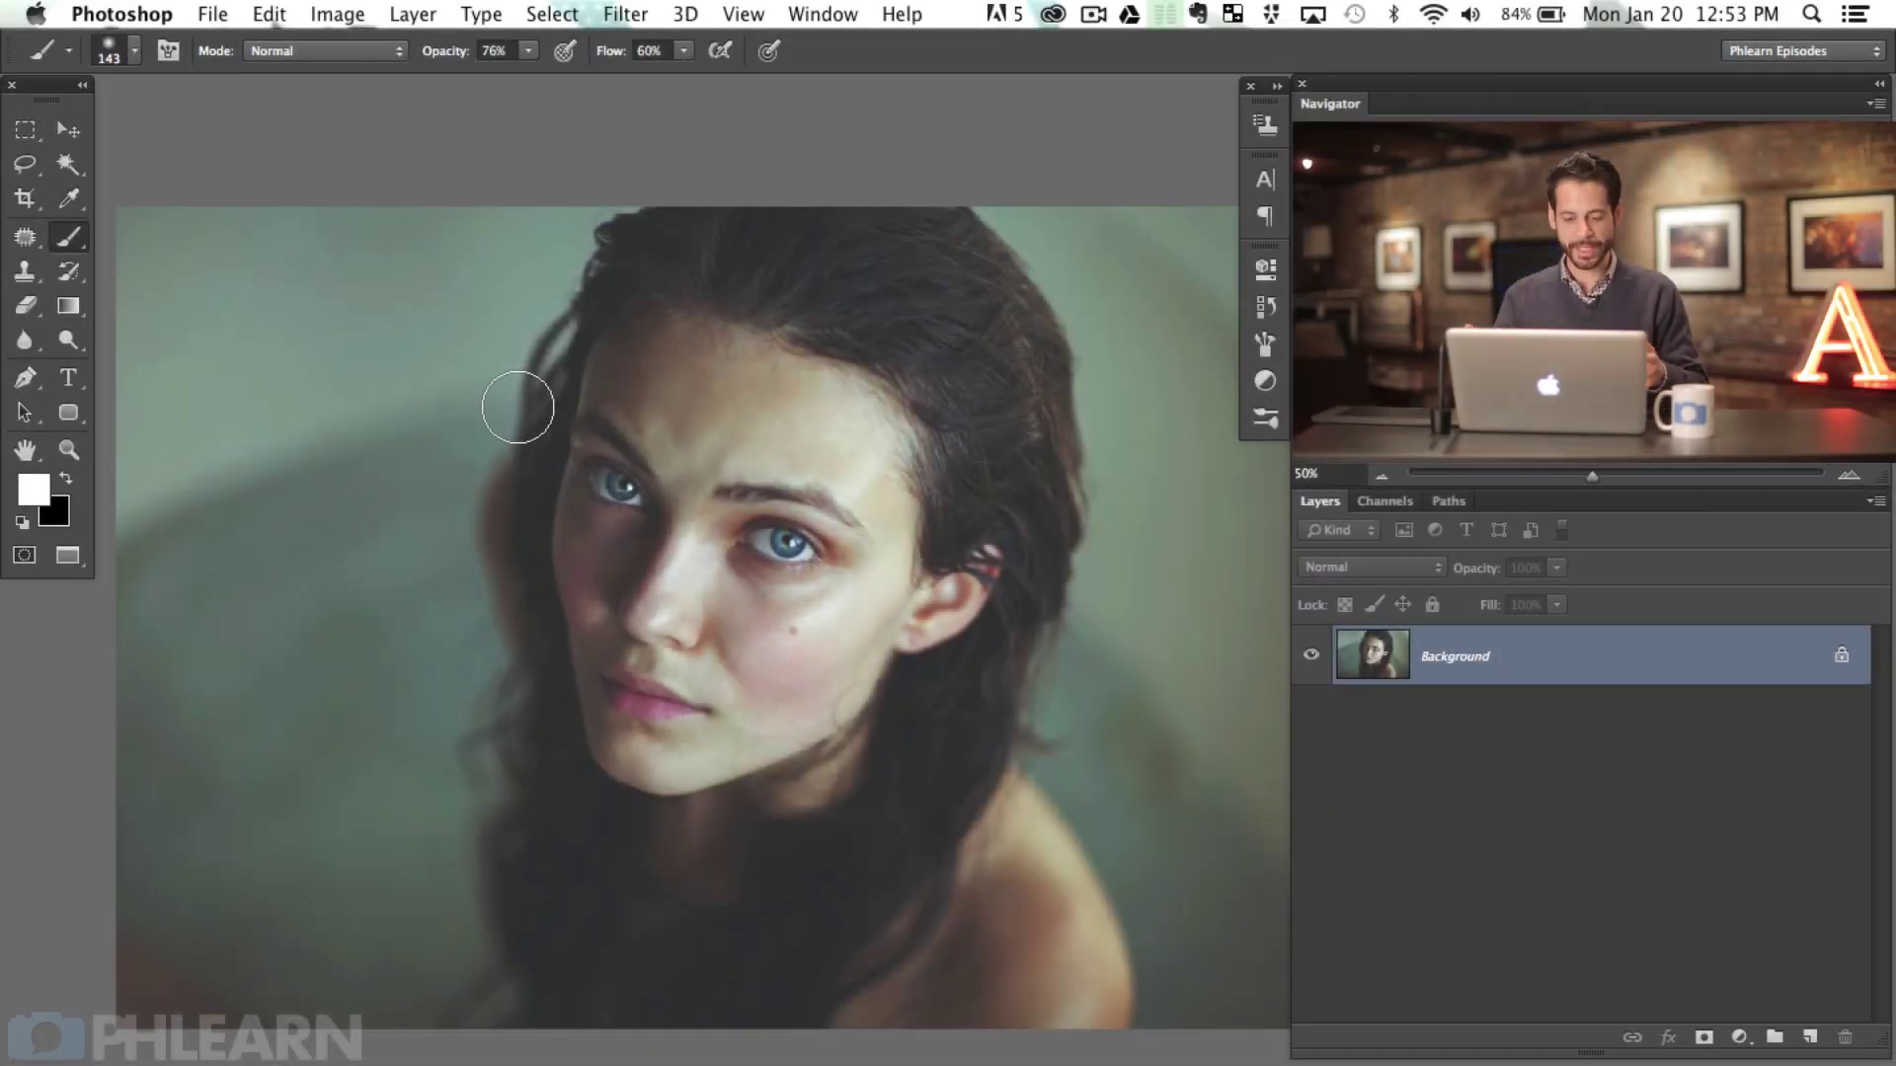
Step: Inspect the portrait up close around the ear and face, shrinking the brush to about 27 px
key("f")
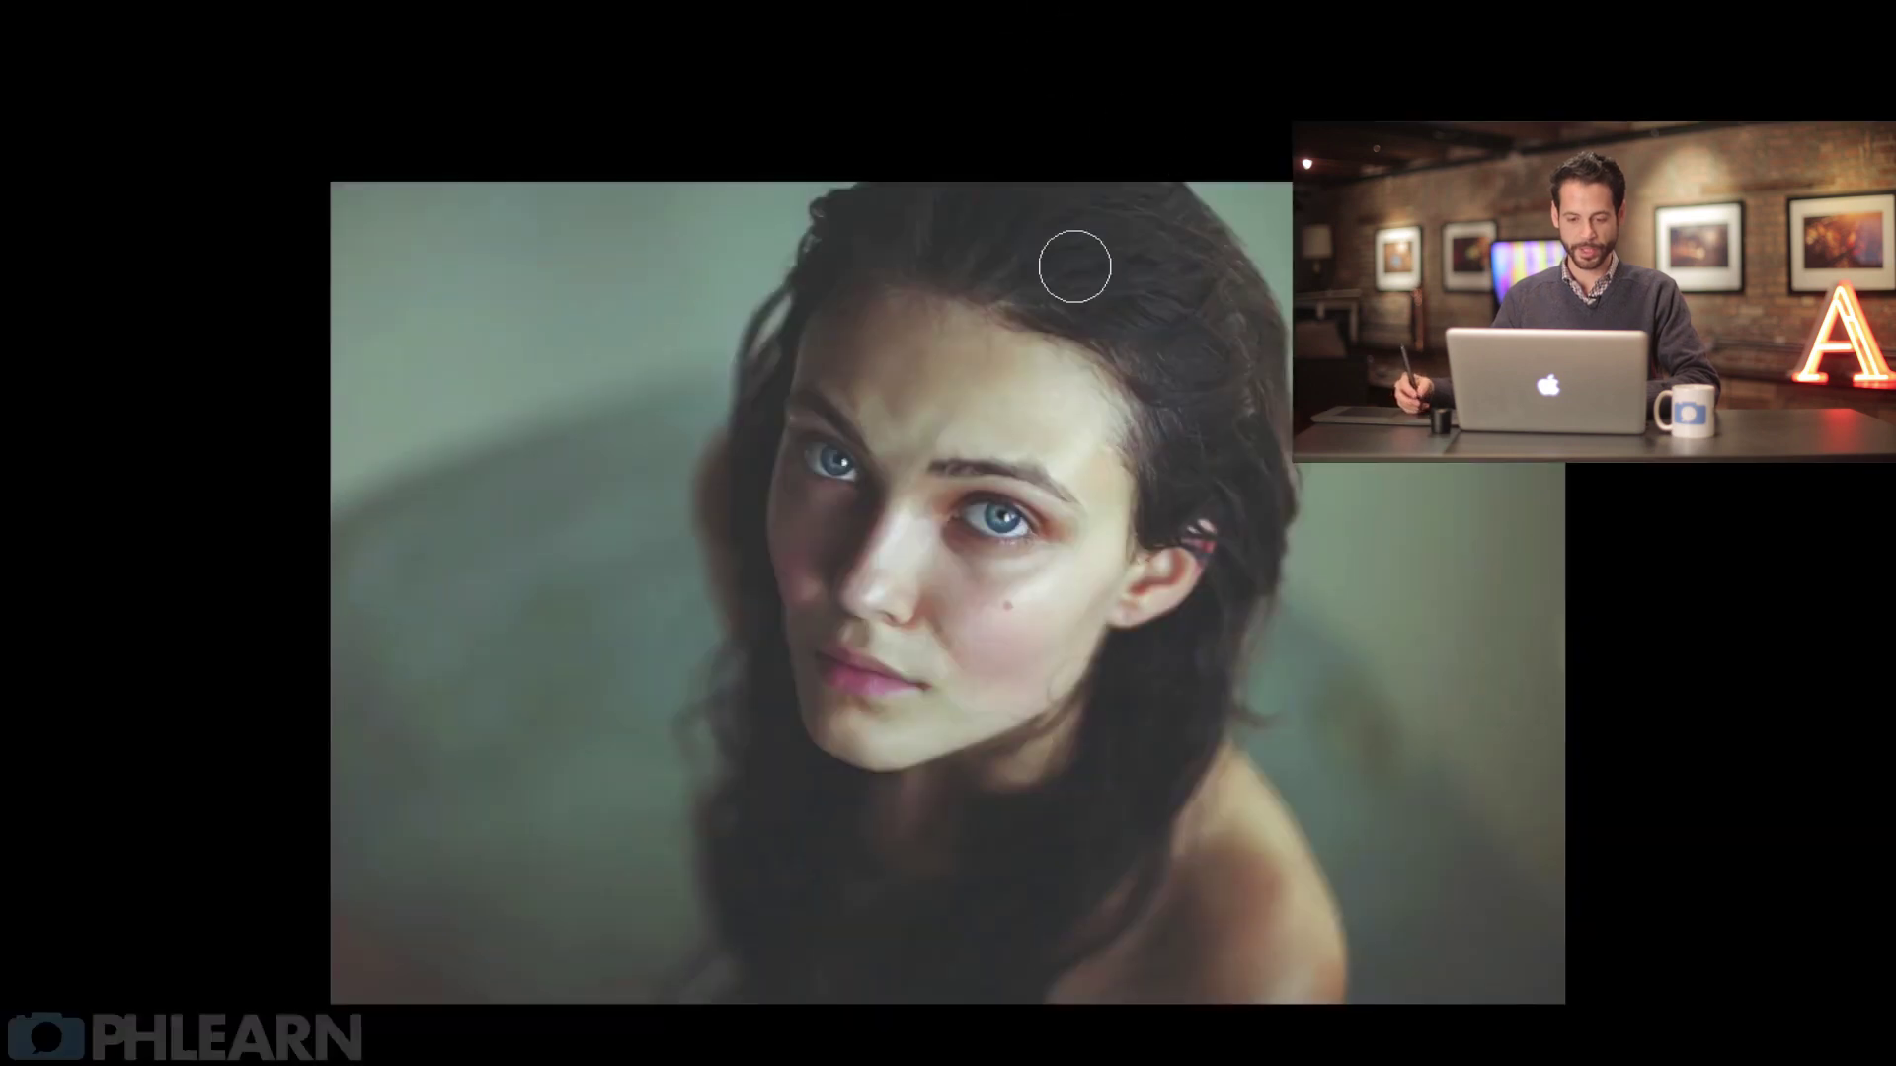
key("f")
key("f")
scroll(868, 679, "right", 5)
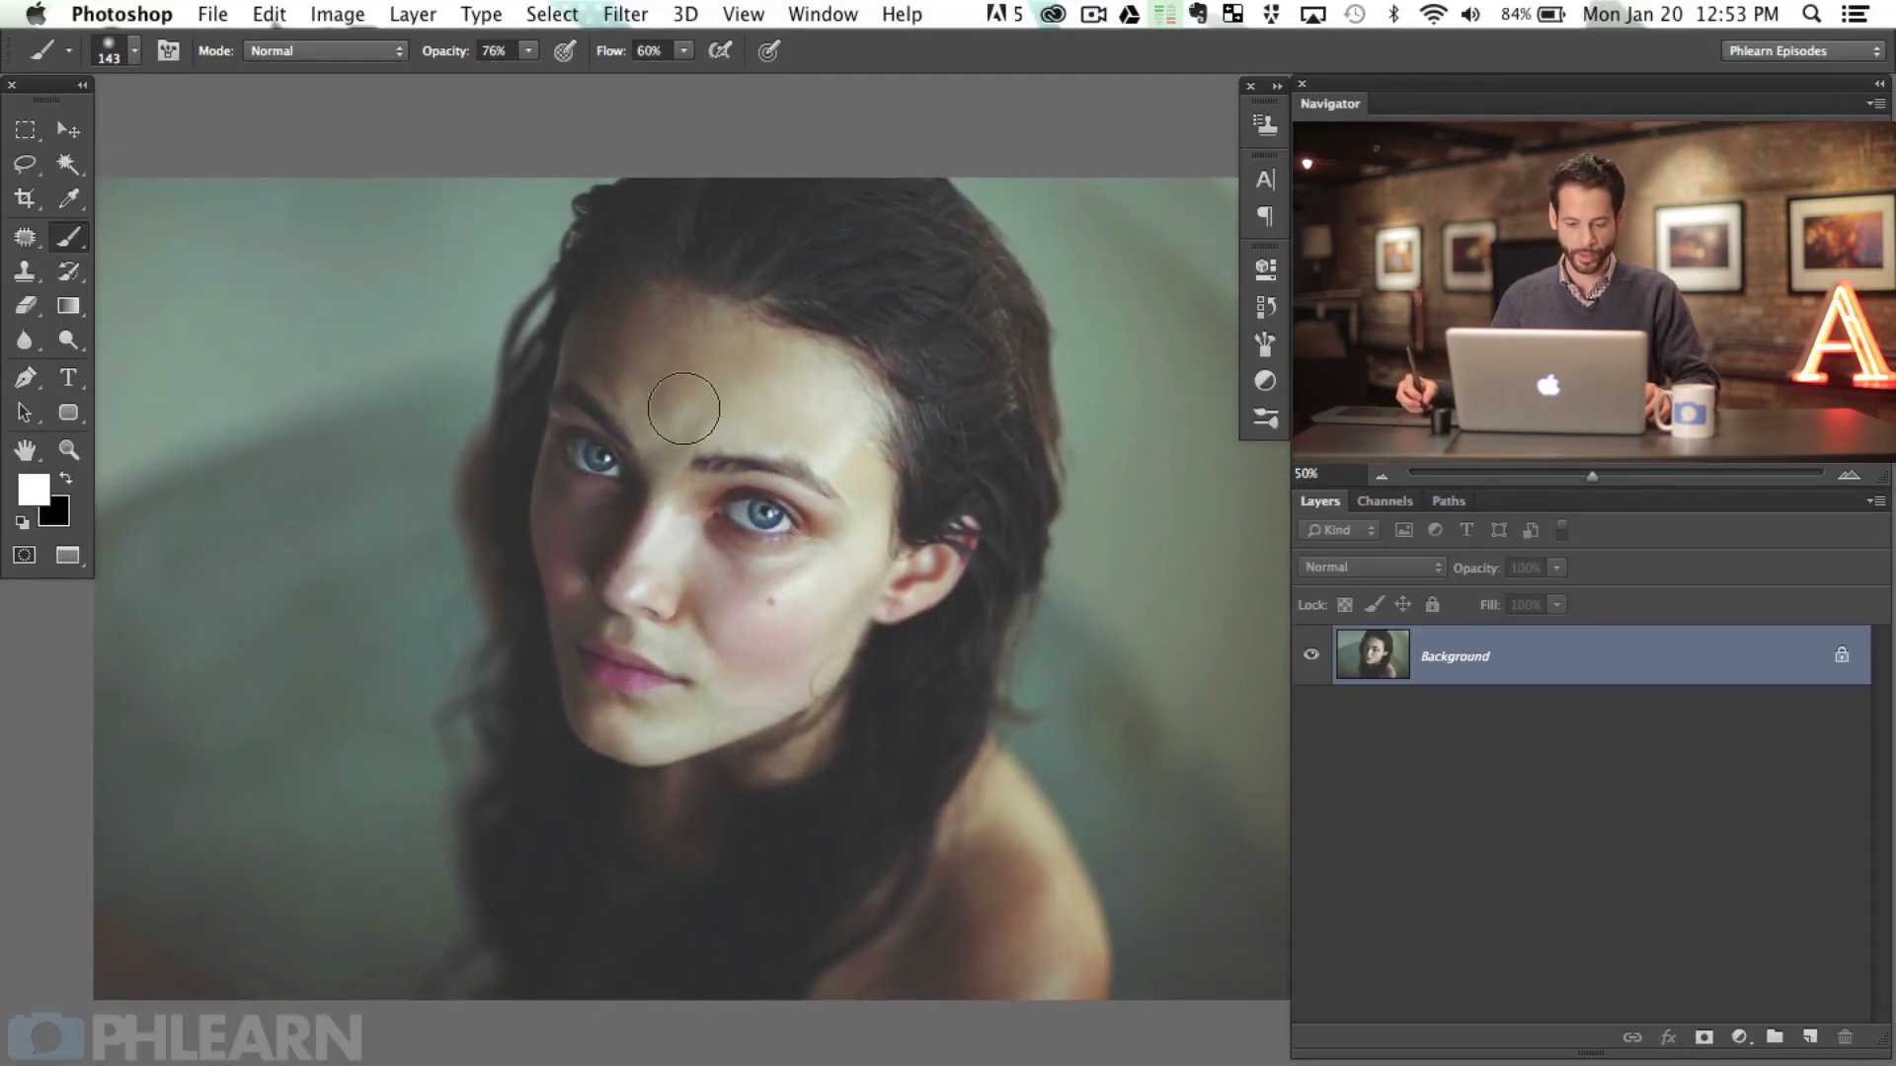
left_click(922, 590, "super")
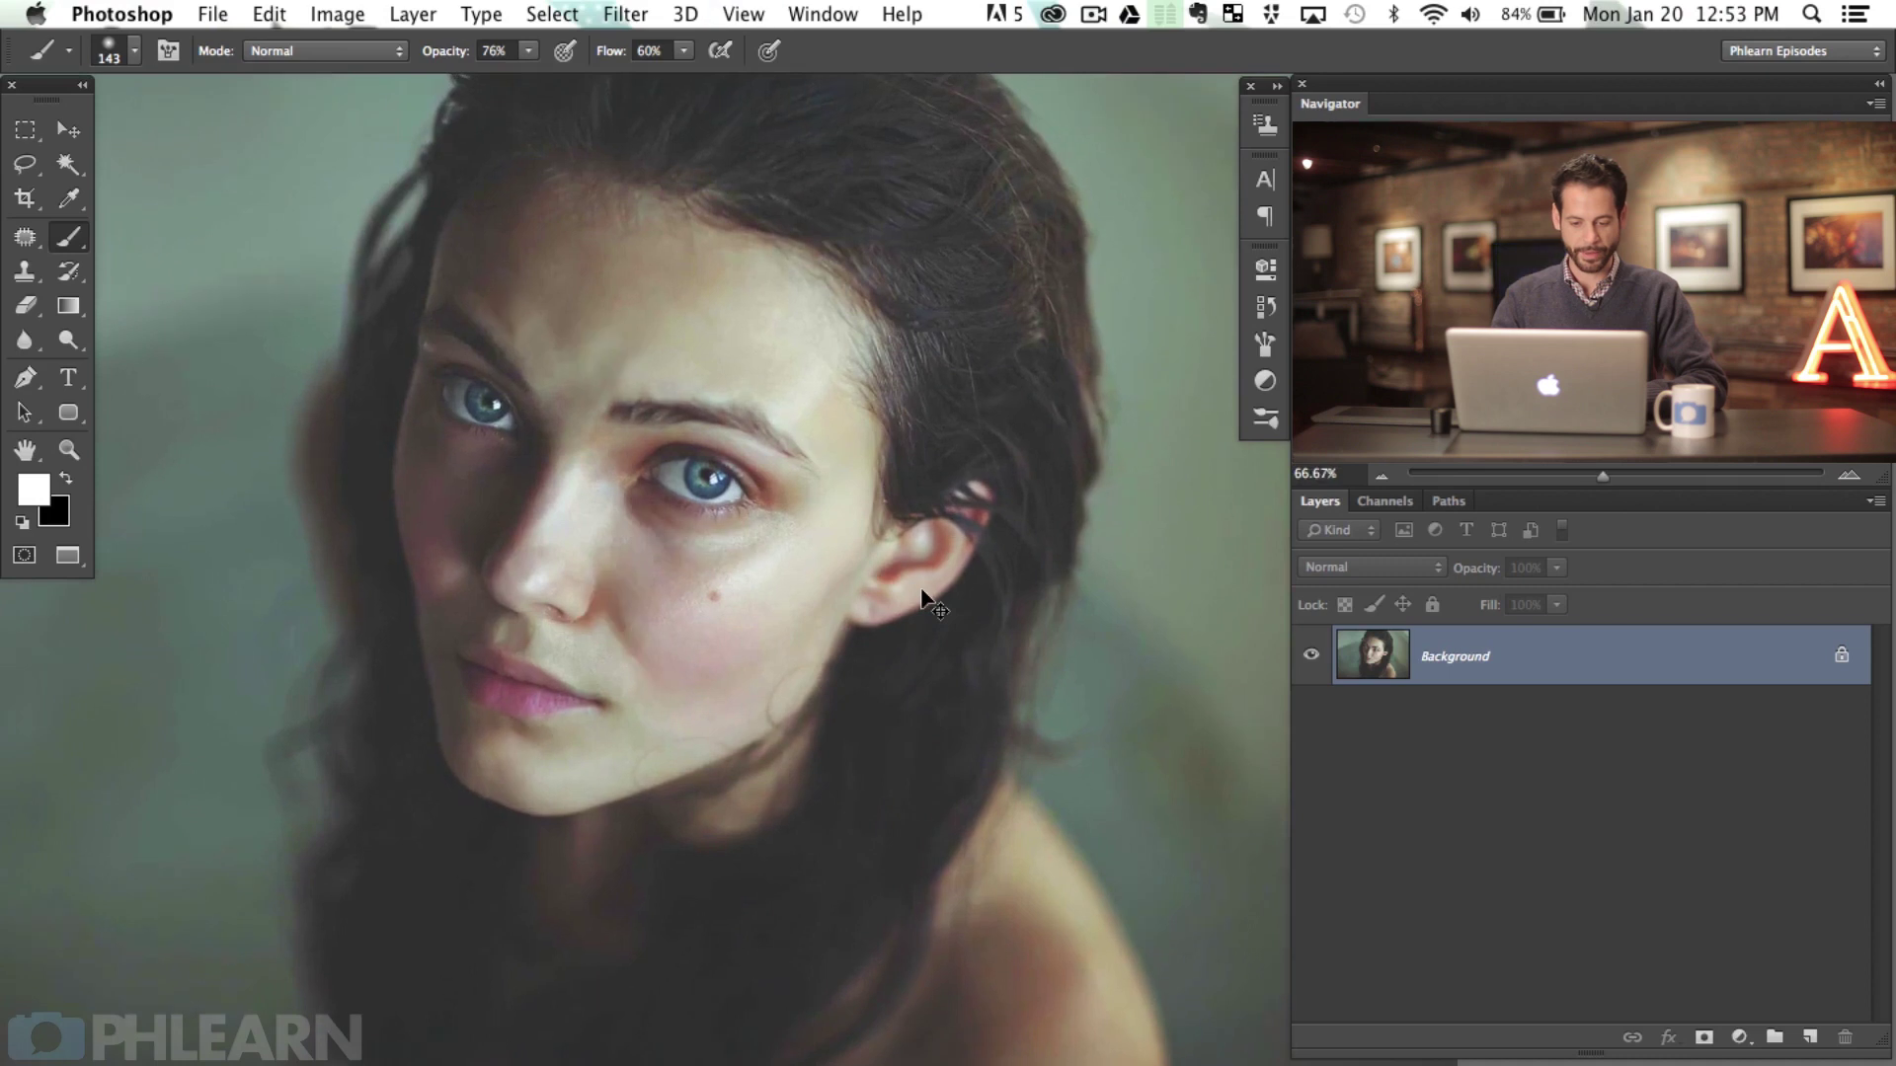
left_click(921, 592, "super")
left_click_drag(576, 662, 723, 691)
left_click_drag(663, 528, 578, 507)
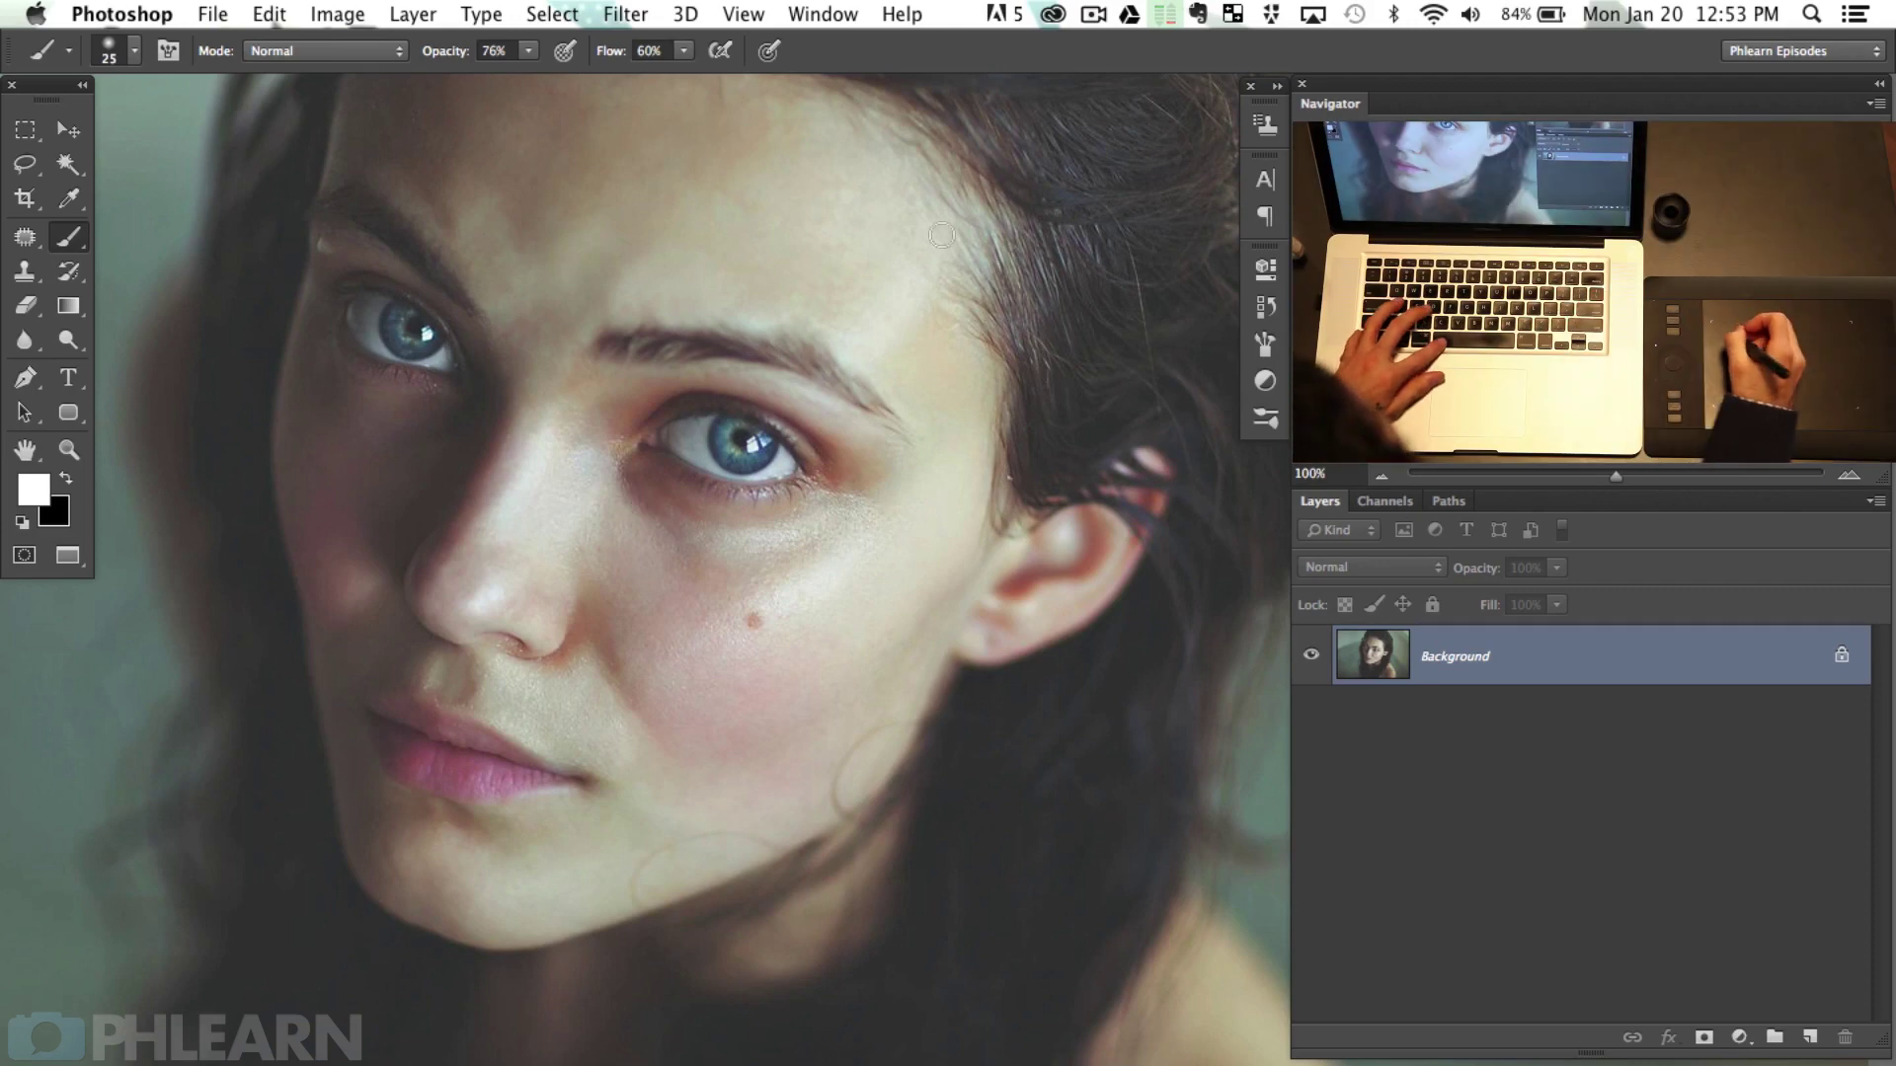
key("super+minus")
scroll(605, 373, "right", 6)
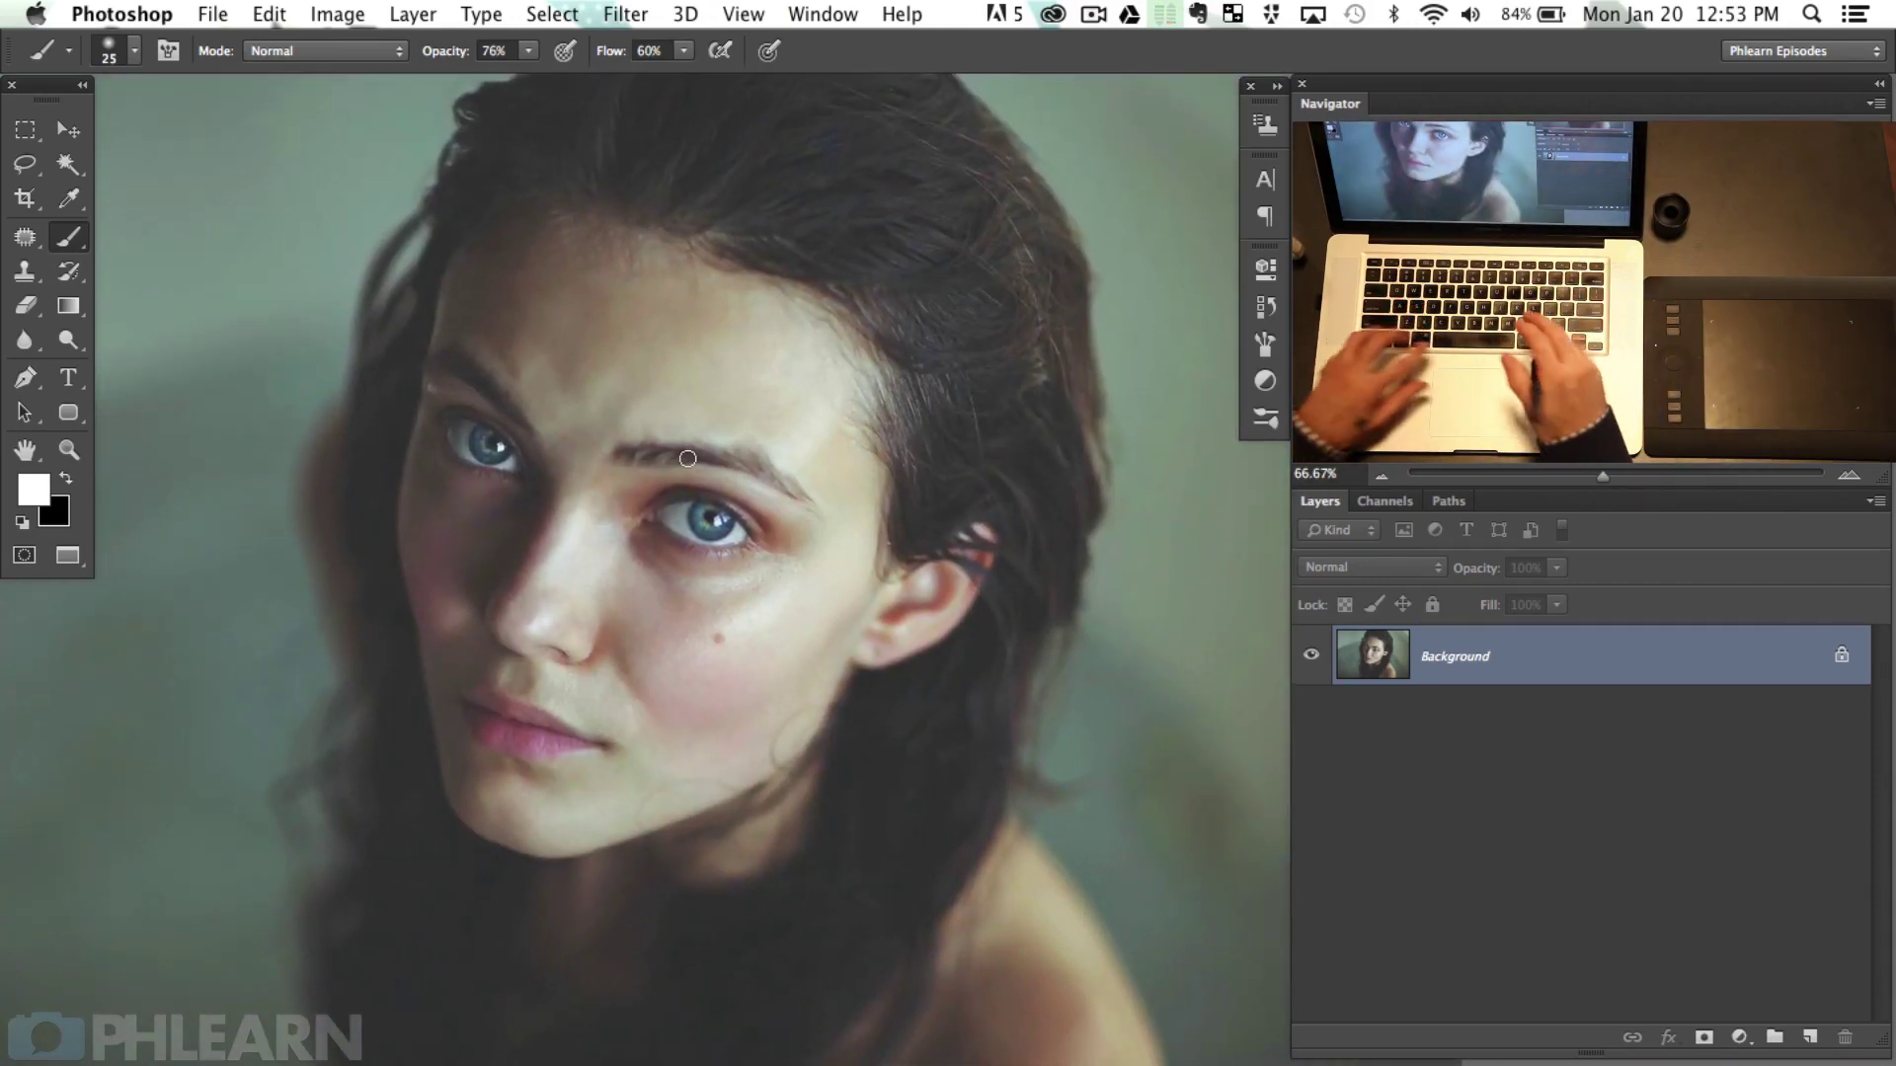
Step: Duplicate the Background as Layer 1 and switch from the healing tool to the Patch Tool
key("super+j")
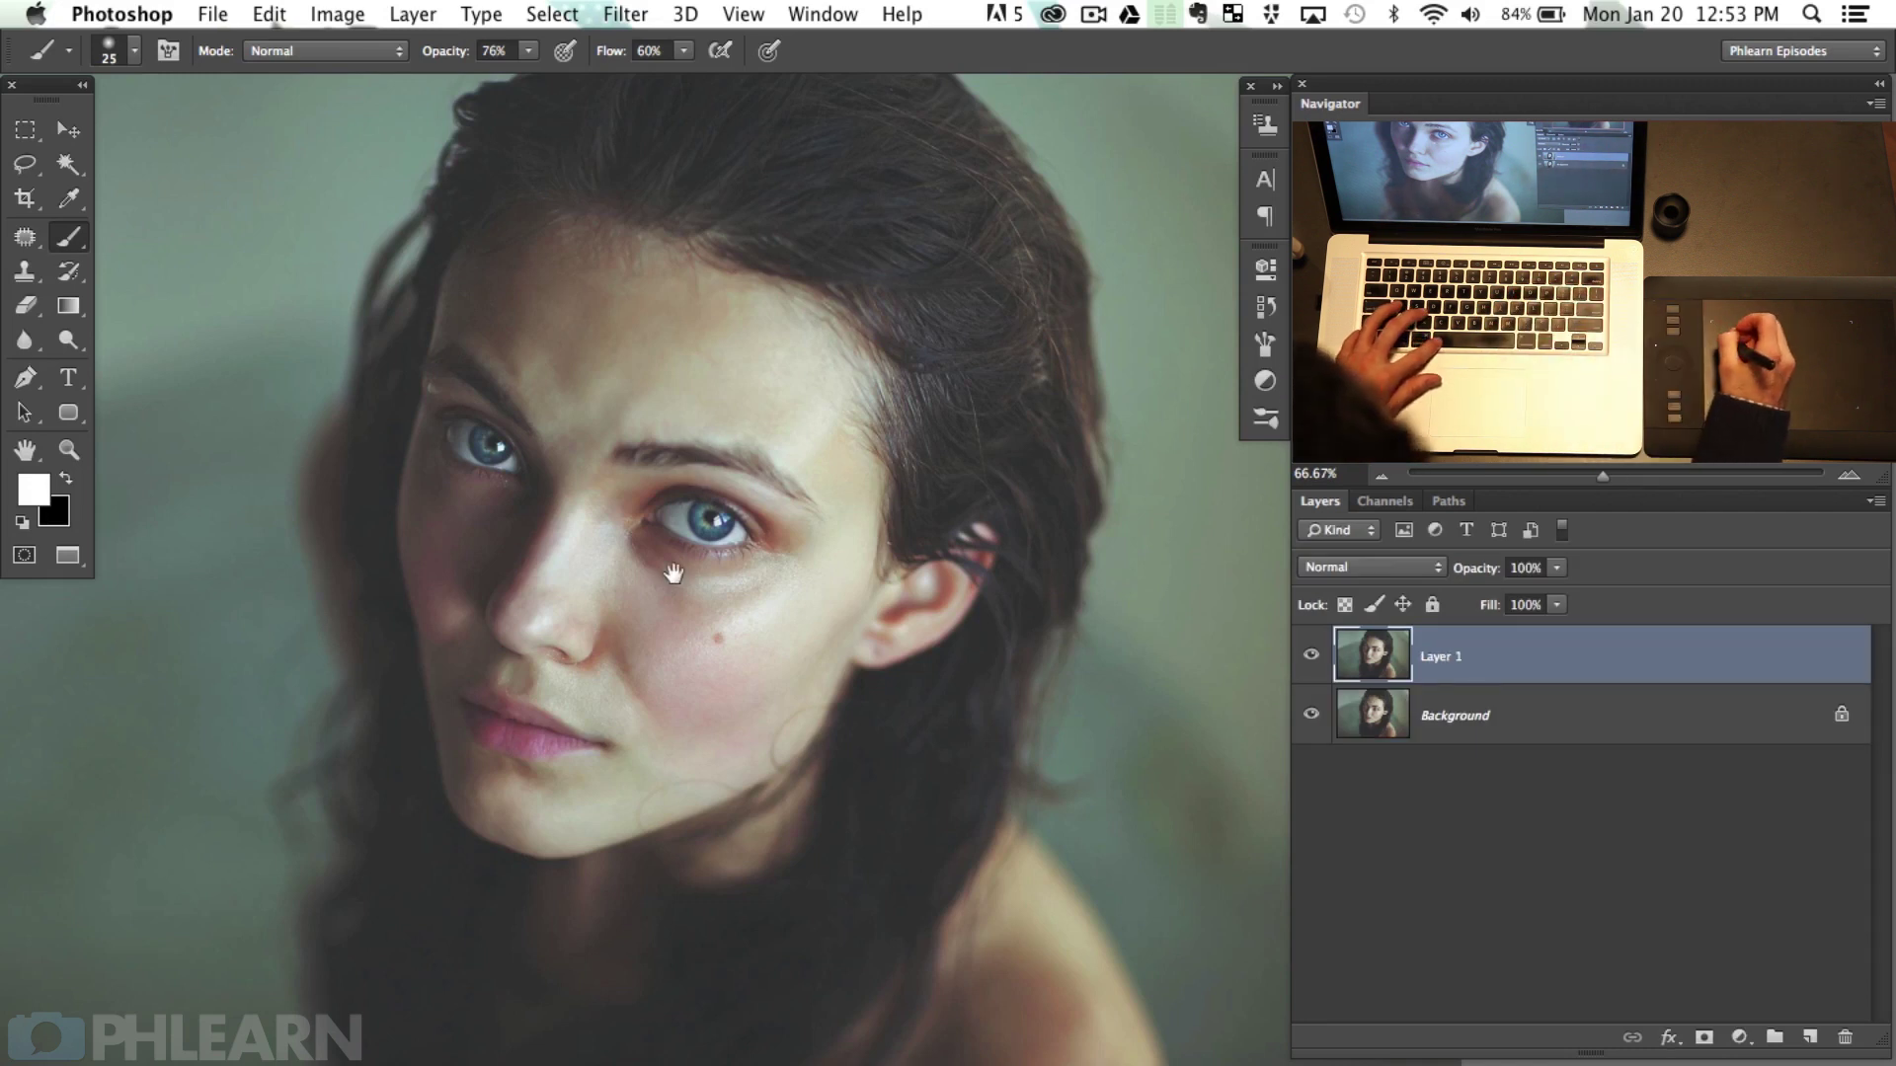
scroll(444, 222, "left", 2)
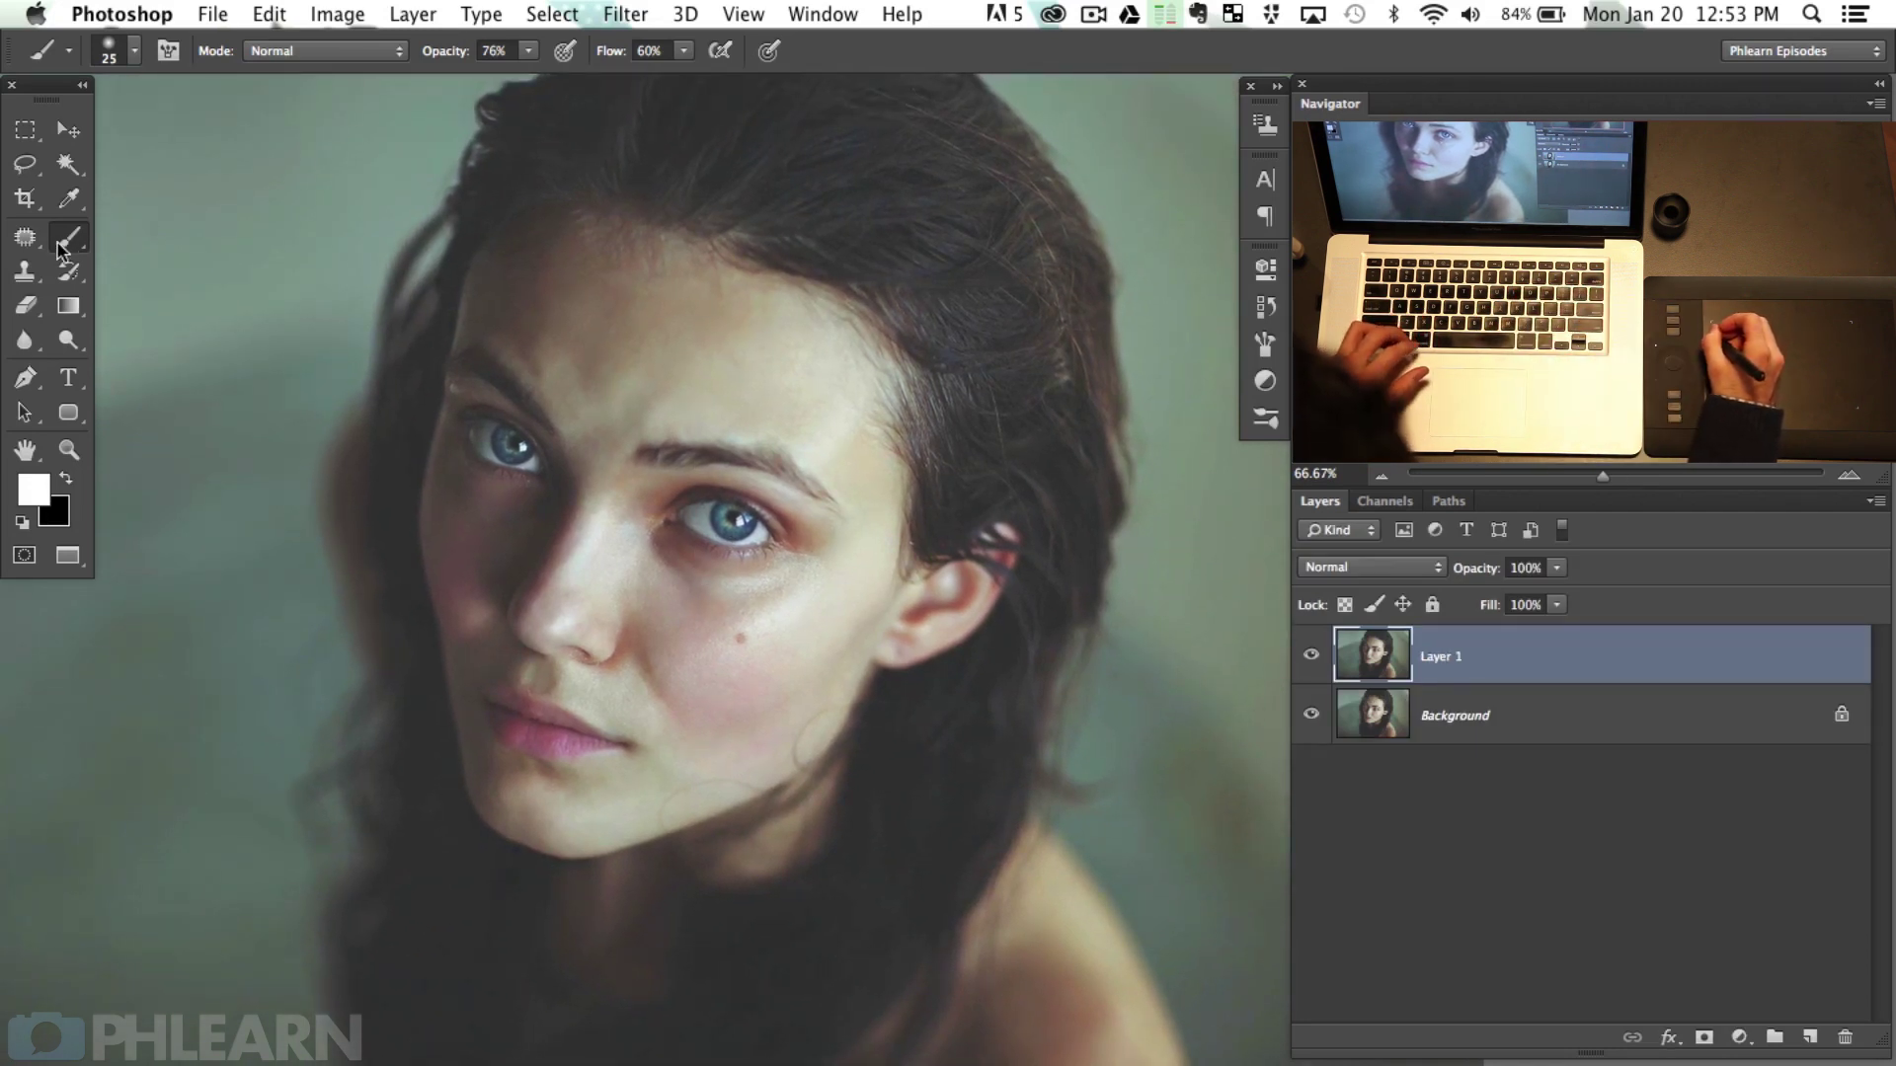
left_click(24, 245)
right_click(23, 245)
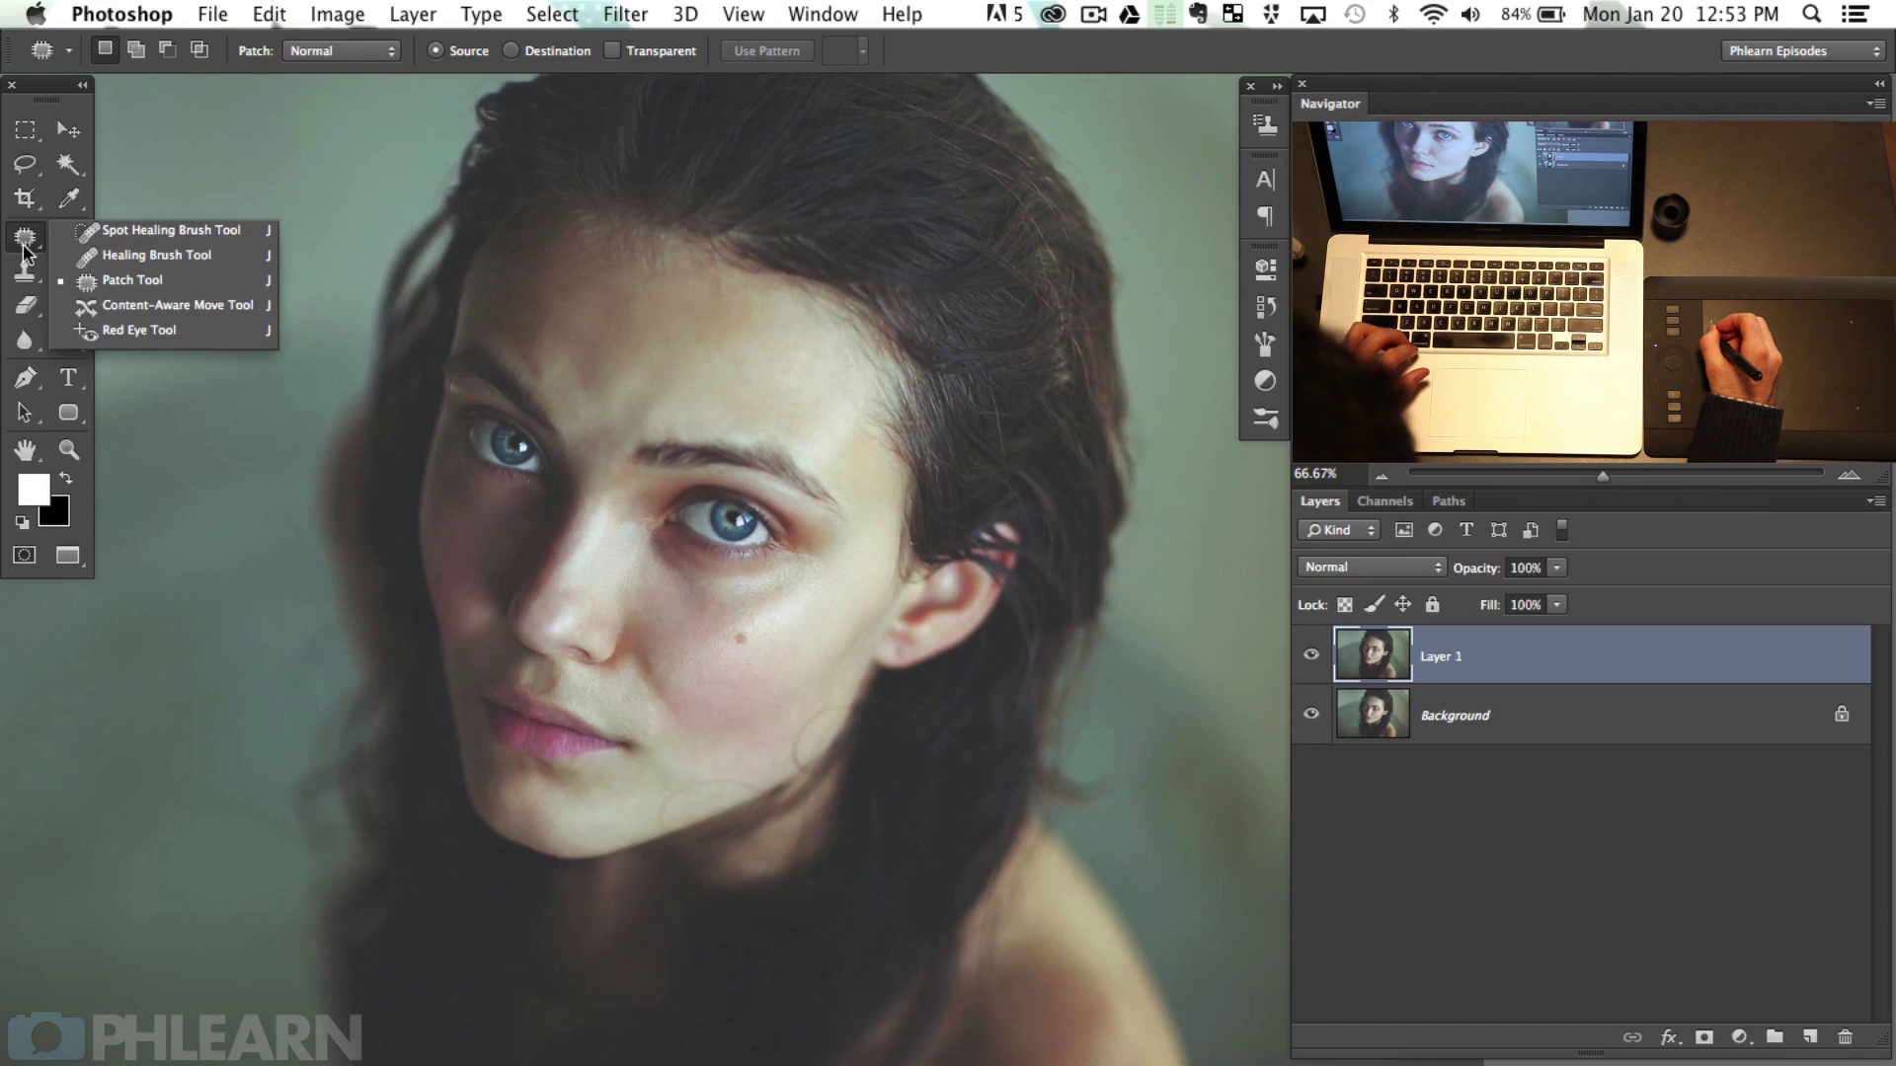
left_click(174, 280)
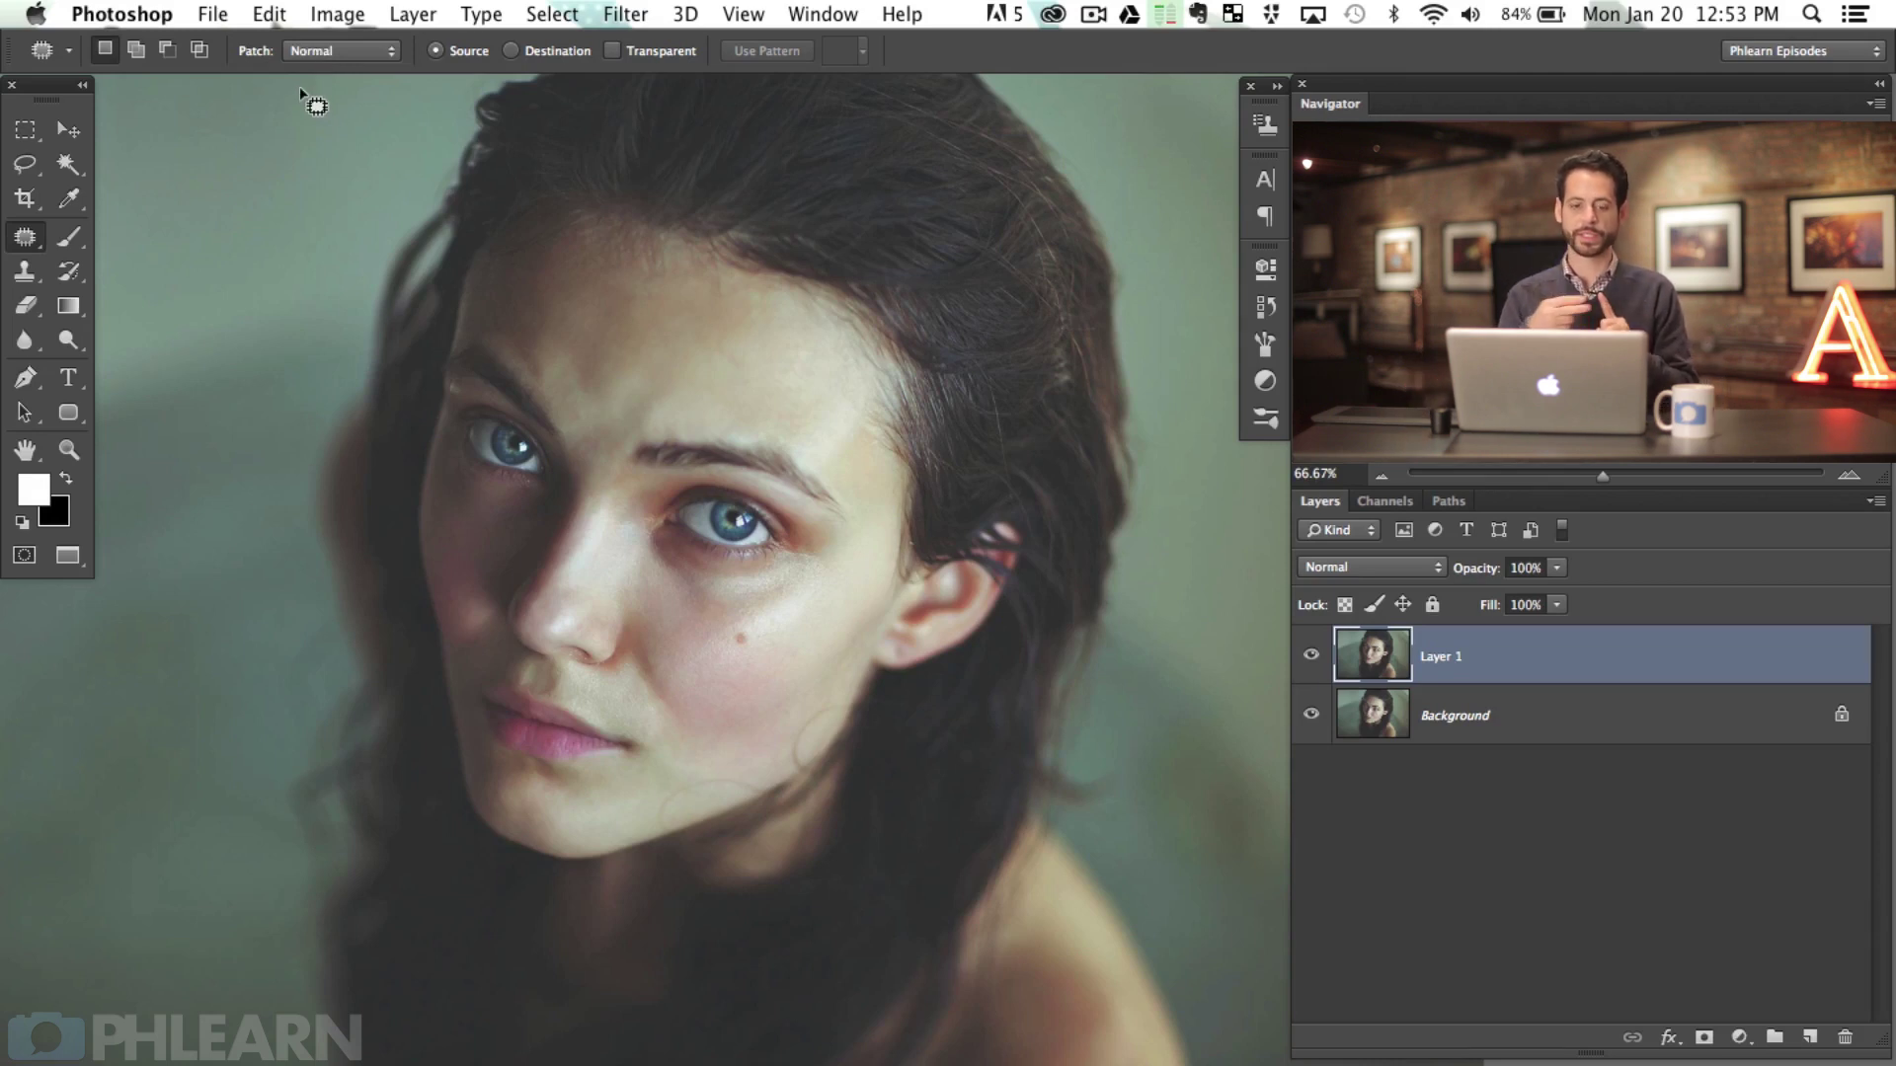
left_click(331, 50)
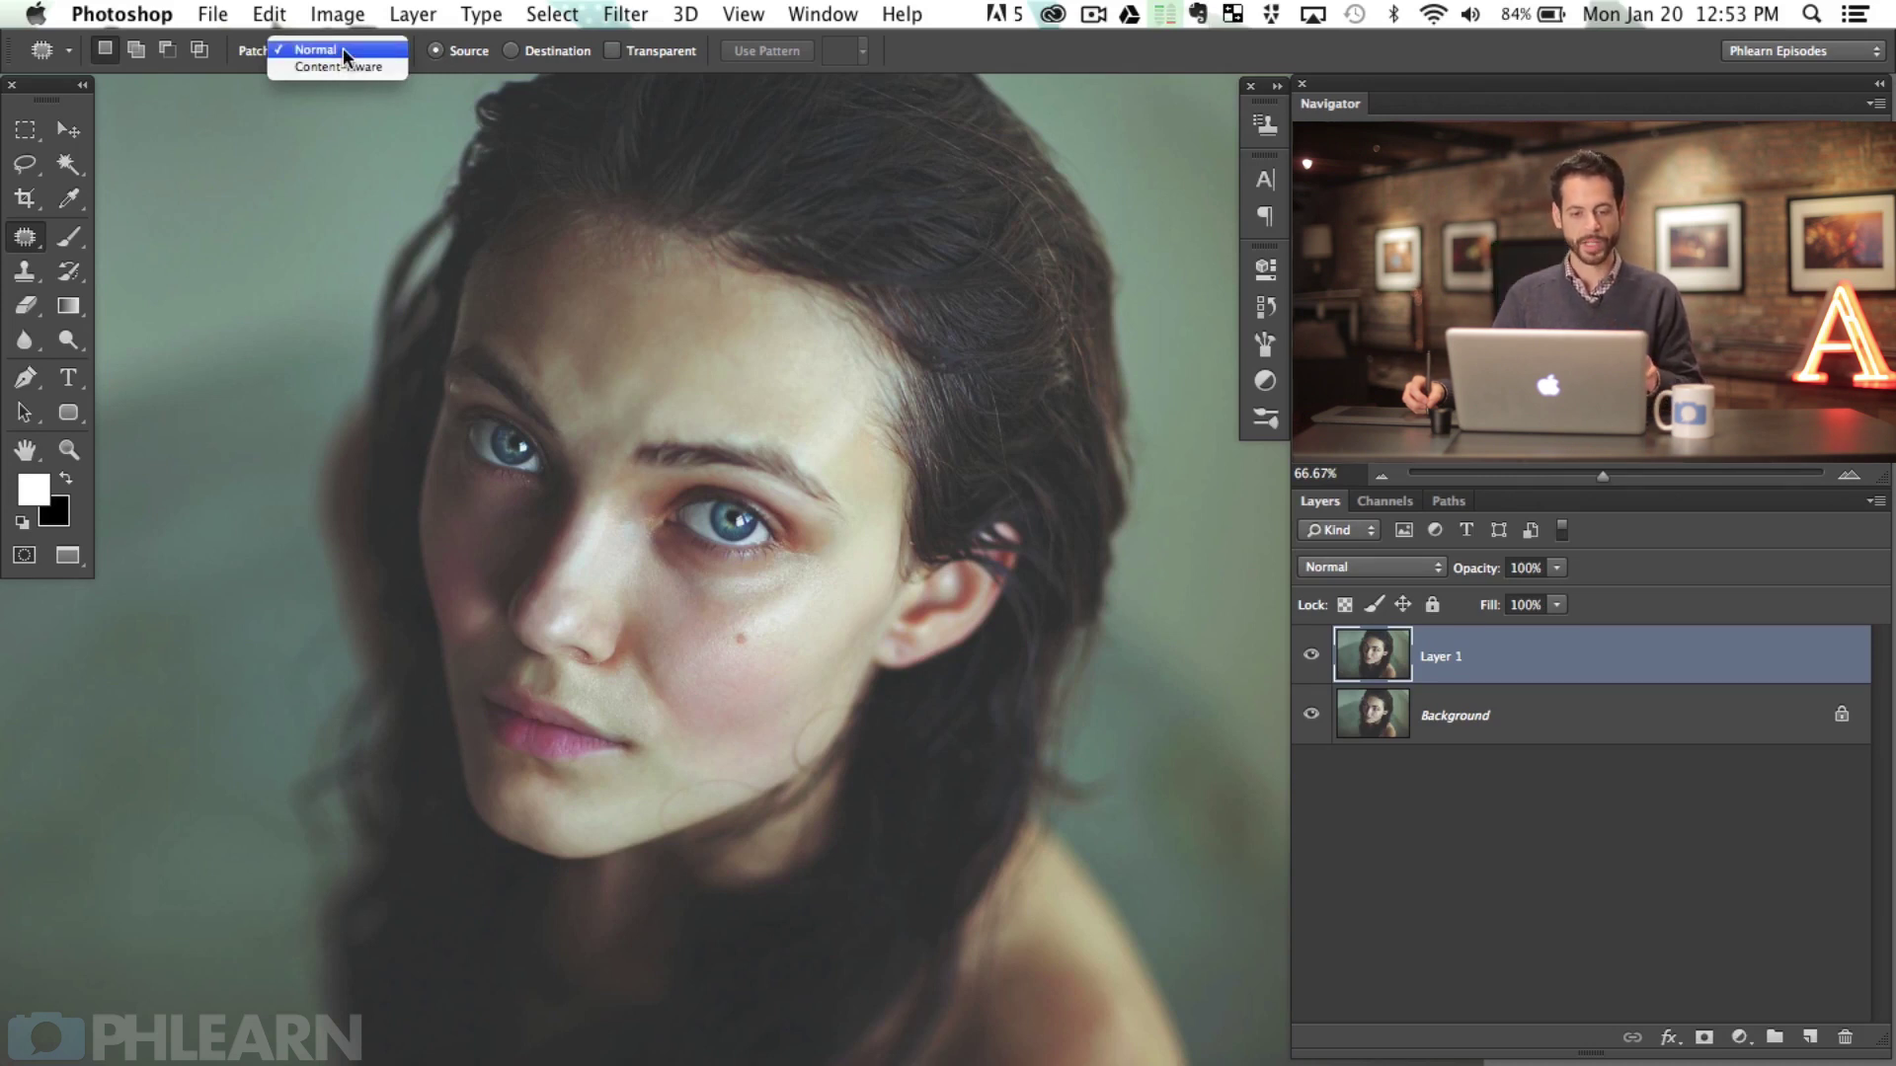
left_click(343, 47)
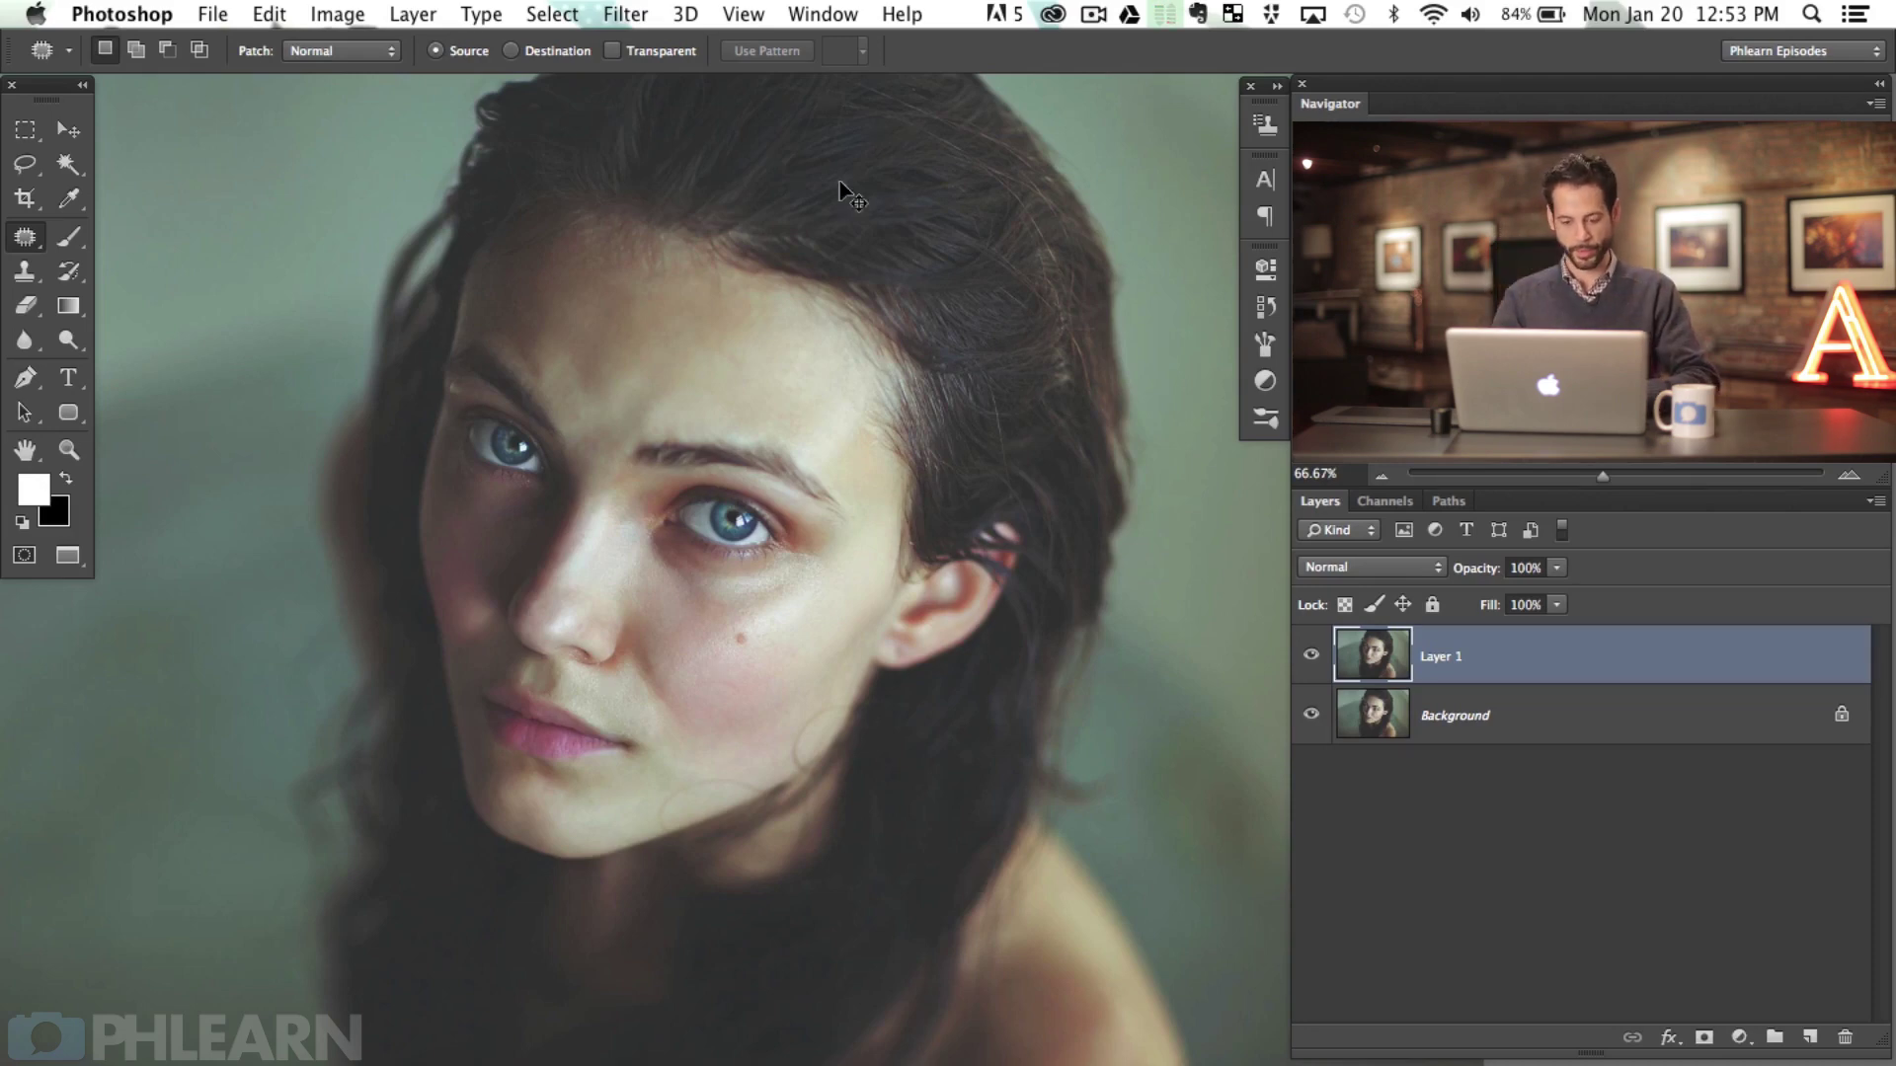
key("super+plus")
key("super+plus")
key("super+plus")
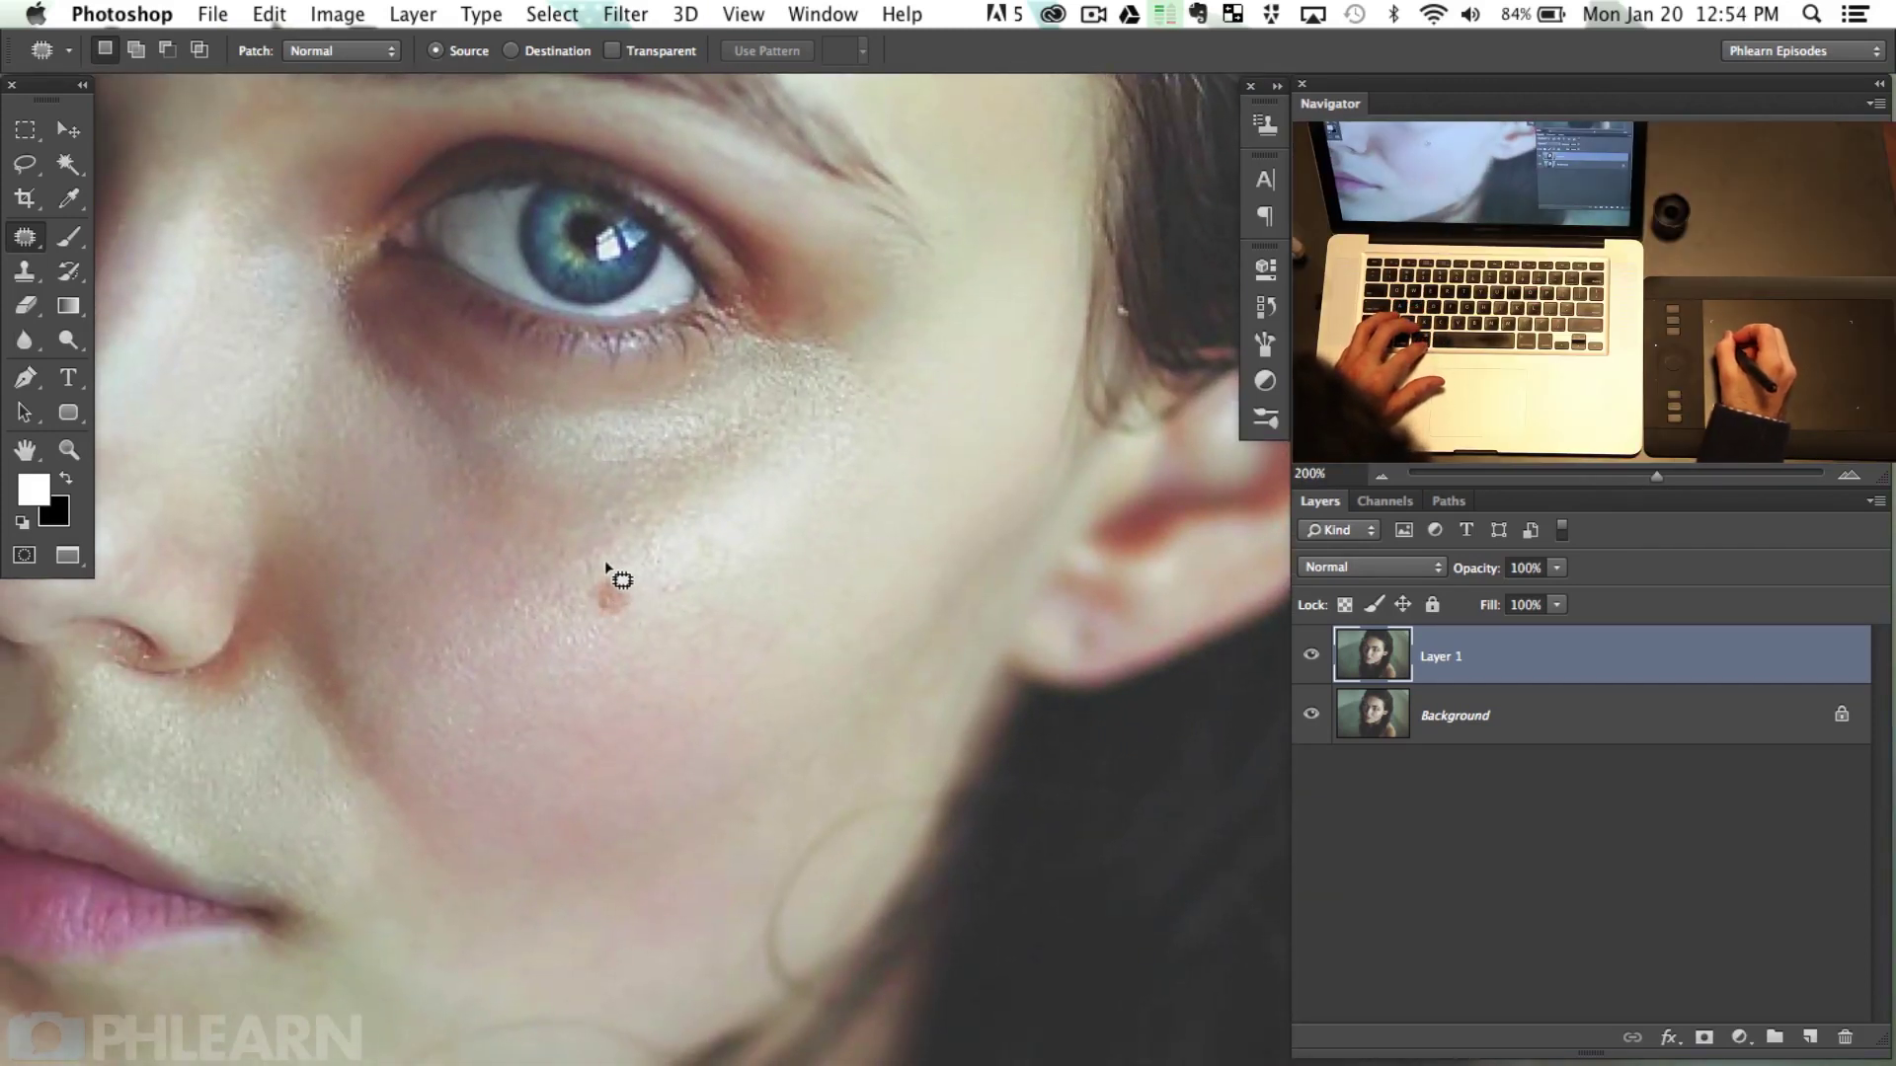
Step: Lasso the spots on the cheek below the eye, deselecting each, then zoom out to the whole face
mouse_move(623, 637)
left_mouse_down()
mouse_move(660, 590)
mouse_move(617, 566)
mouse_move(711, 542)
mouse_move(856, 554)
left_mouse_up()
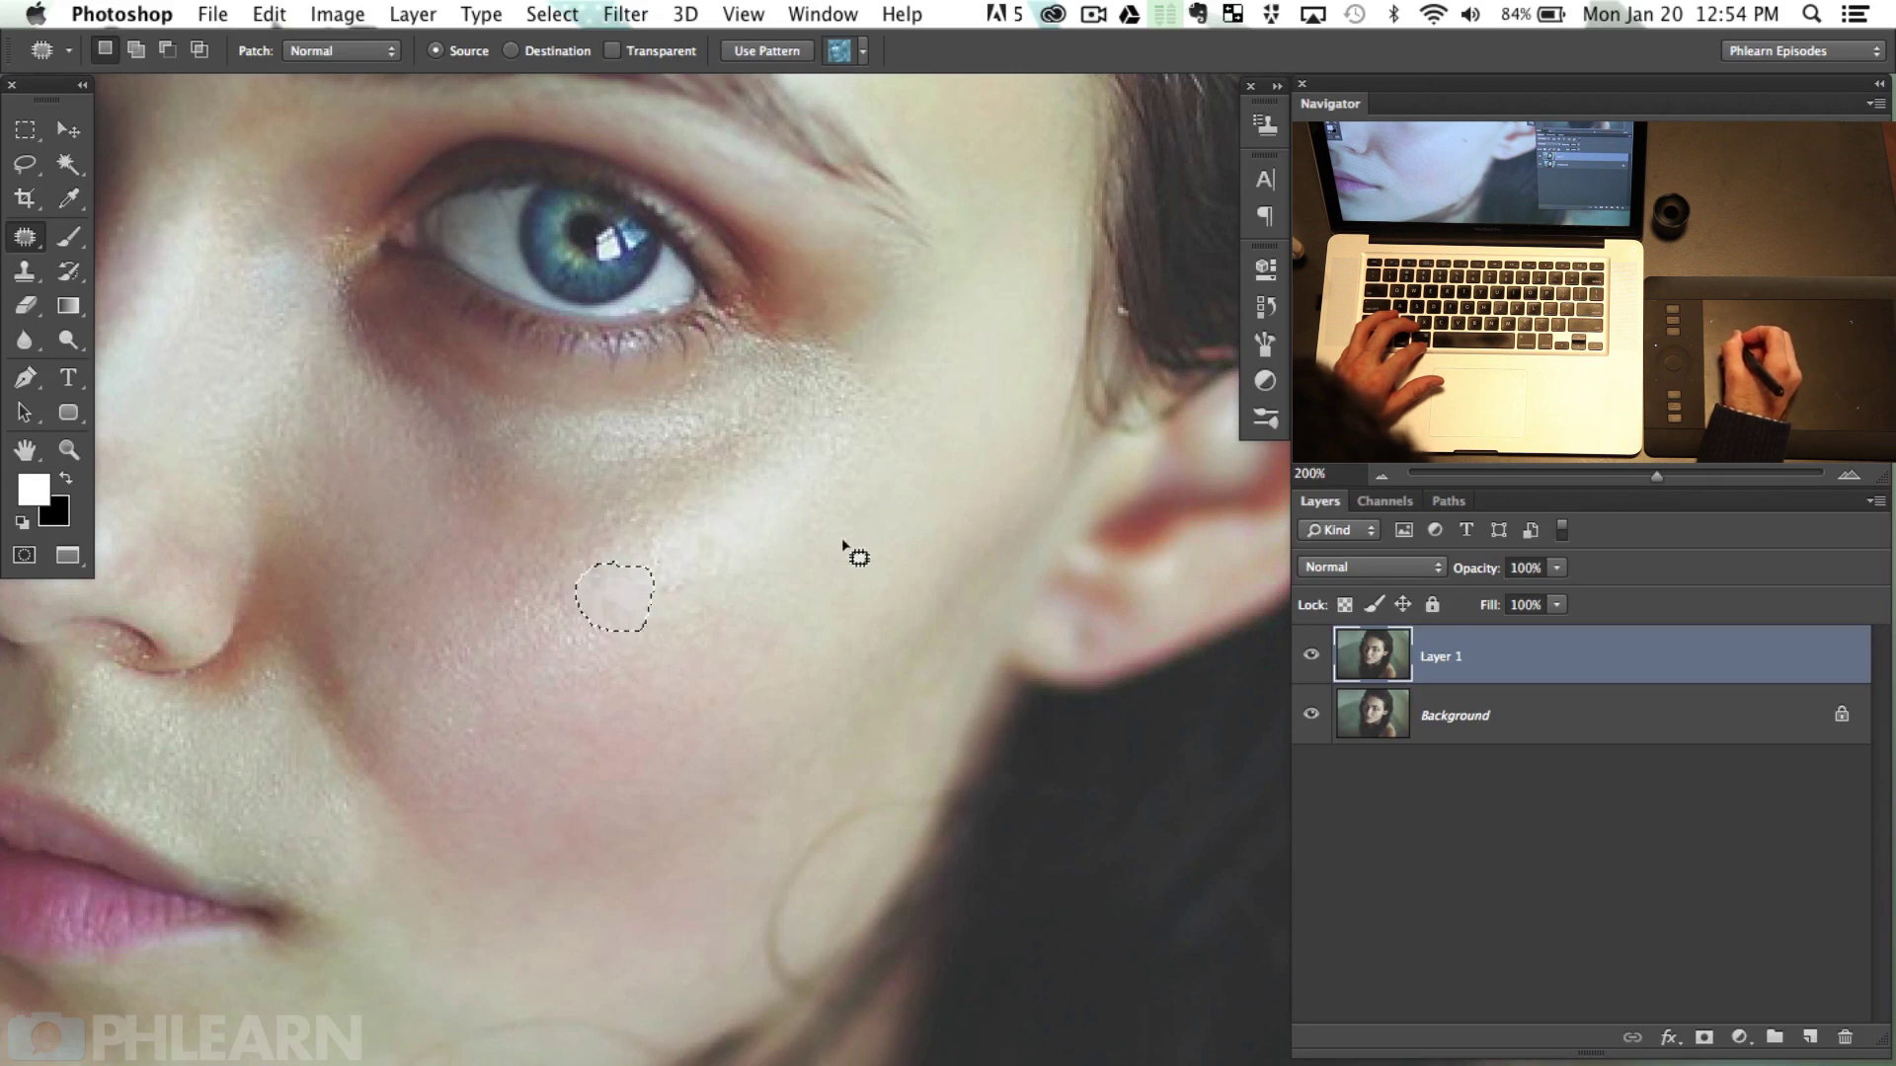
key("super+d")
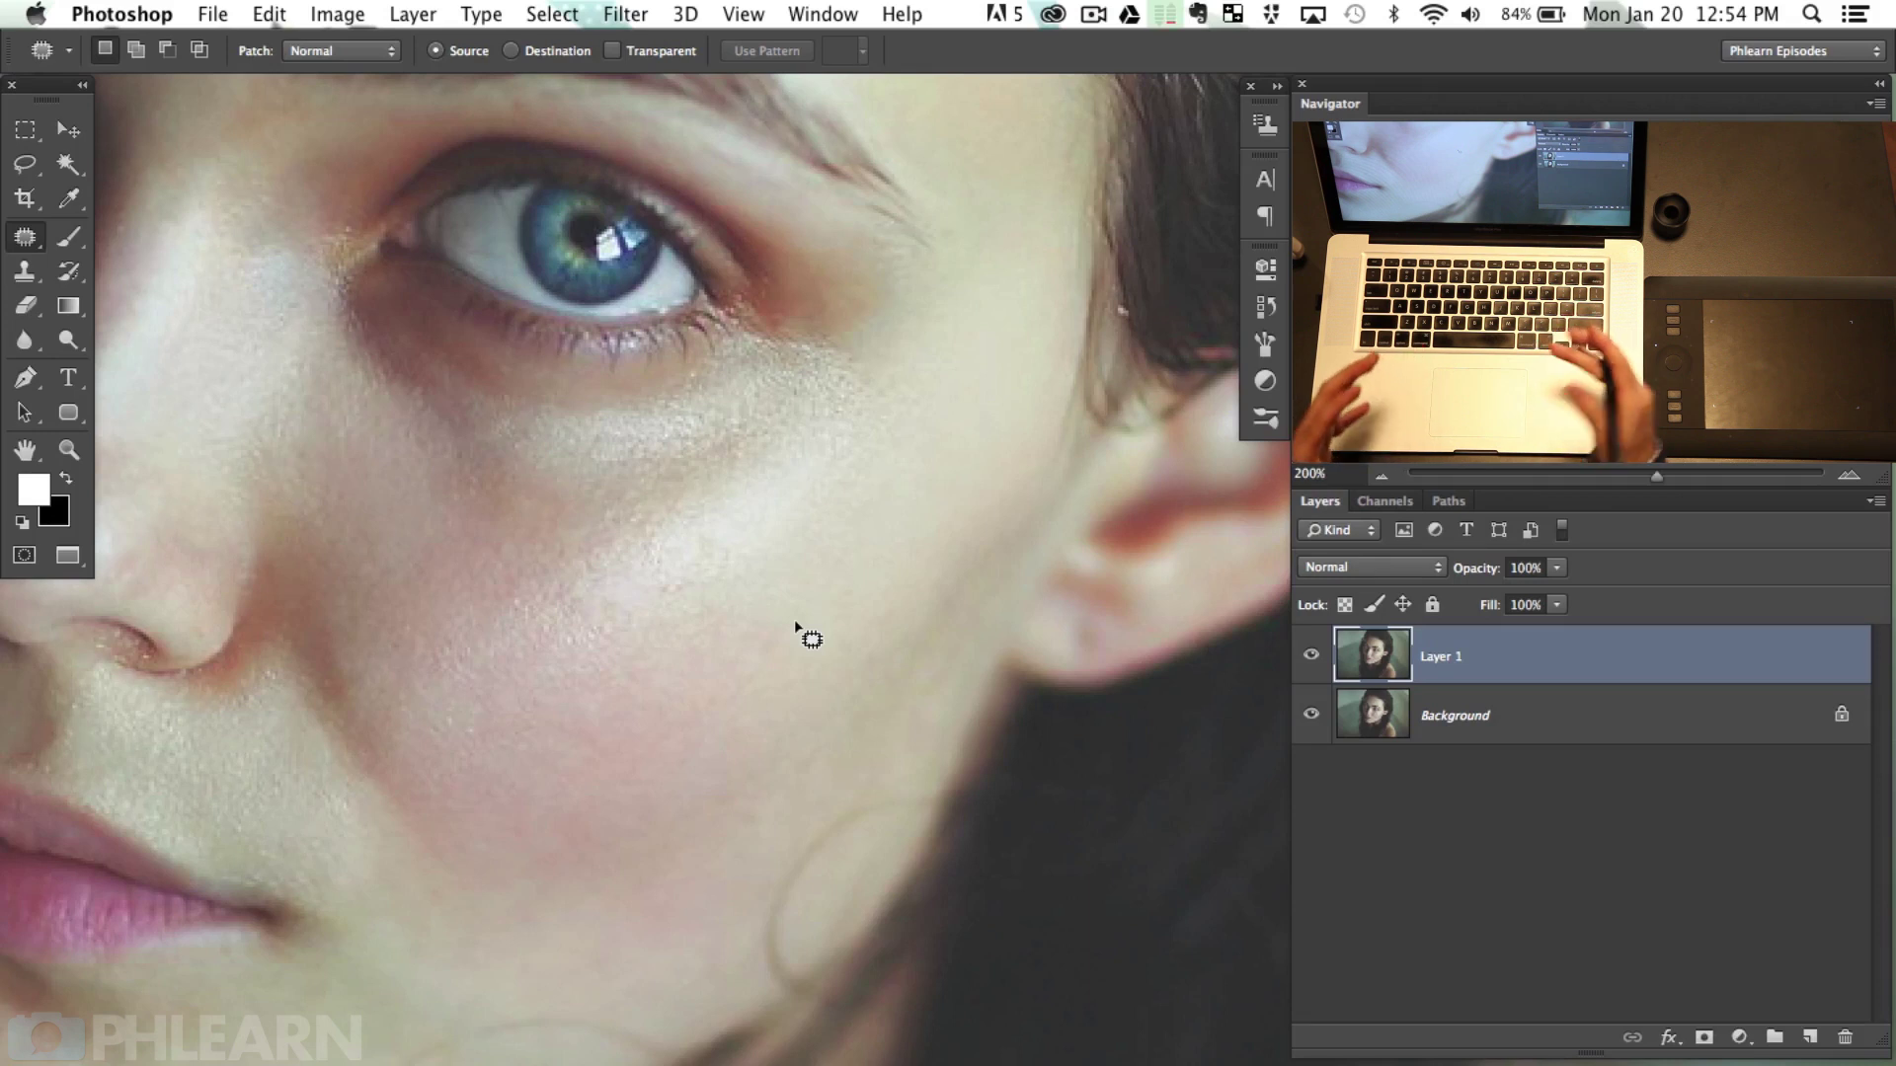
mouse_move(575, 616)
left_mouse_down()
mouse_move(516, 624)
mouse_move(533, 648)
mouse_move(592, 610)
mouse_move(535, 595)
mouse_move(511, 664)
mouse_move(521, 615)
mouse_move(487, 634)
mouse_move(613, 612)
left_mouse_up()
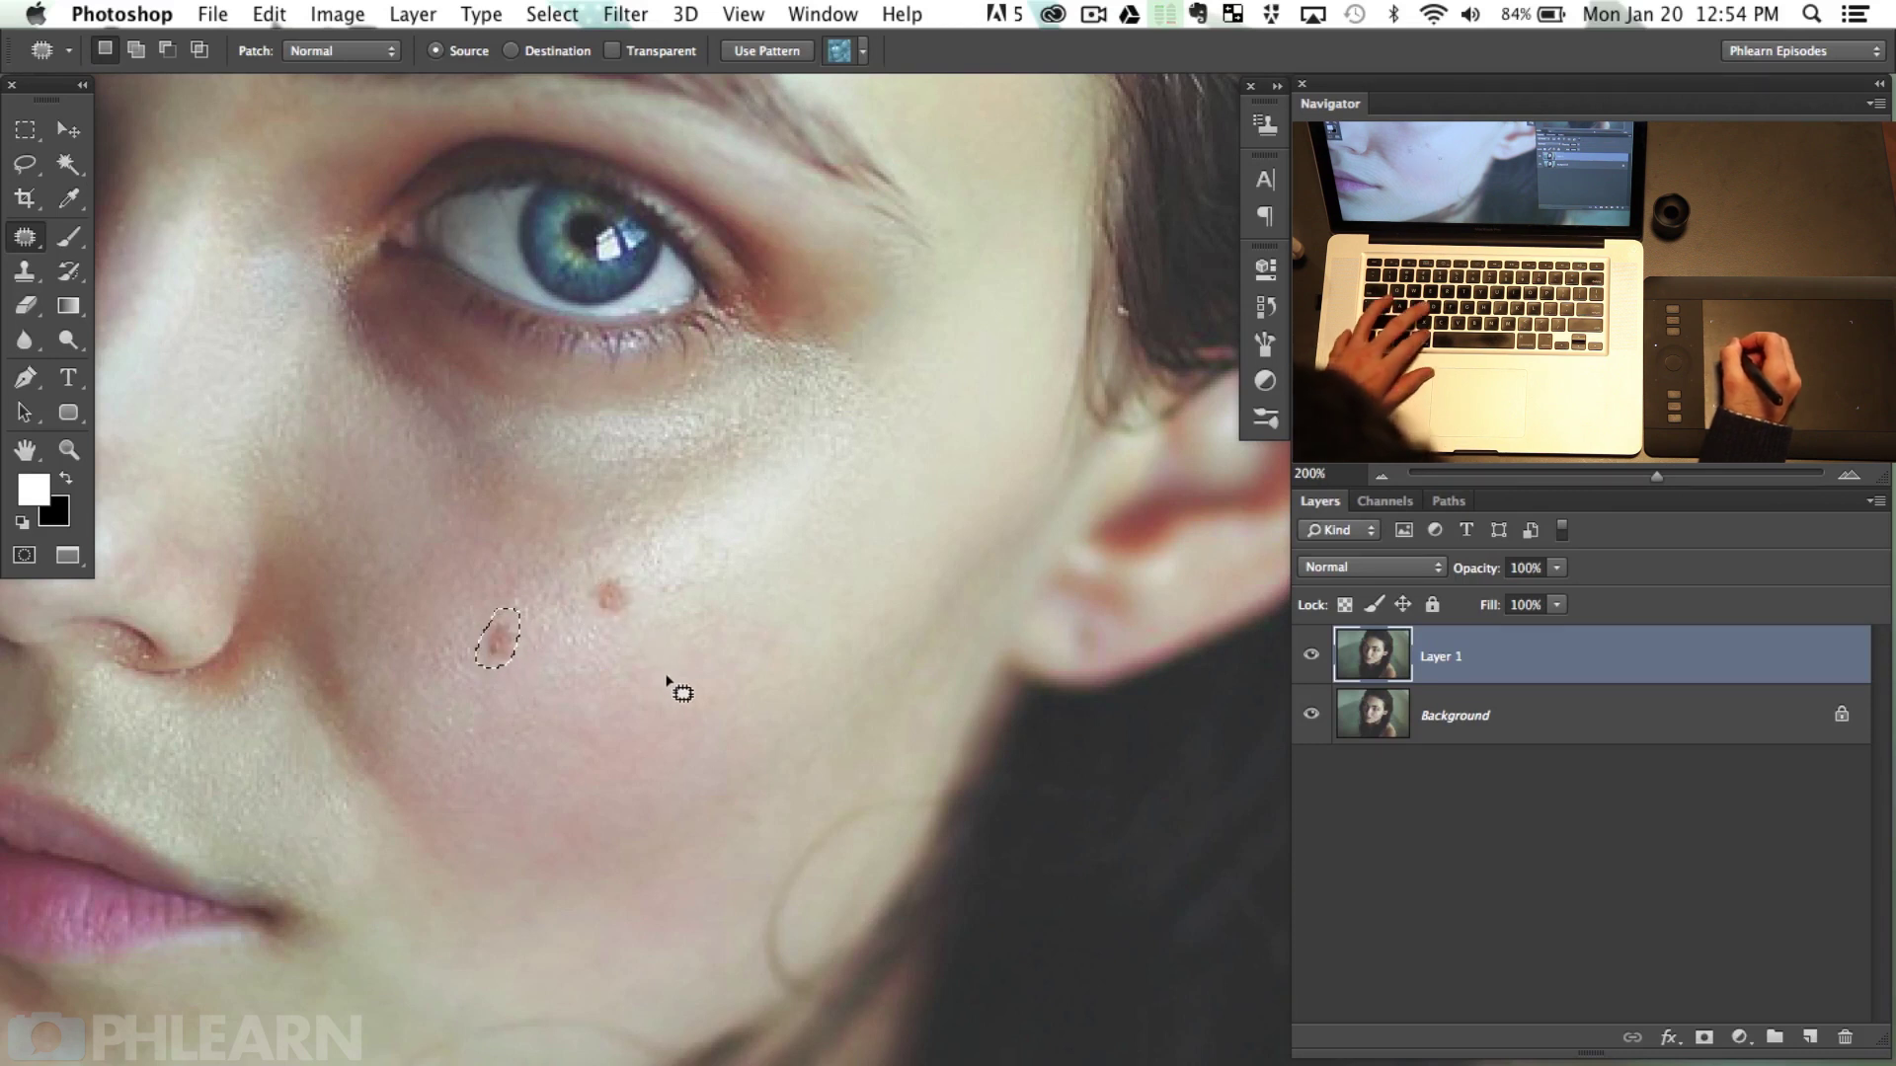
key("super+d")
left_click_drag(513, 609, 504, 610)
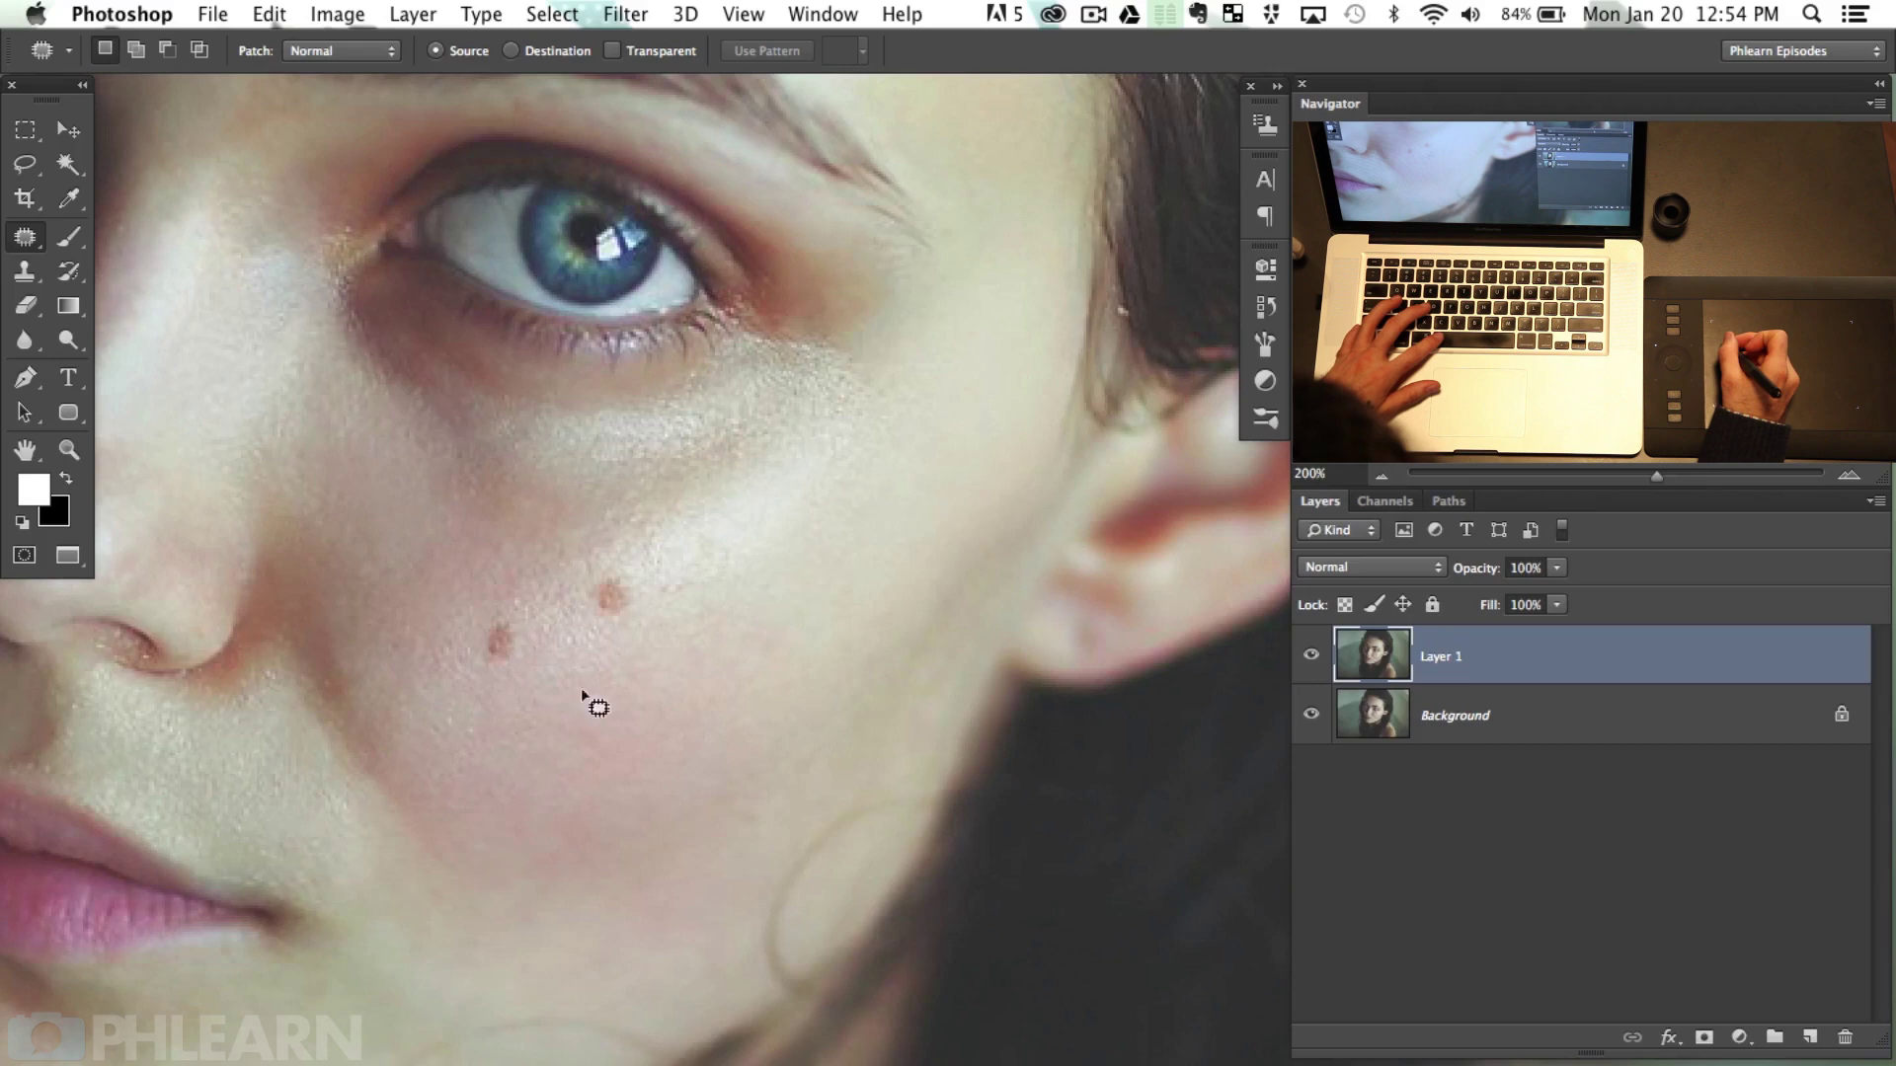
key("super+minus")
key("super+minus")
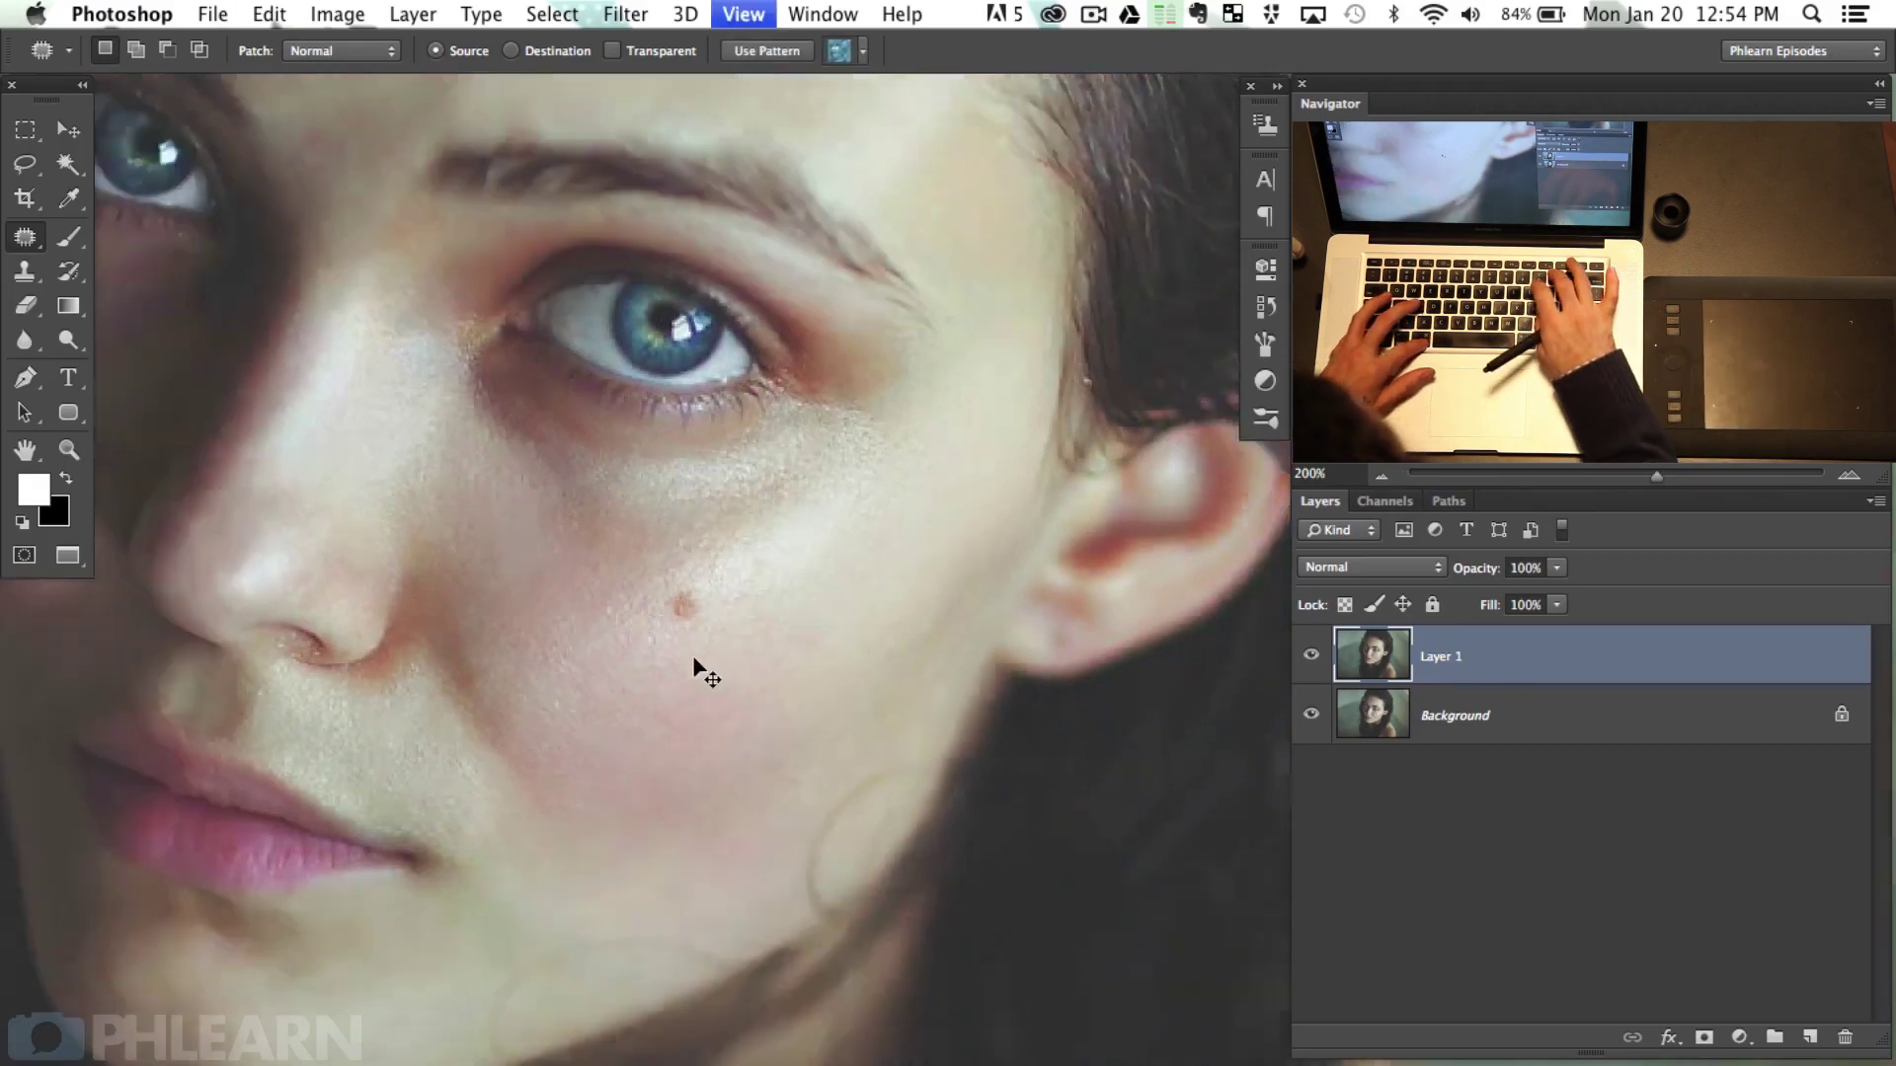
key("super+d")
scroll(909, 478, "right", 5)
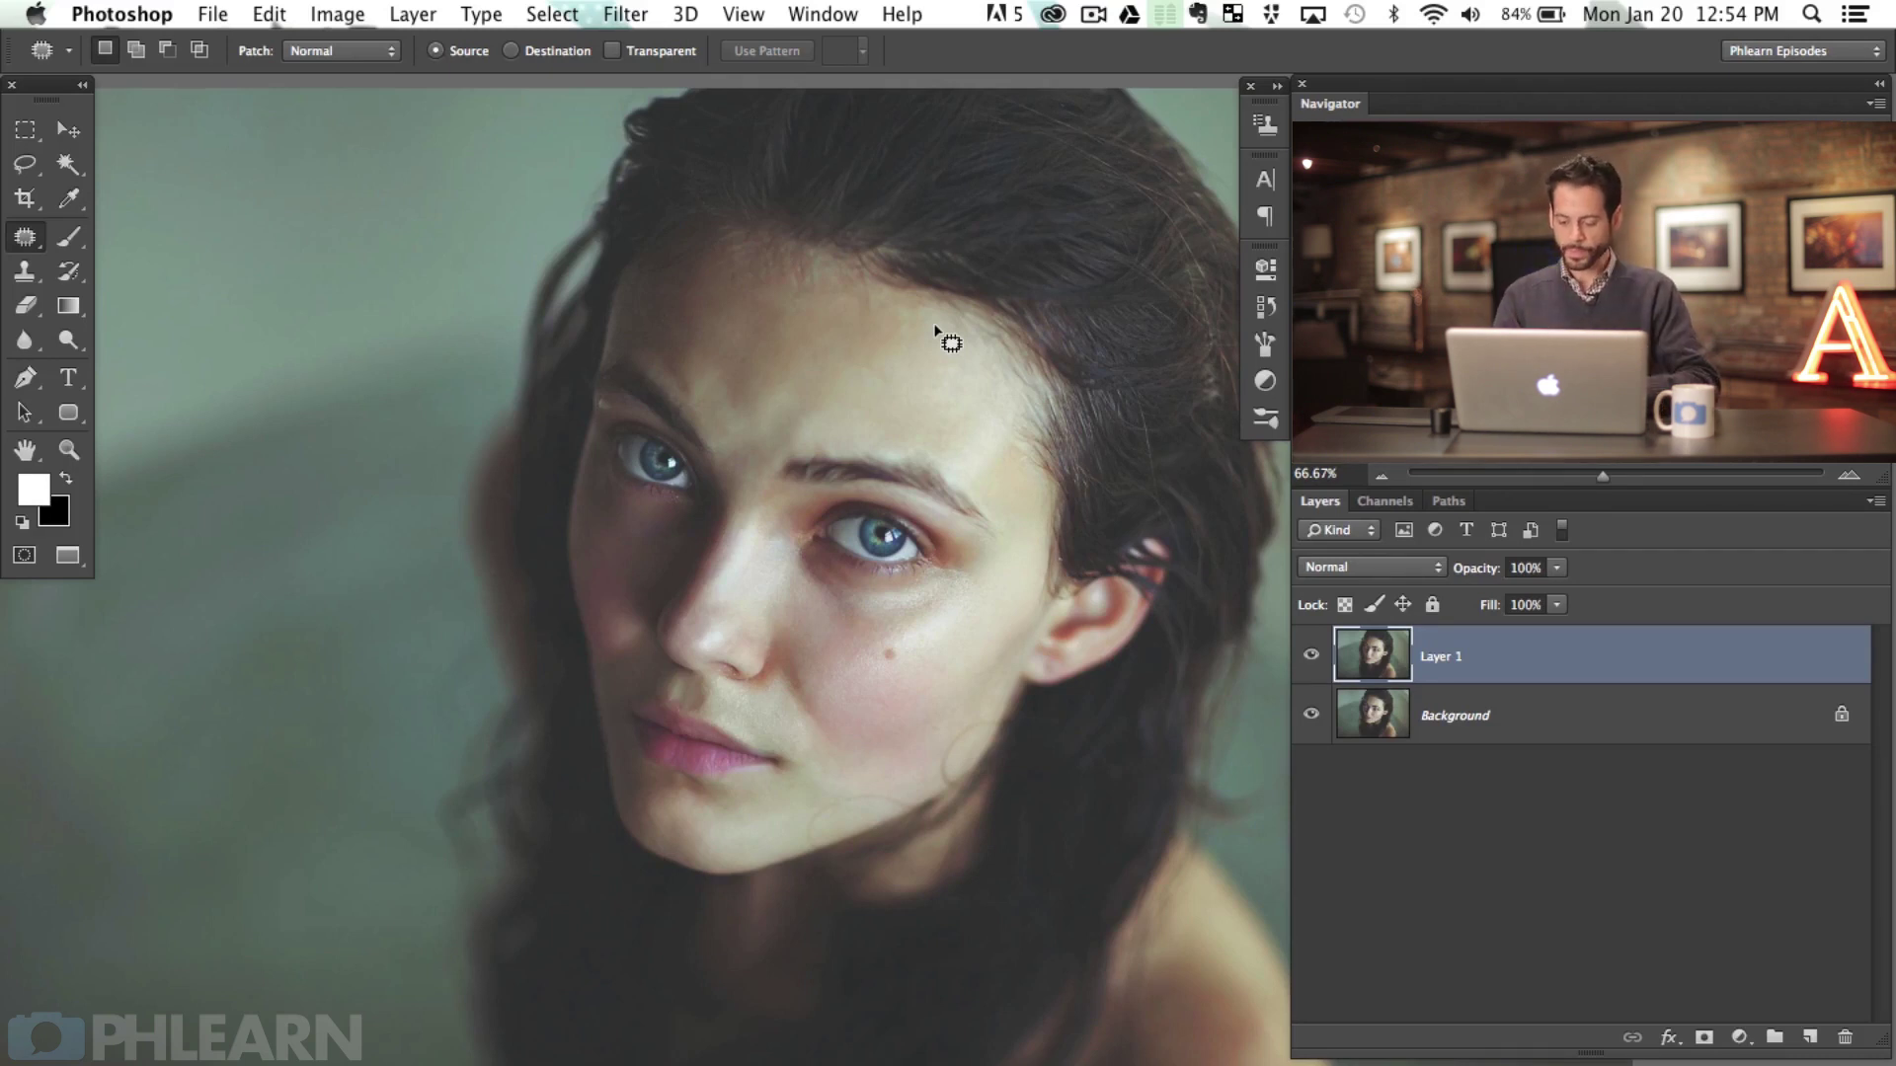
Step: Patch the dark area under the eye with smoother skin and find Fade Patch Selection in the Edit menu
key("super+plus")
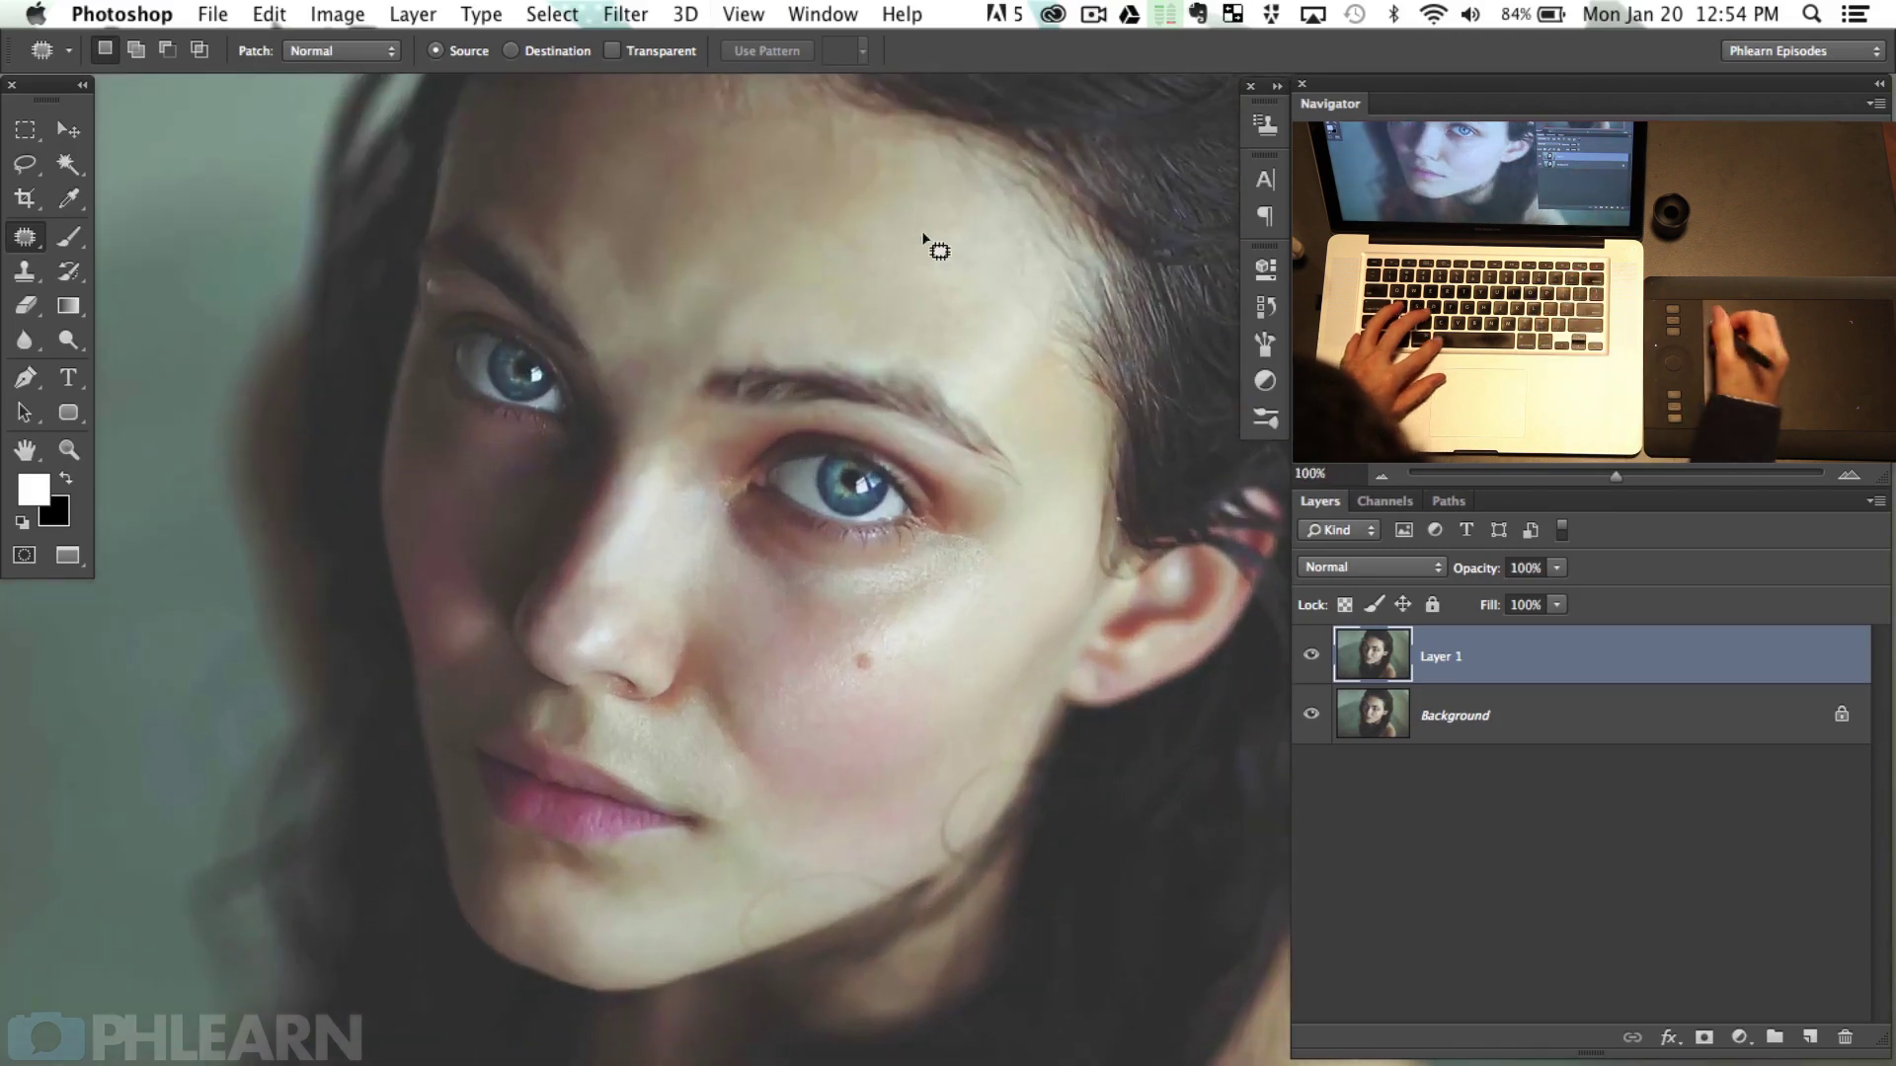
scroll(830, 787, "right", 3)
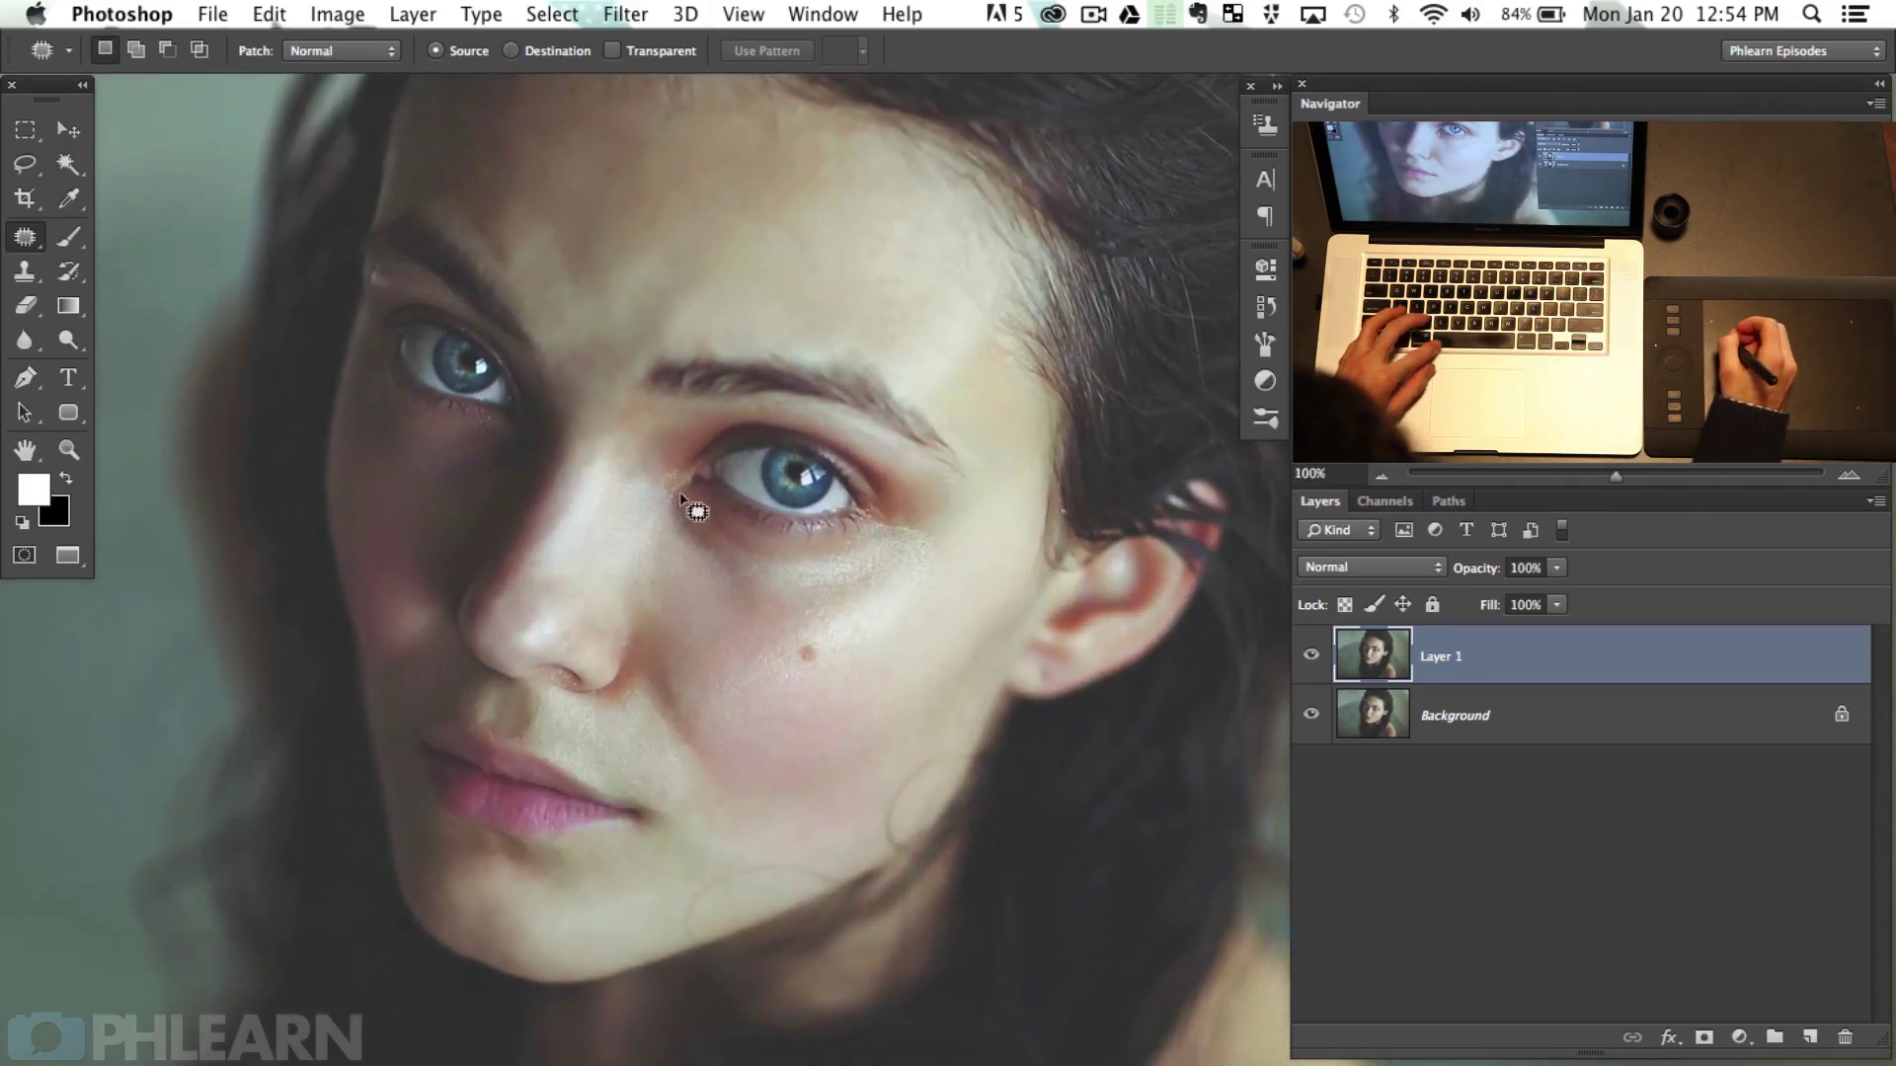
scroll(691, 553, "up", 2)
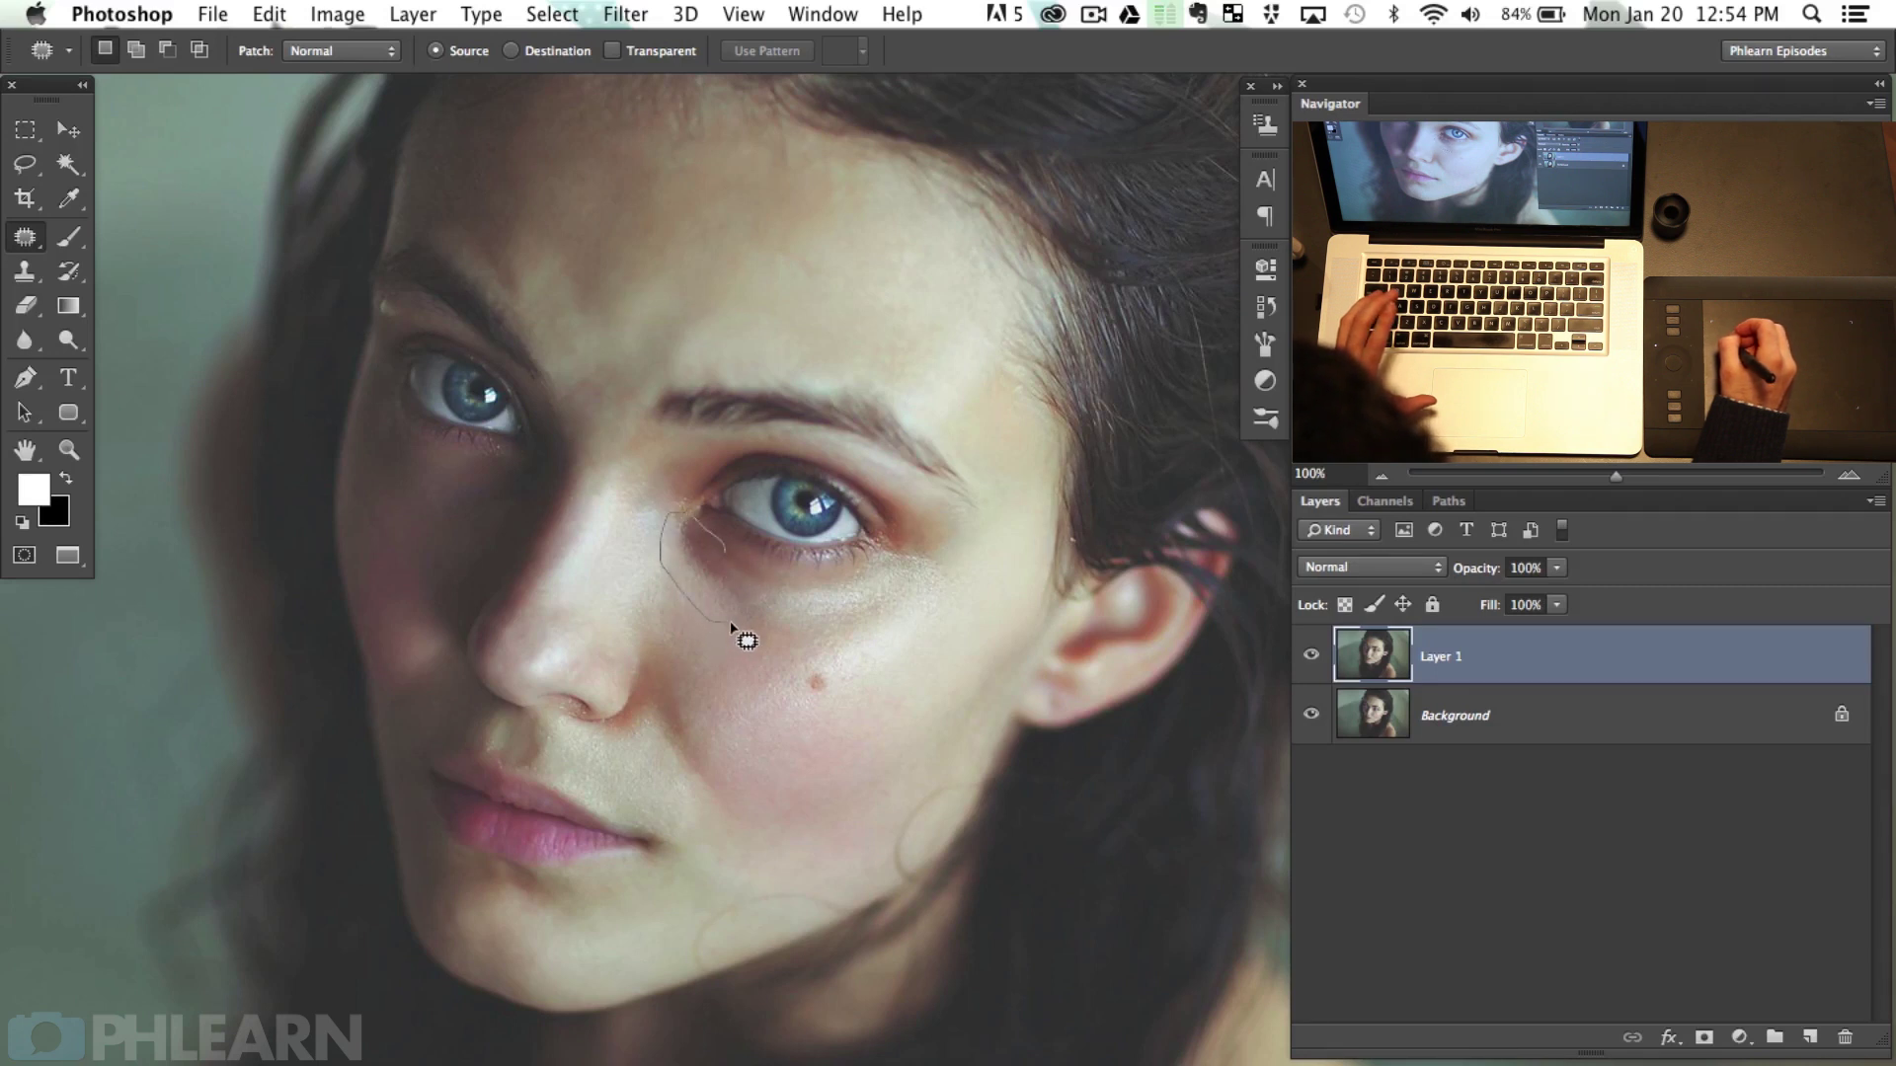
left_click_drag(761, 593, 736, 543)
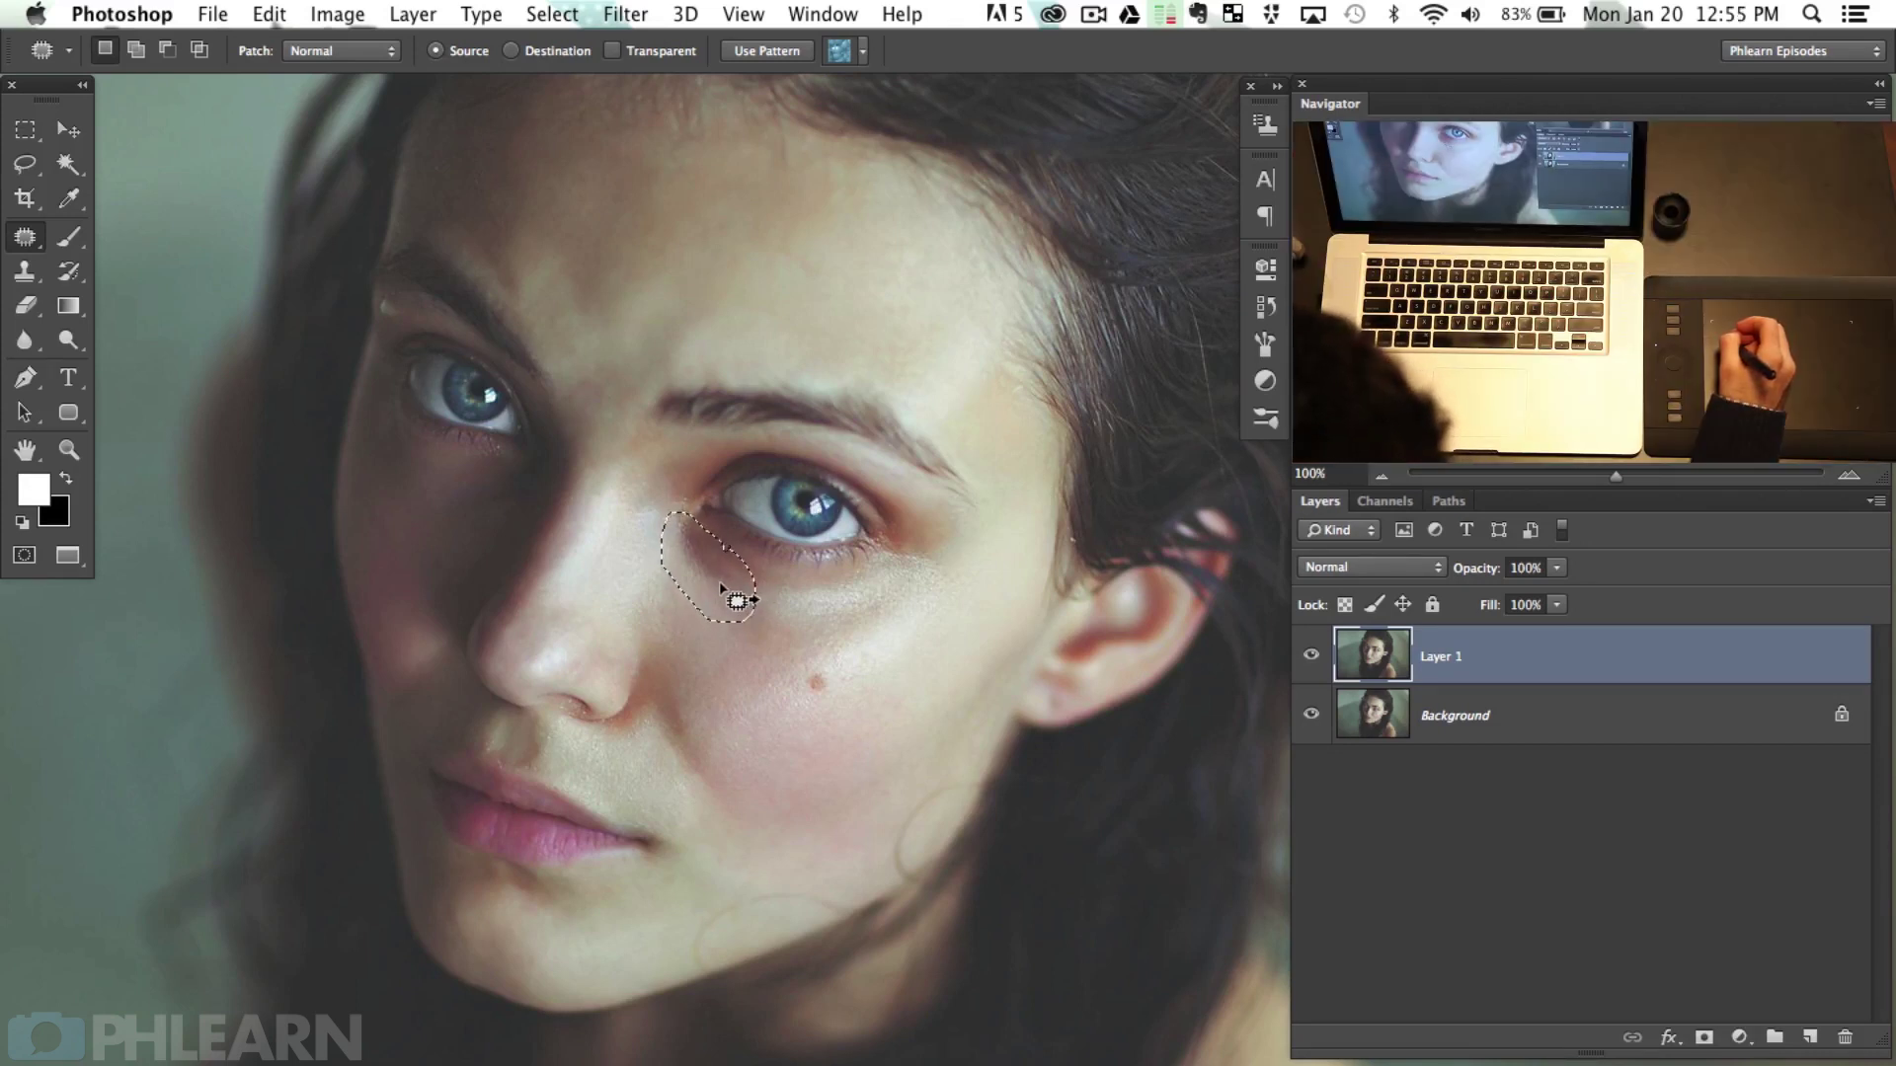
left_click_drag(714, 580, 696, 650)
mouse_move(861, 637)
left_mouse_down()
mouse_move(845, 733)
mouse_move(904, 726)
mouse_move(711, 708)
mouse_move(744, 701)
mouse_move(739, 685)
left_mouse_up()
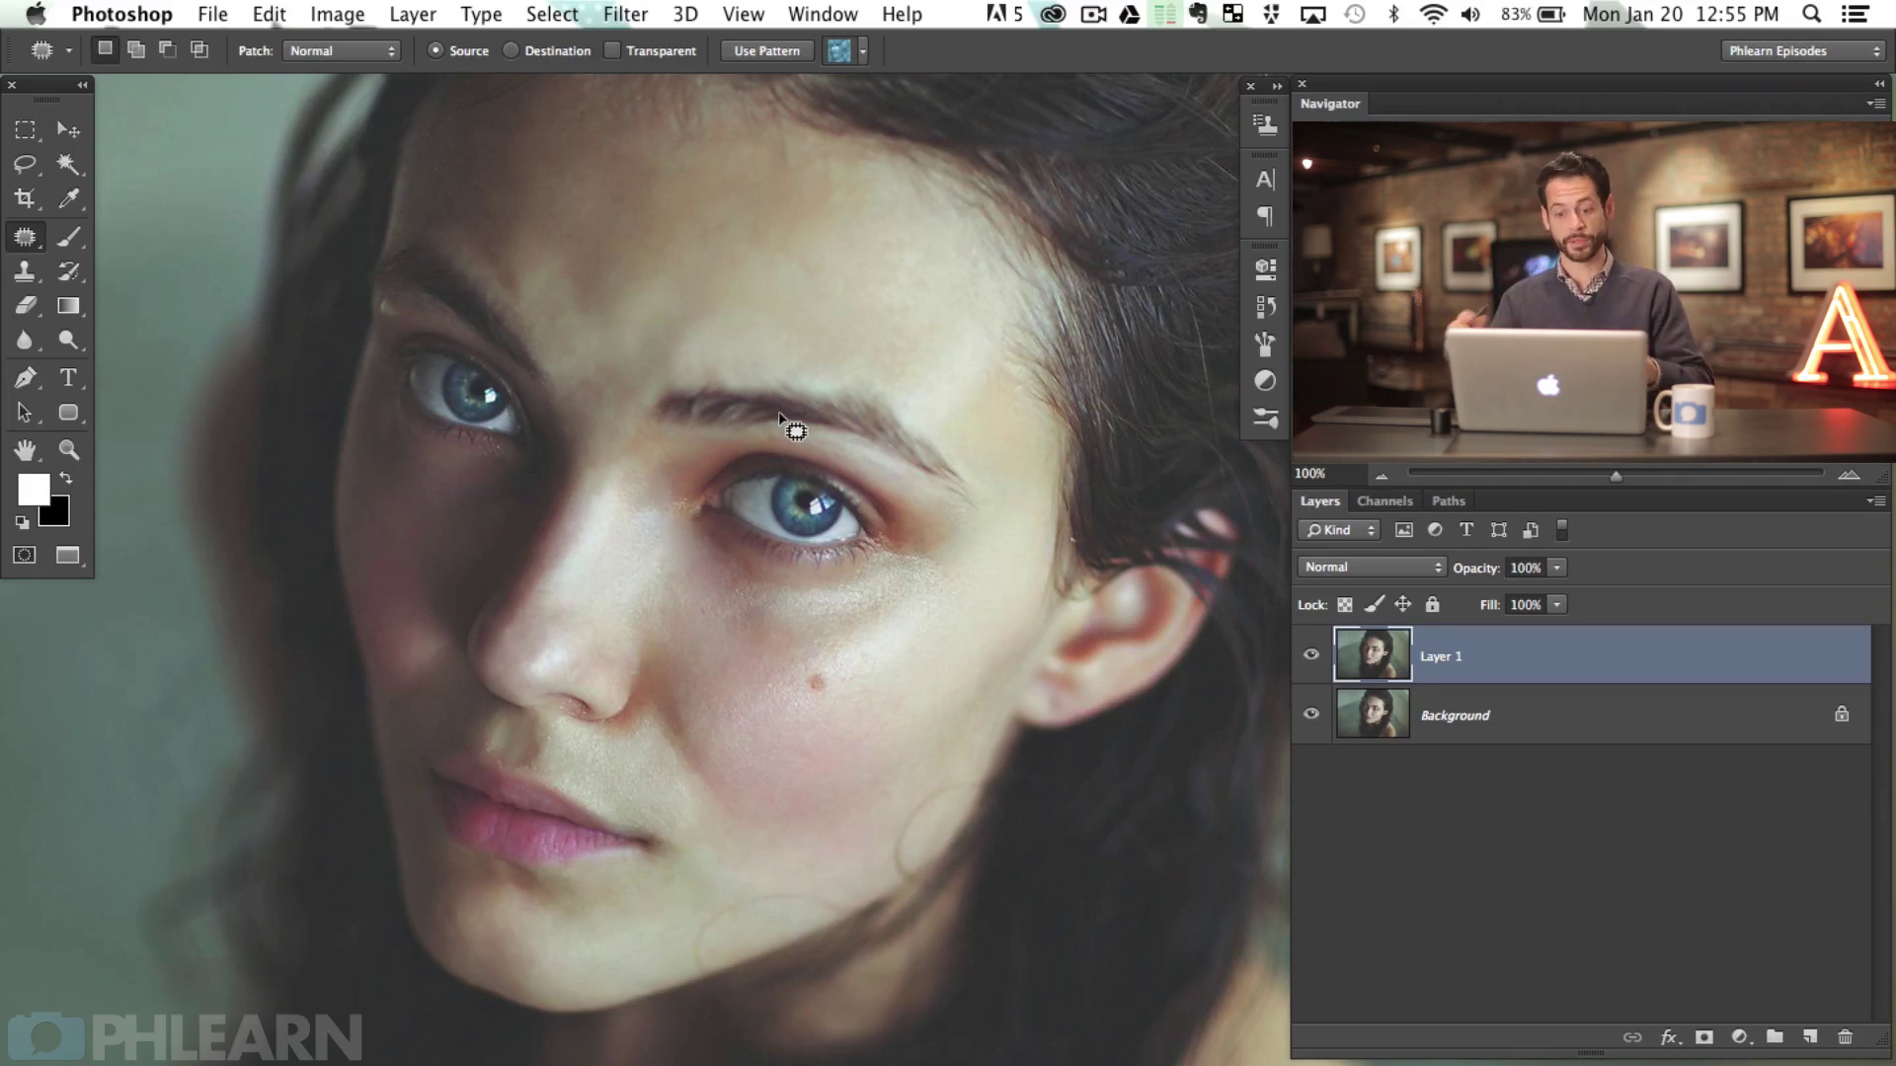
left_click(338, 14)
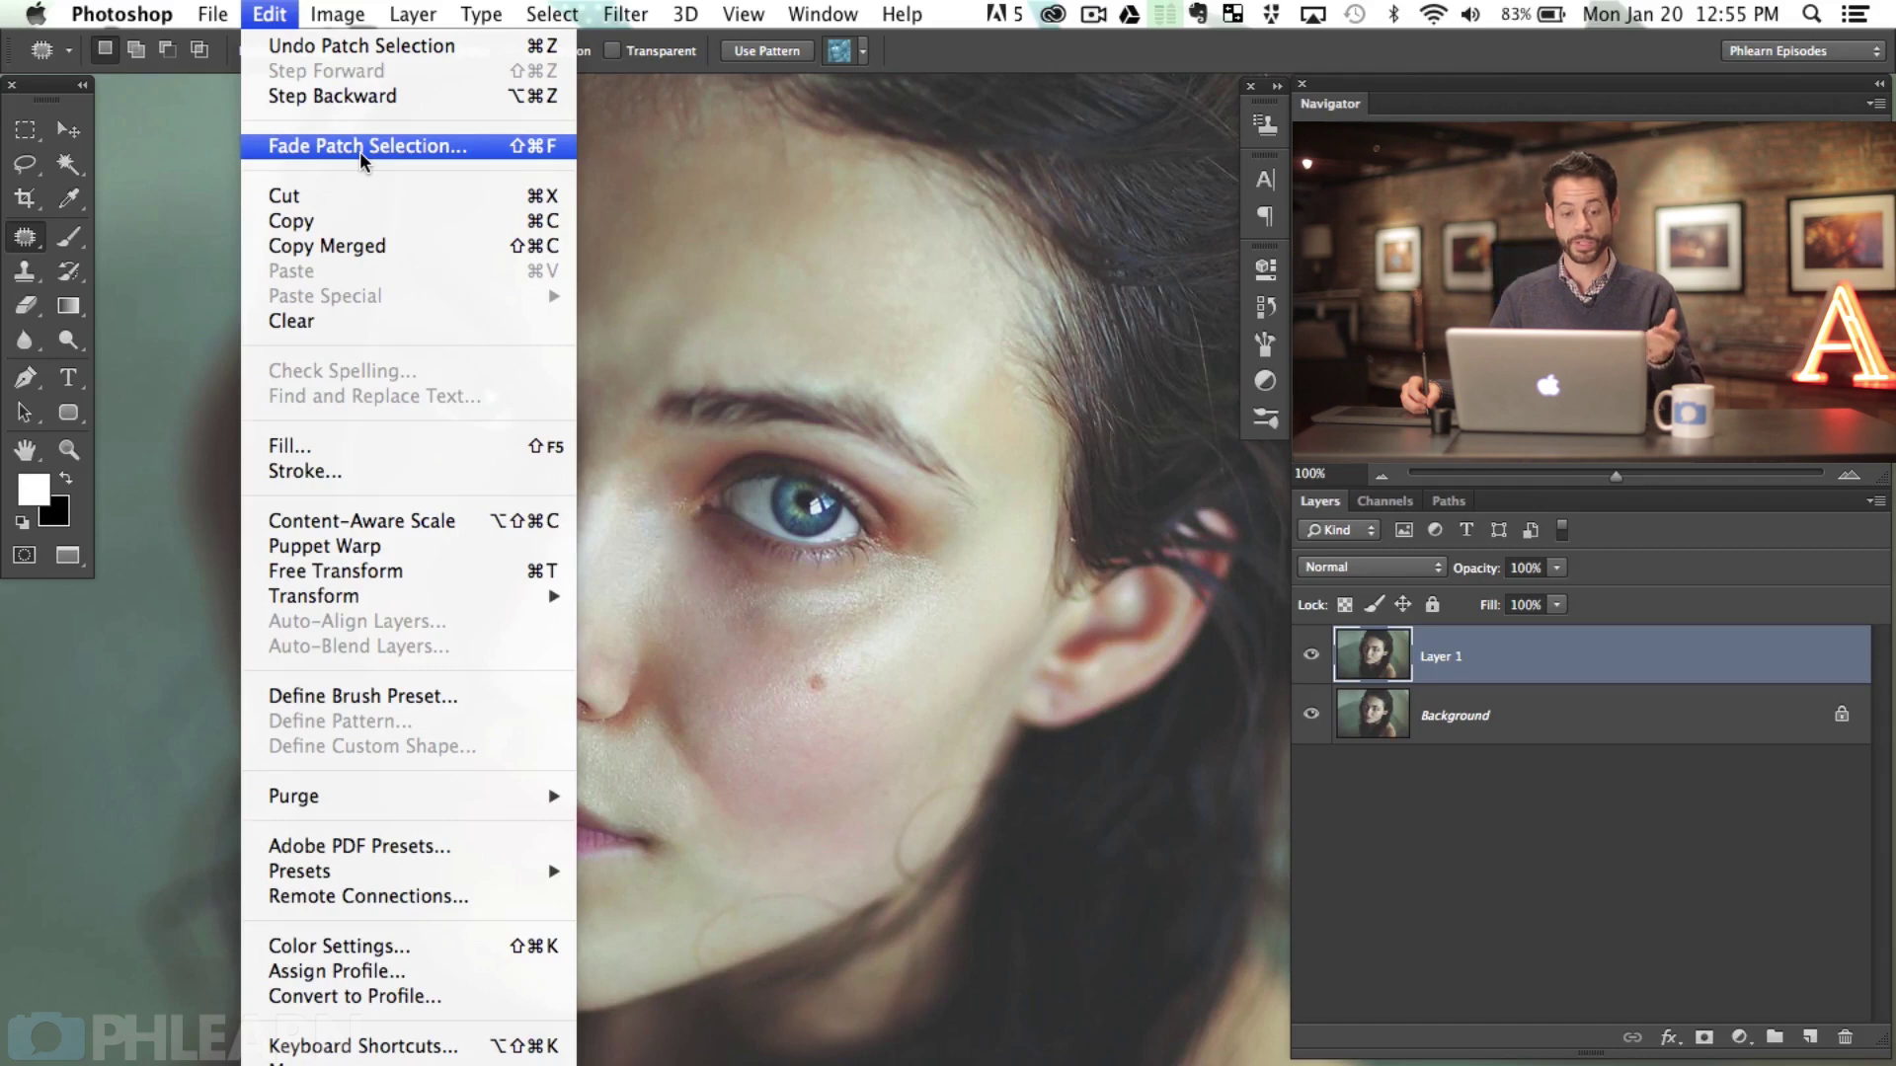
Step: Fade the under-eye patch to 60% opacity after comparing it against full strength
left_click(370, 146)
left_click_drag(656, 453, 845, 177)
left_click_drag(754, 248, 685, 262)
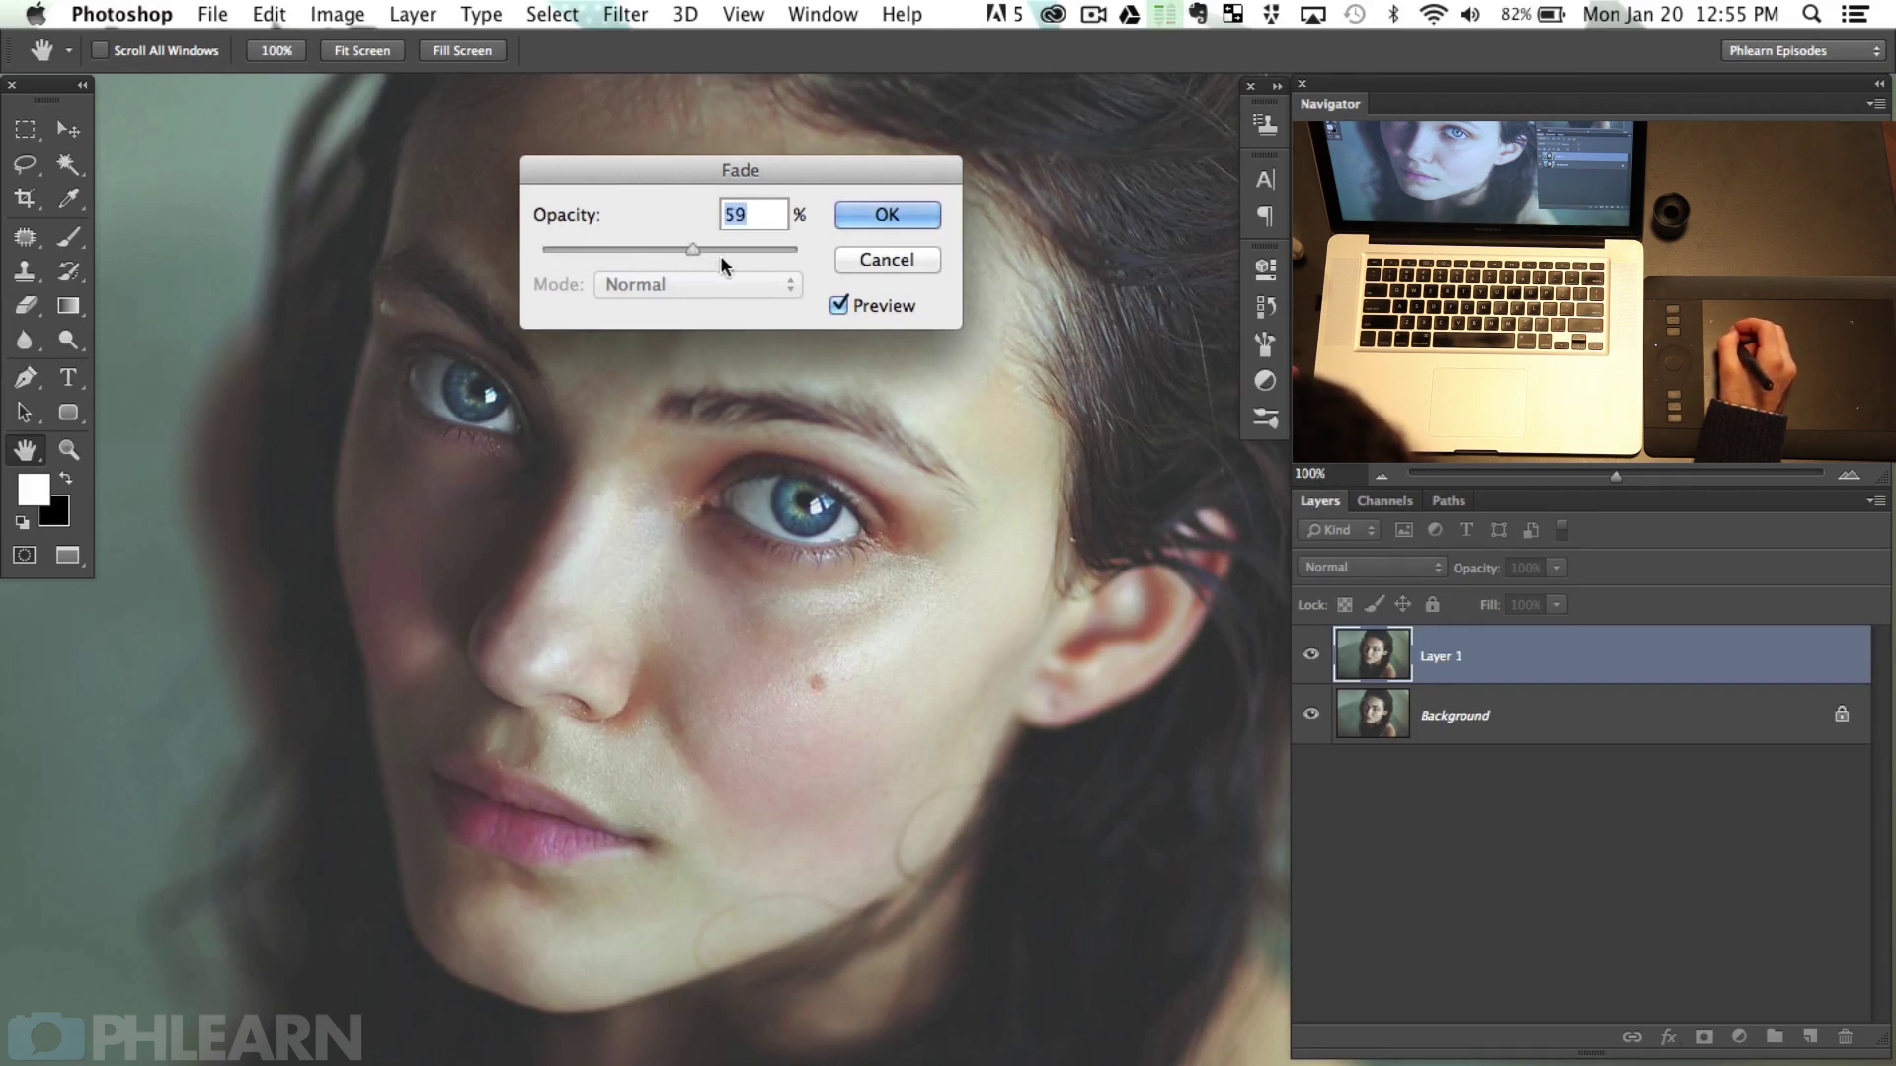
left_click_drag(782, 245, 828, 254)
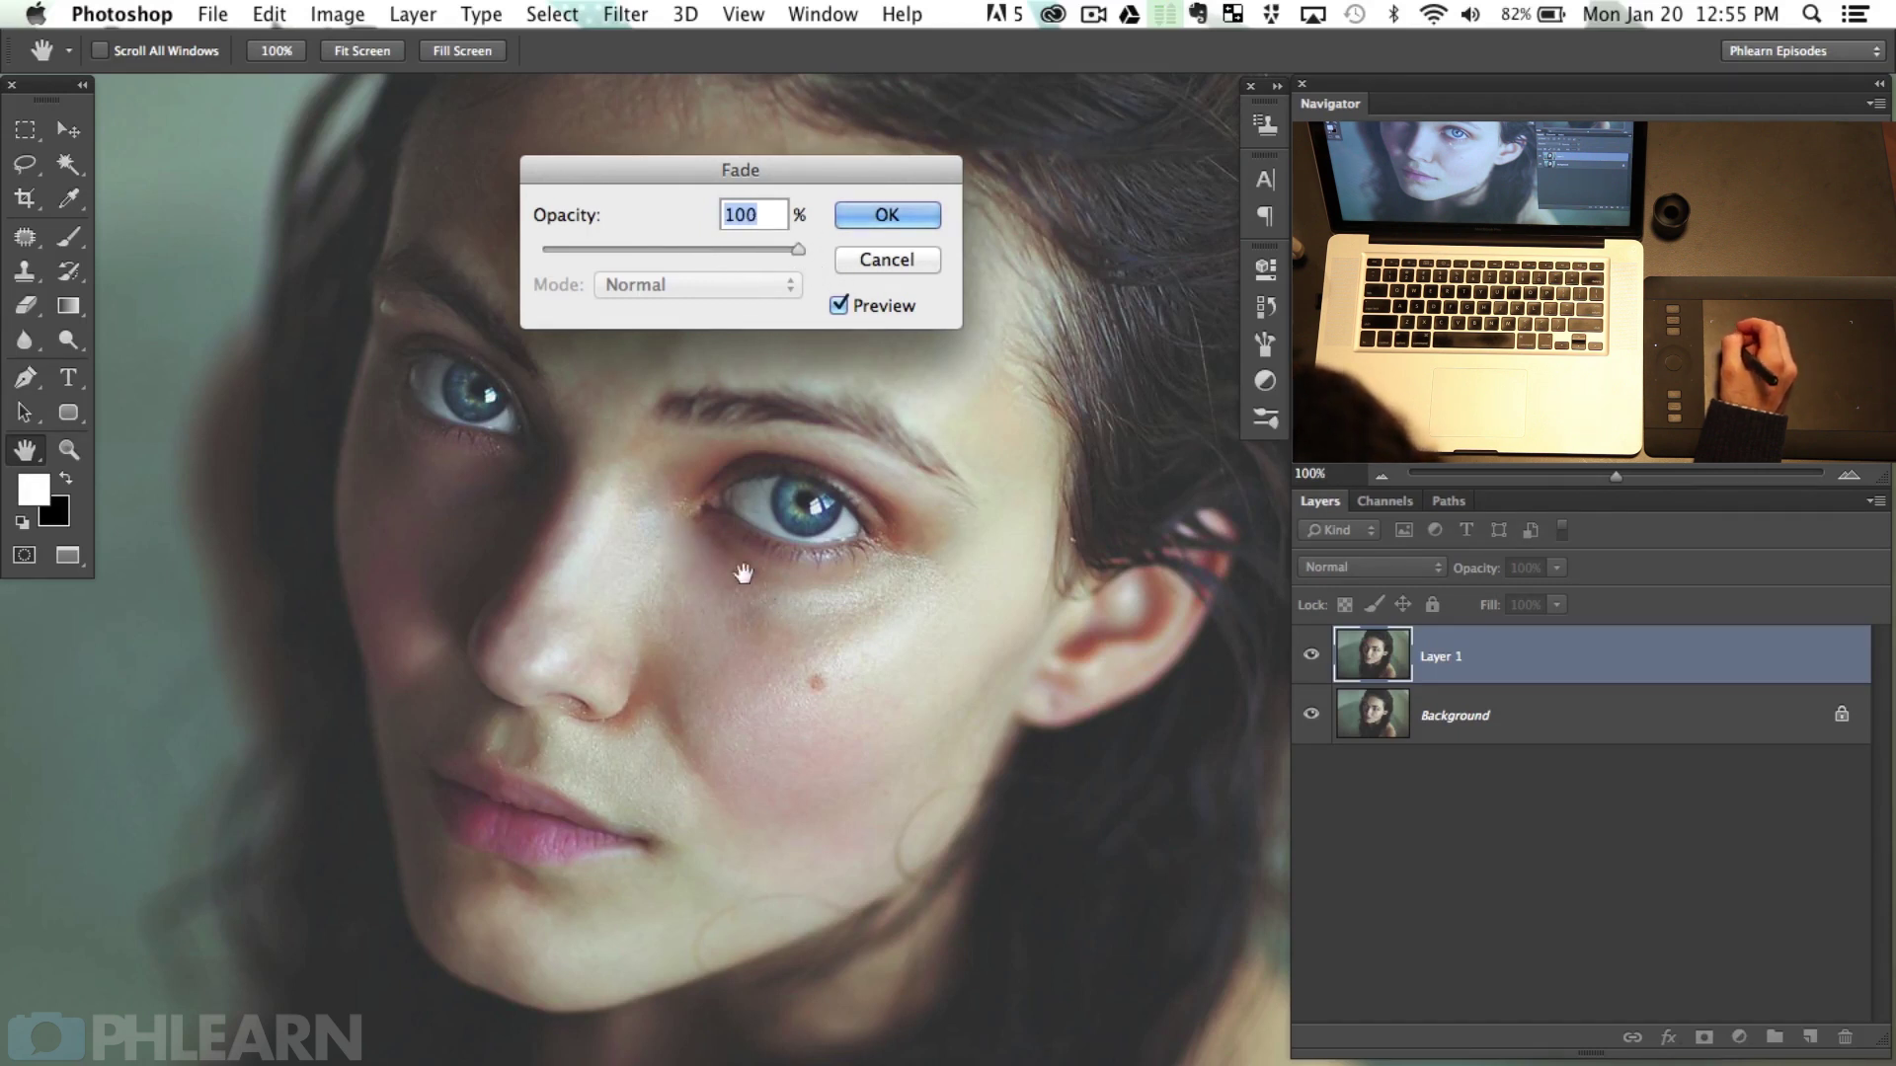
left_click_drag(733, 251, 696, 251)
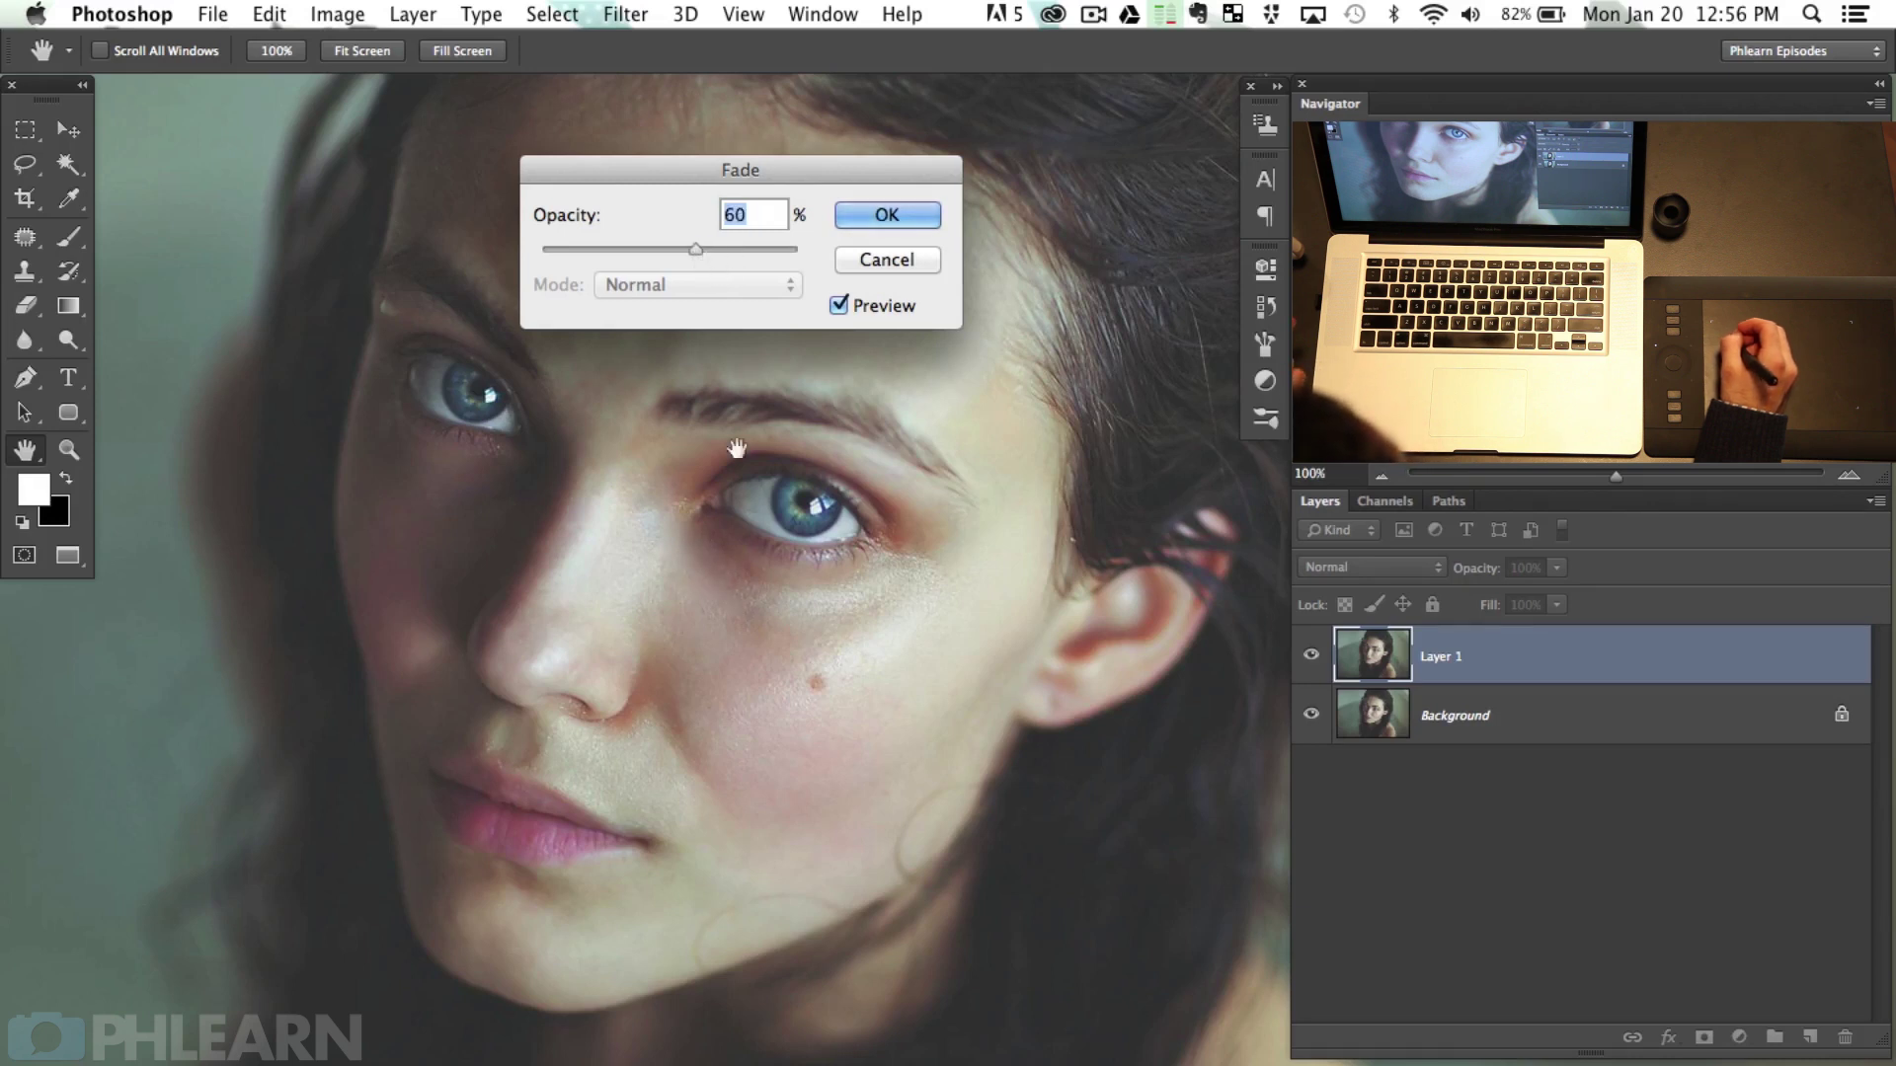
left_click(882, 219)
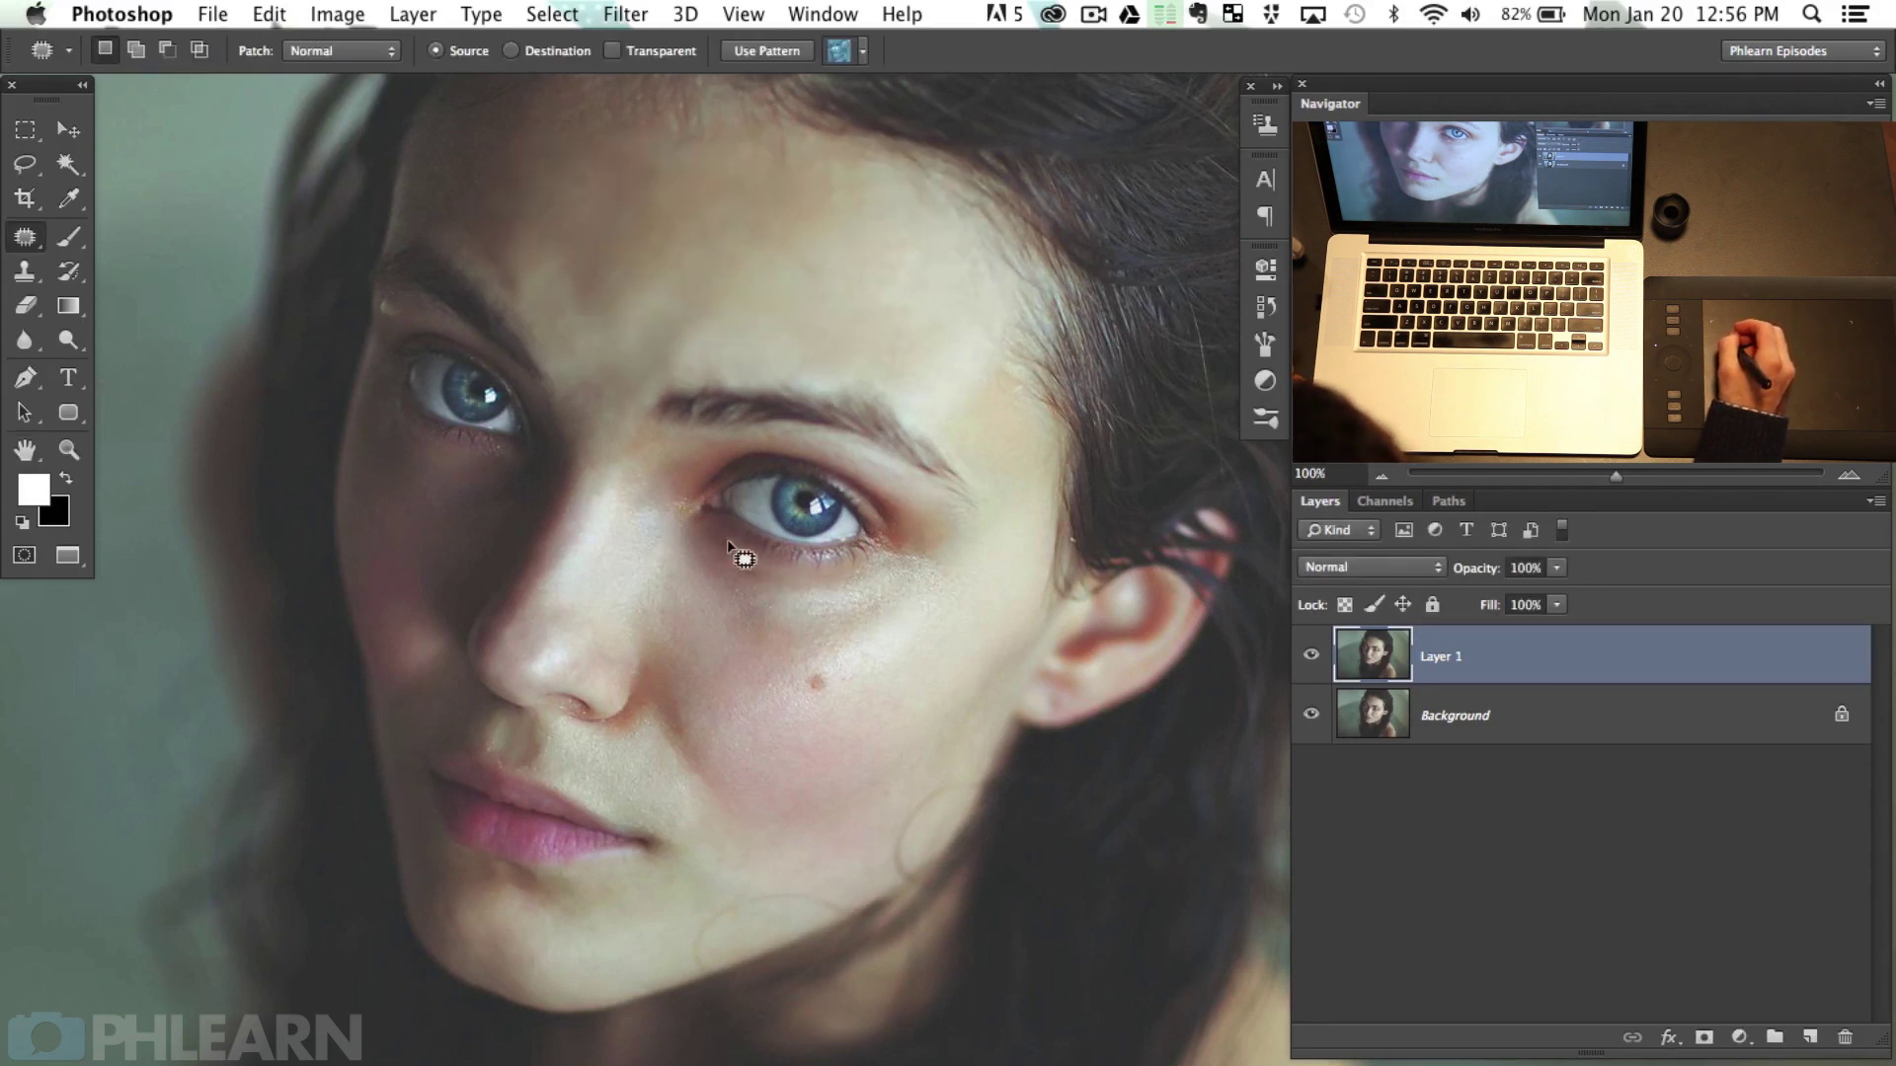
Step: Cover the under-eye area with cheek skin and fade that patch to 53%
left_click_drag(775, 573, 724, 659)
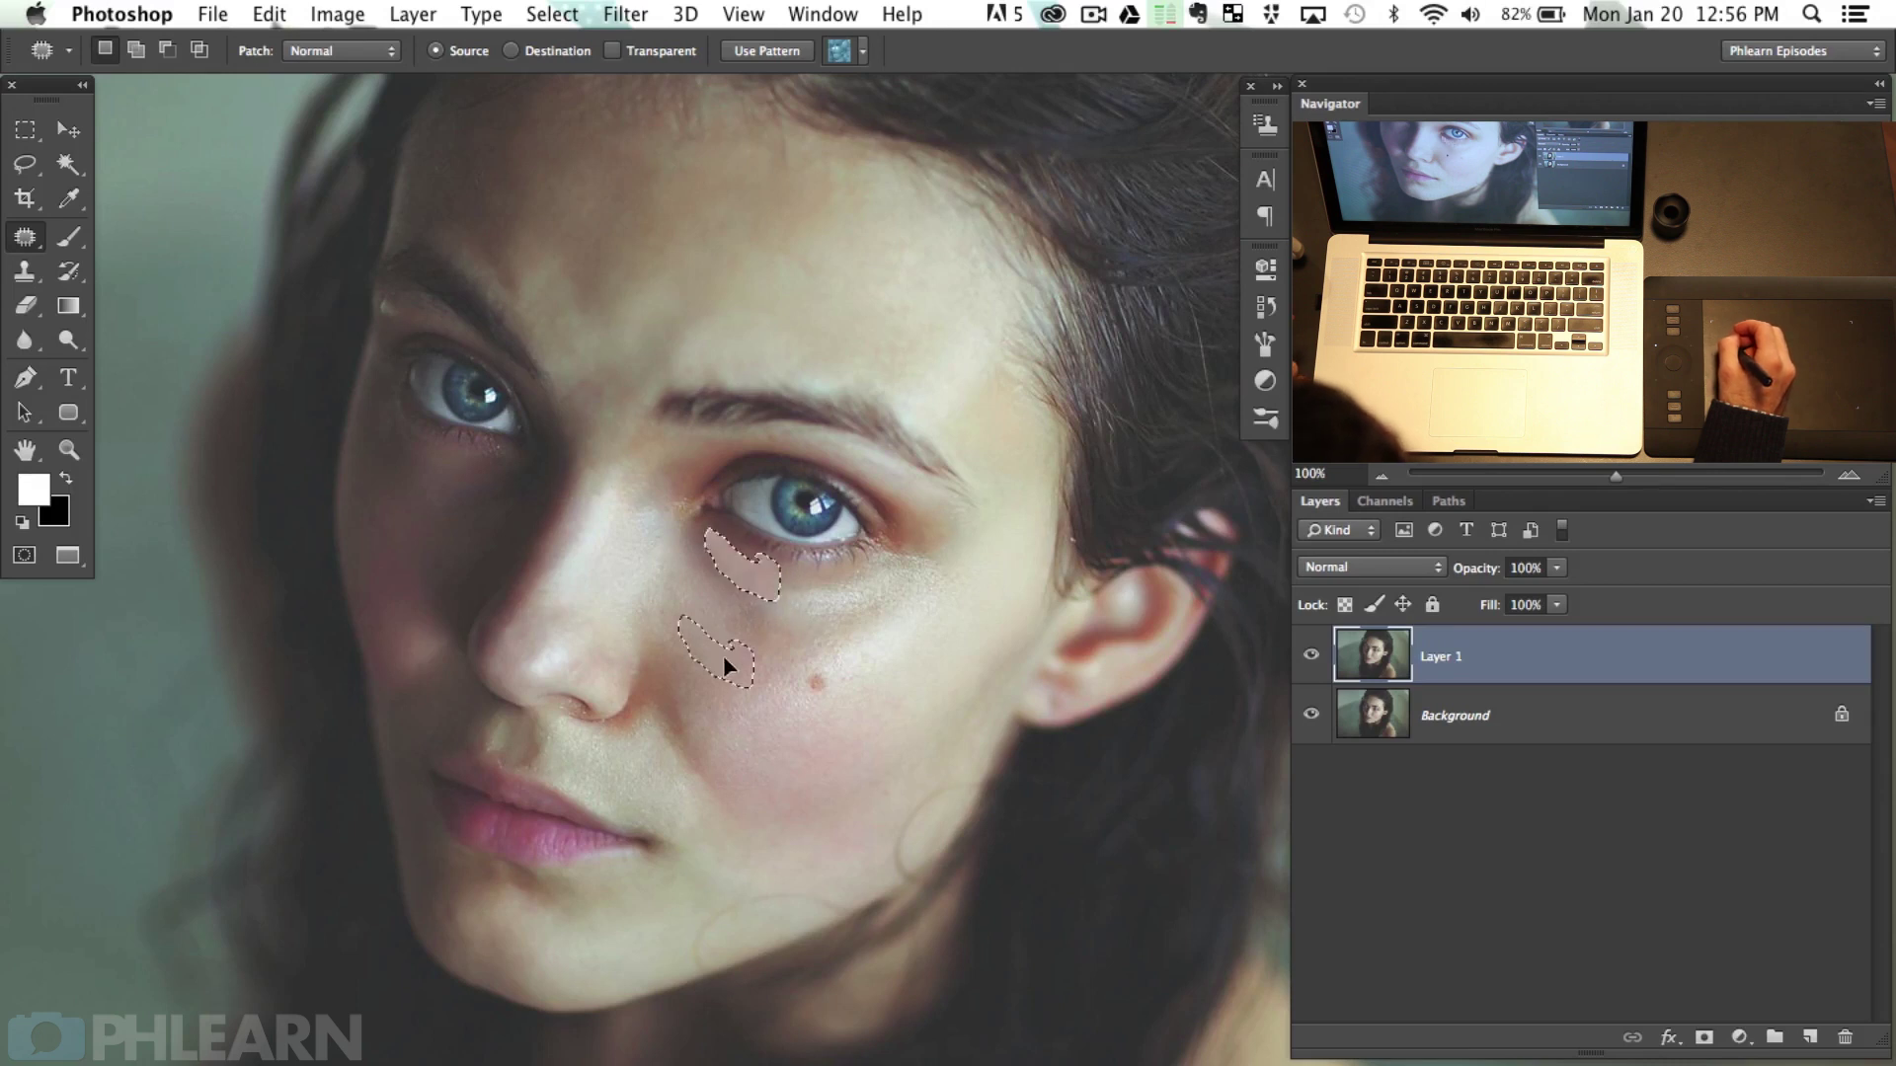
key("super+h")
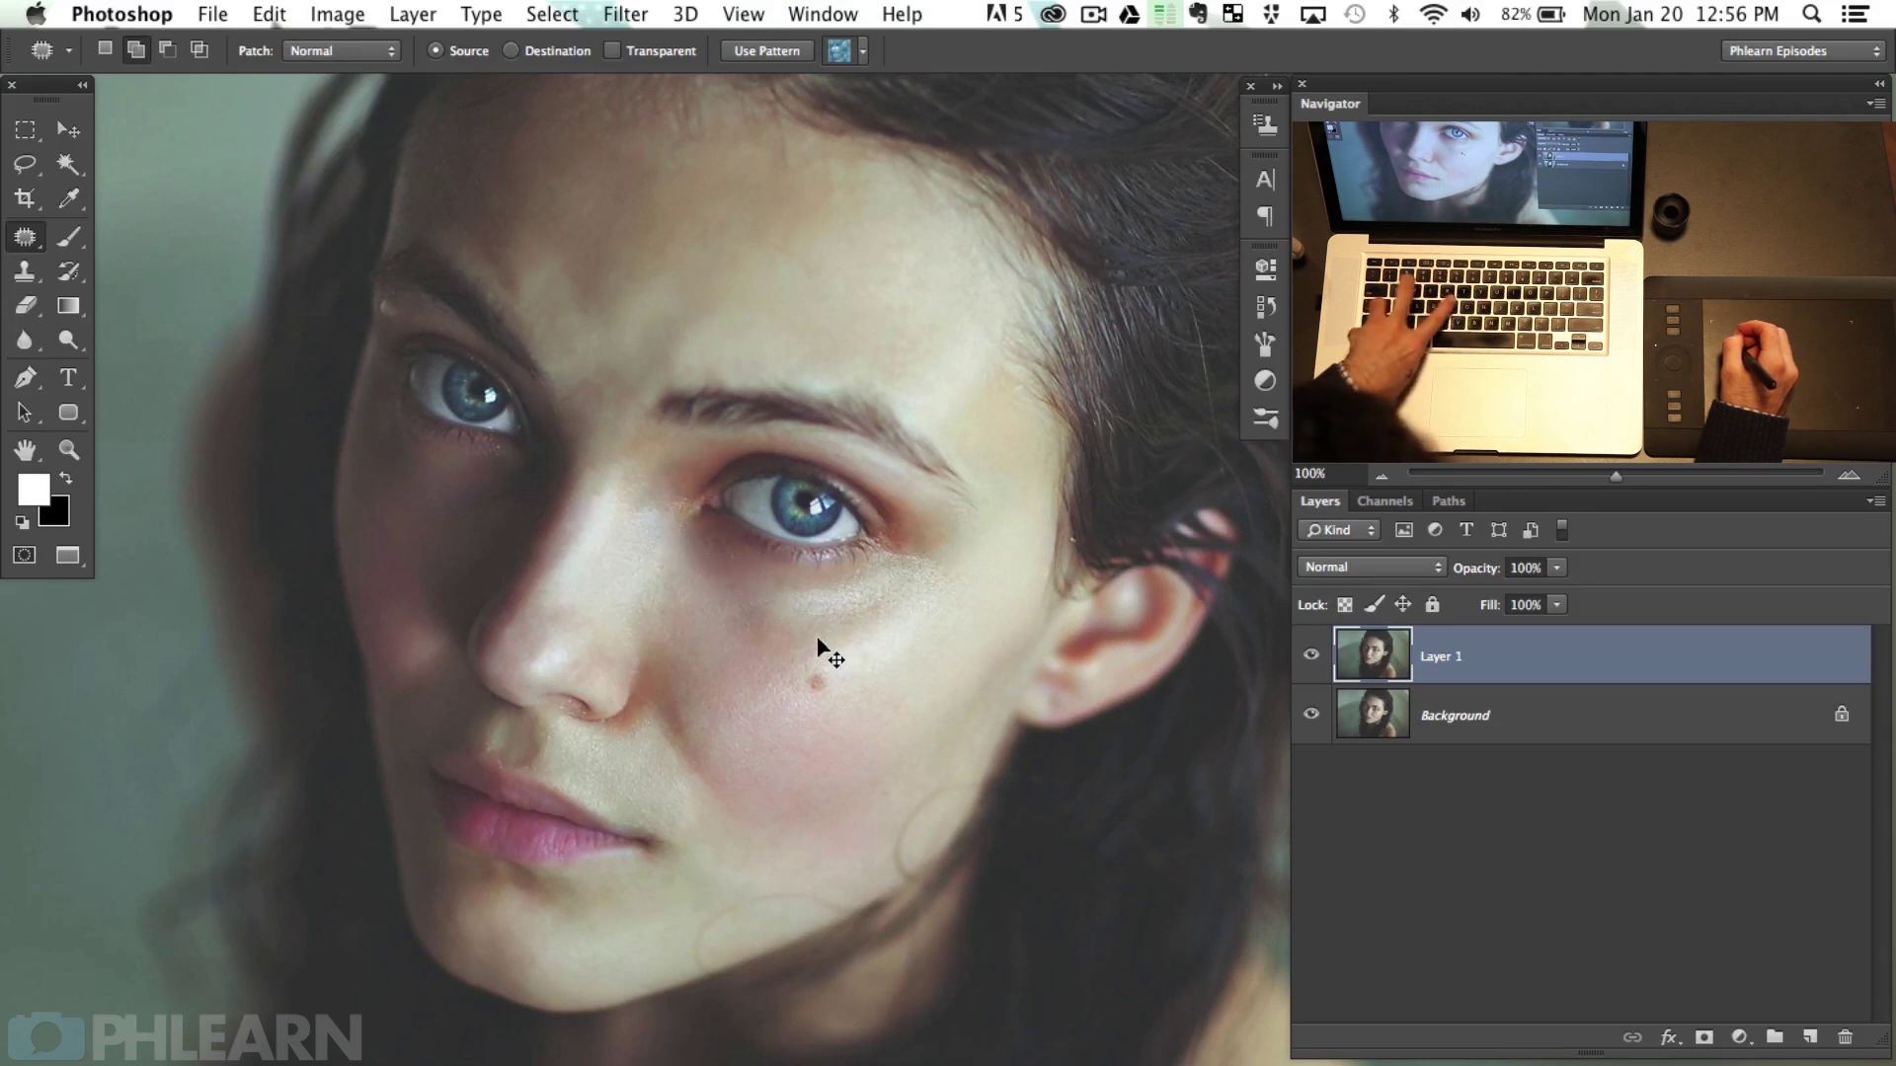
key("shift+super+f")
left_click_drag(692, 250, 668, 245)
left_click(896, 222)
Step: Zoom out, centre the face, and patch an under-eye blemish faded to about 60%
key("j")
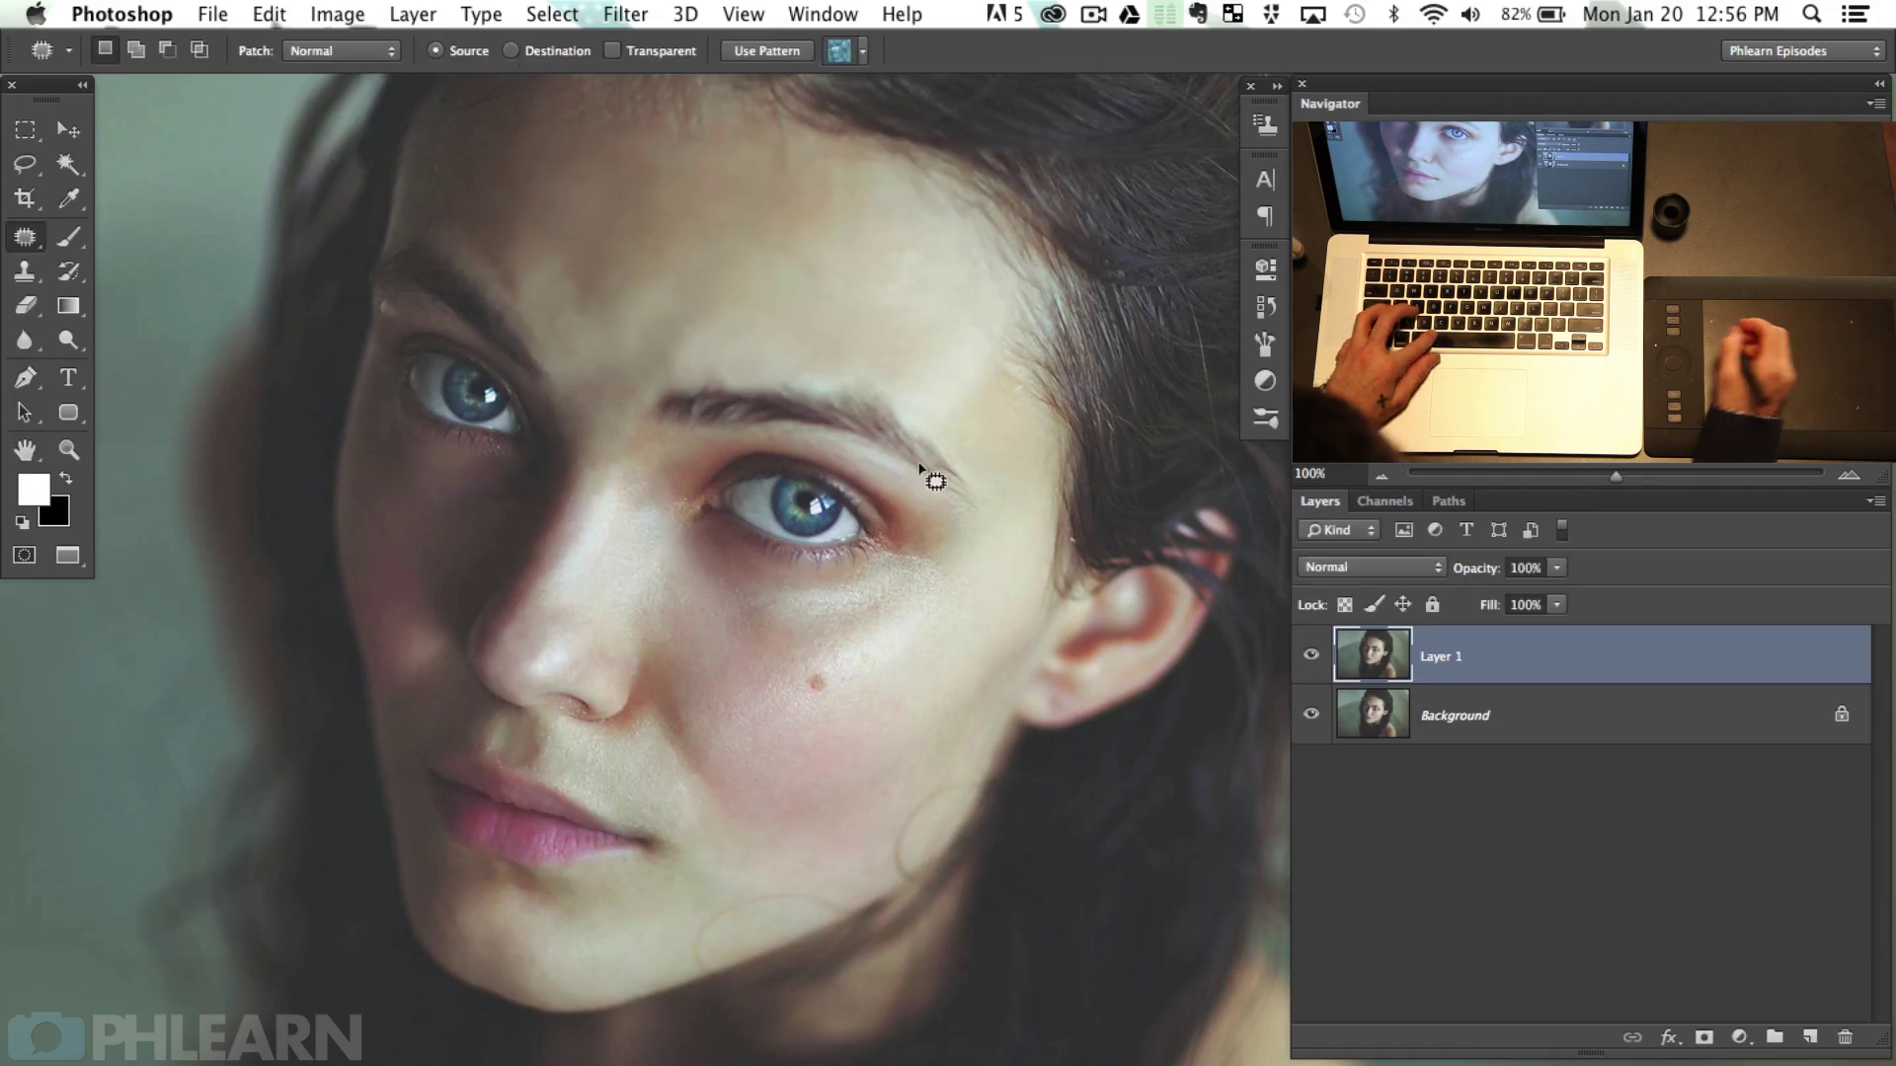
key("super+minus")
left_click_drag(959, 659, 870, 638)
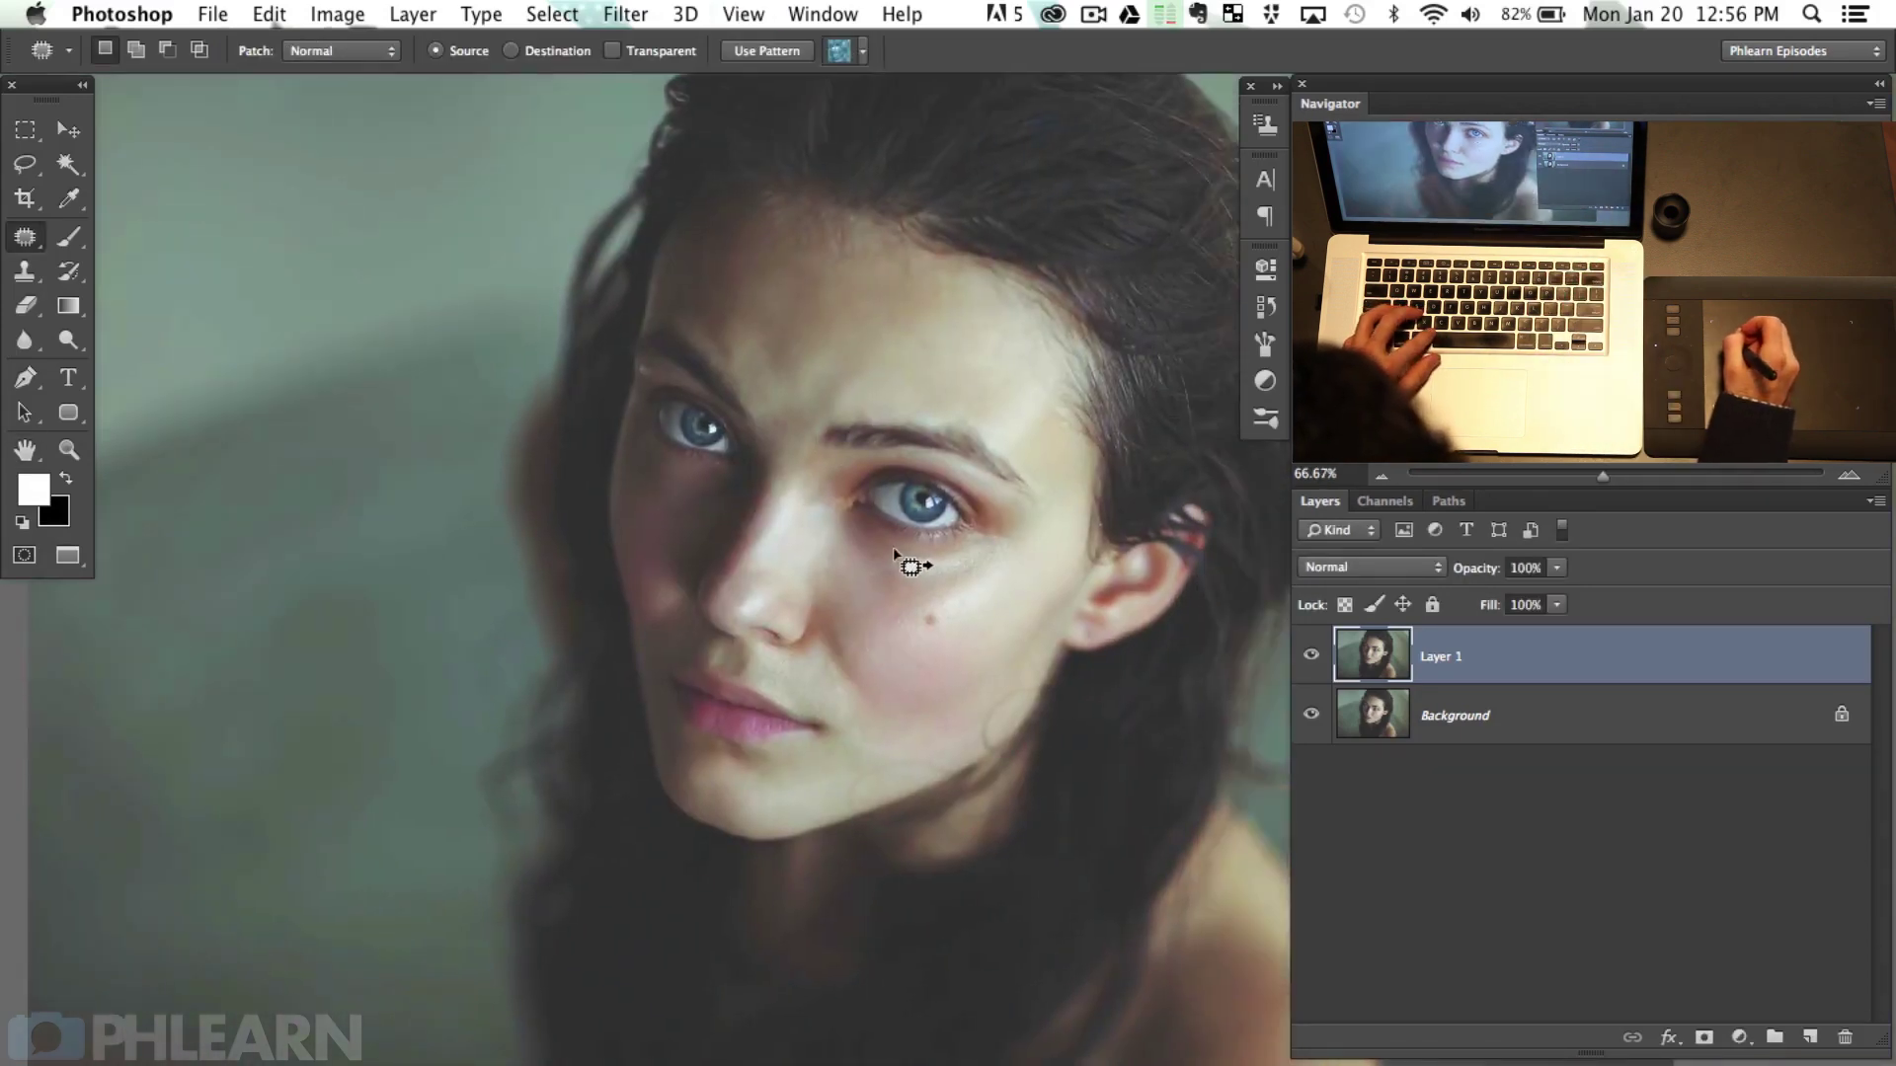
left_click_drag(867, 535, 882, 542)
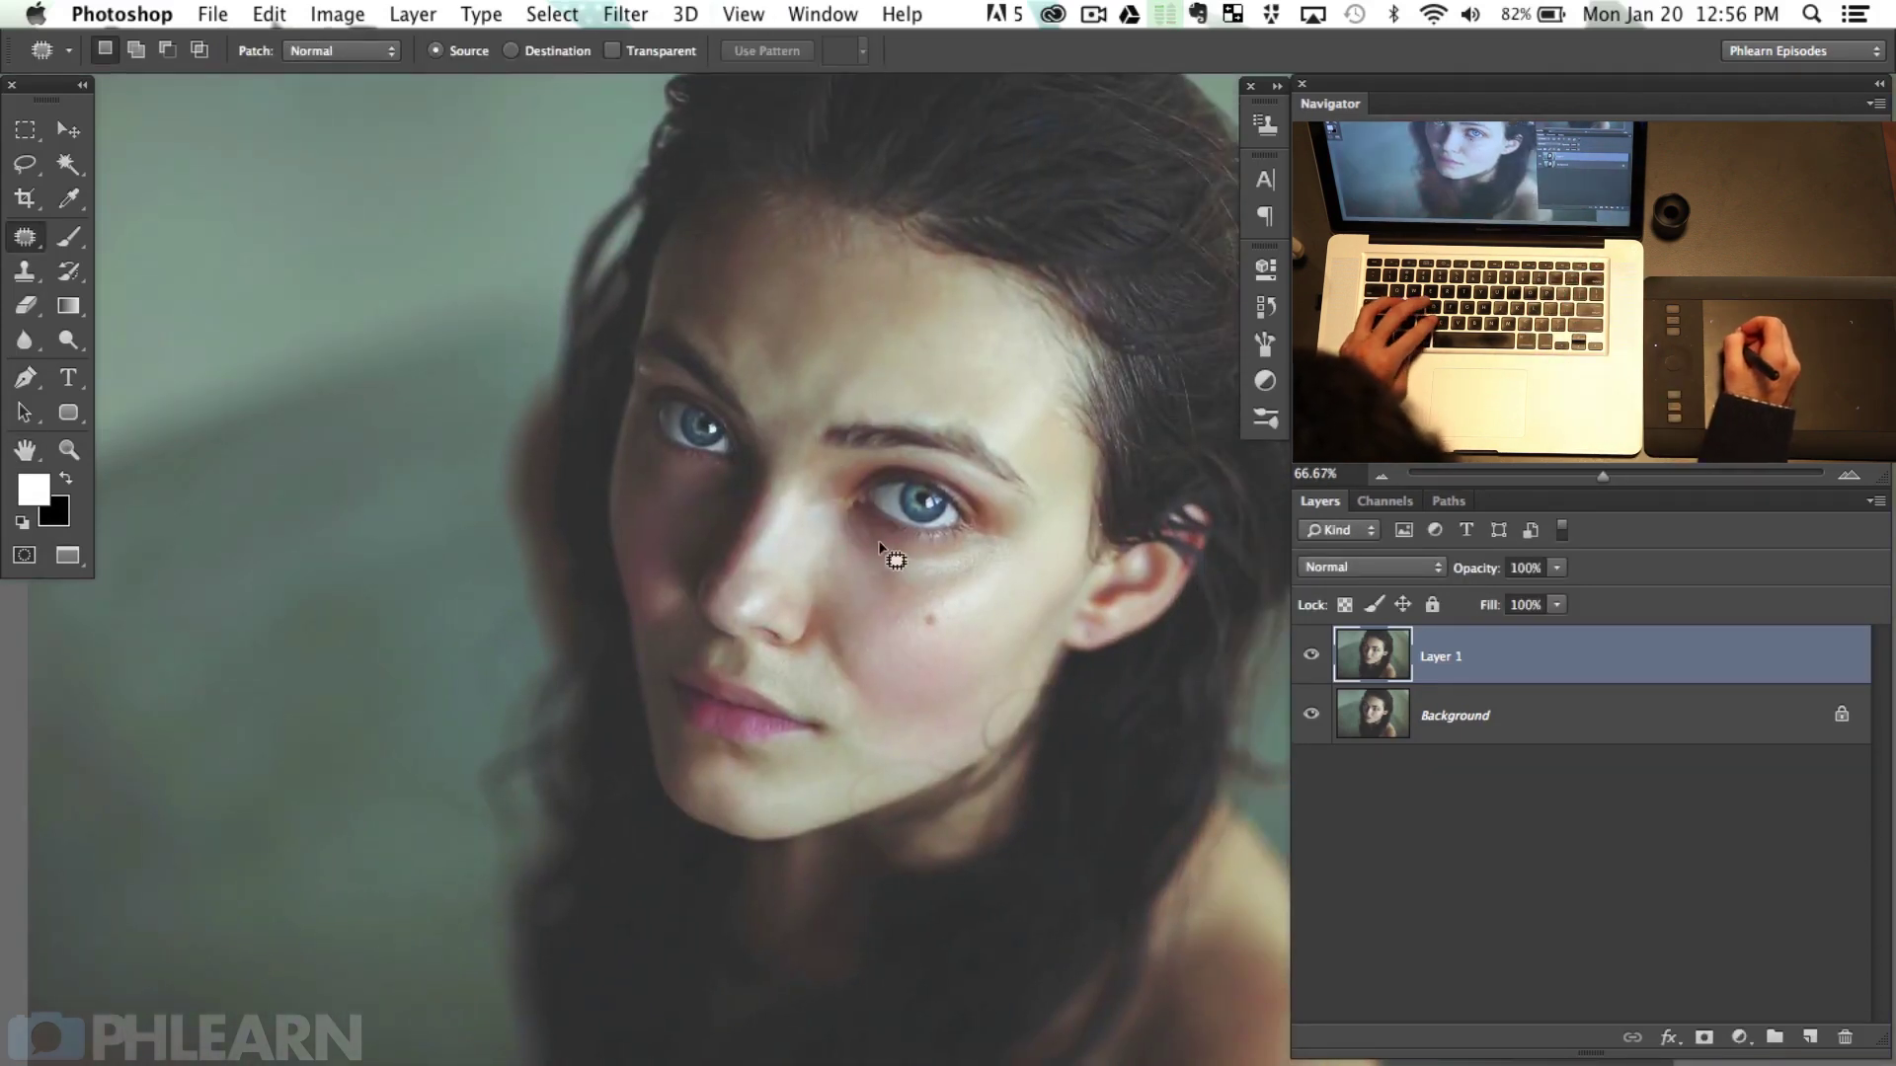
left_click_drag(977, 449, 976, 447)
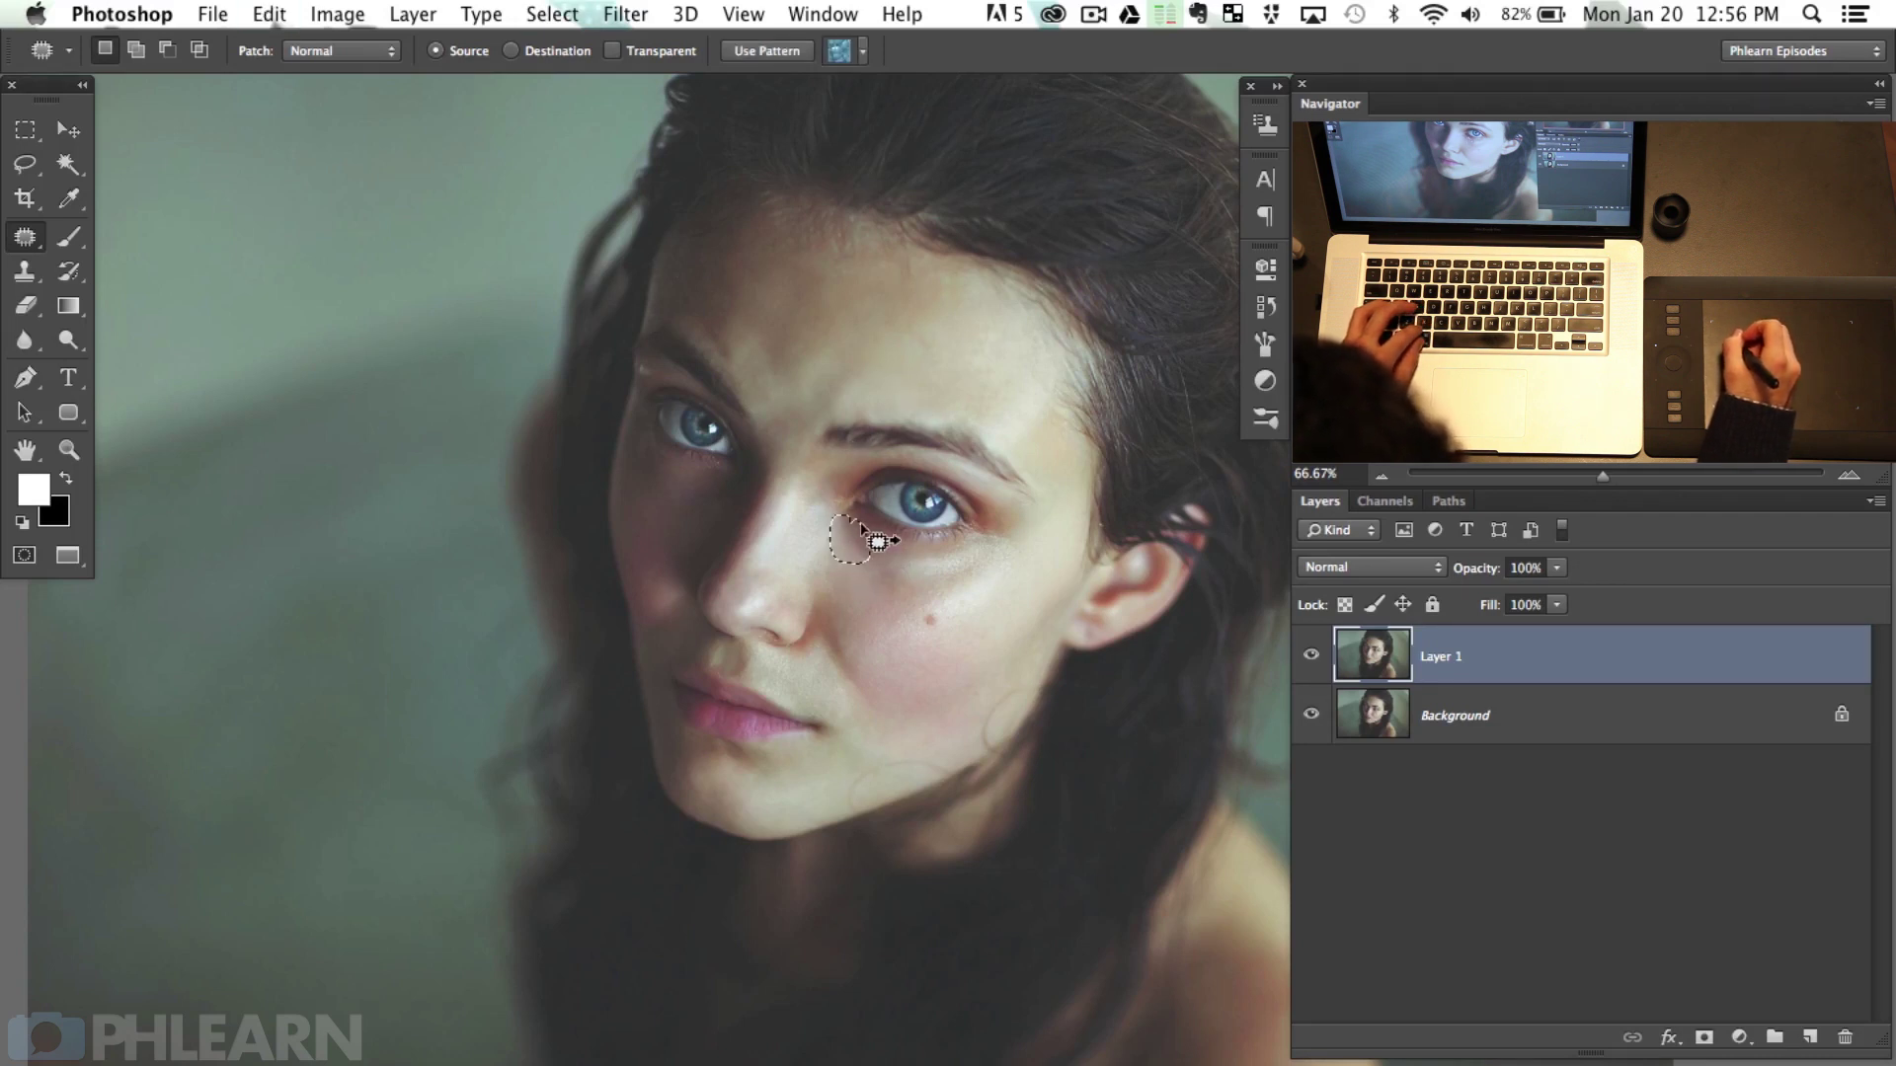
left_click_drag(851, 532, 932, 589)
key("super+shift+f")
left_click_drag(795, 268, 706, 269)
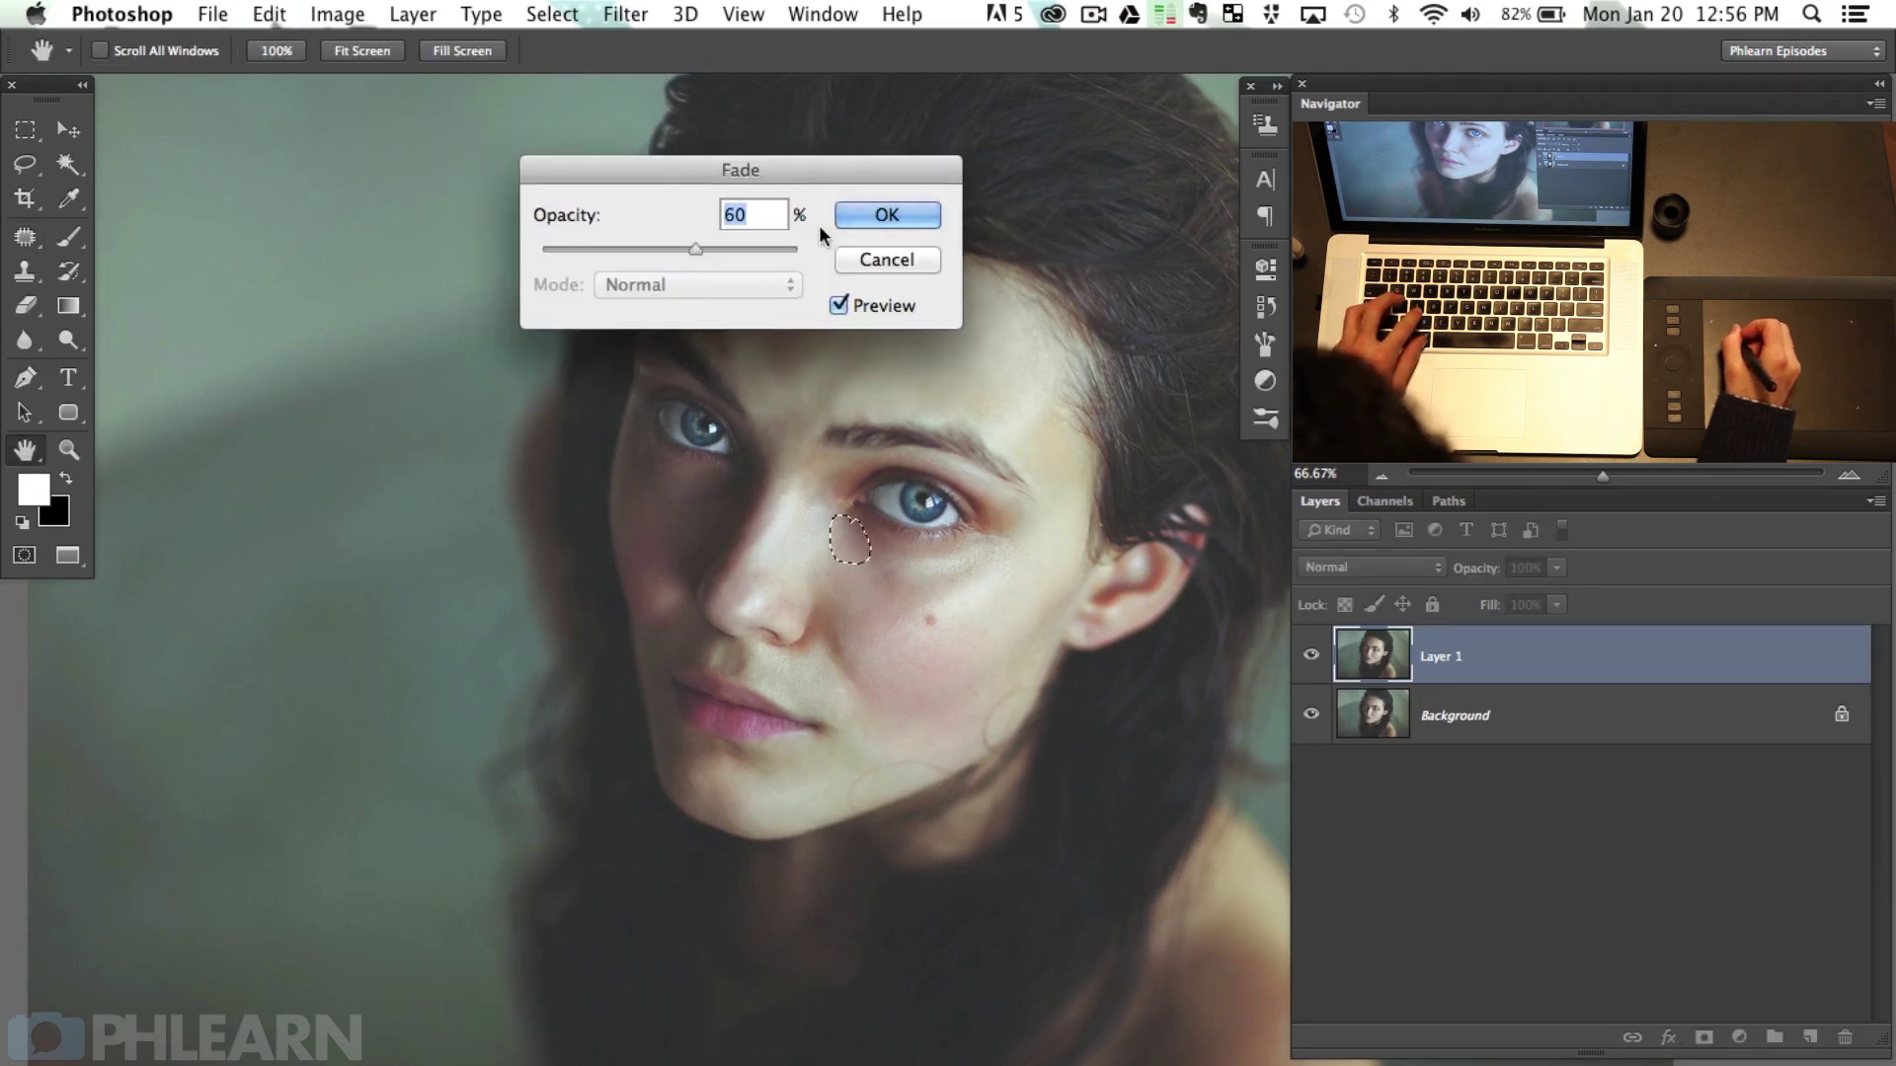
left_click(874, 211)
key("super+d")
Step: Patch two more under-eye spots with lower cheek skin, fading each to about 62%
left_click_drag(974, 640, 940, 630)
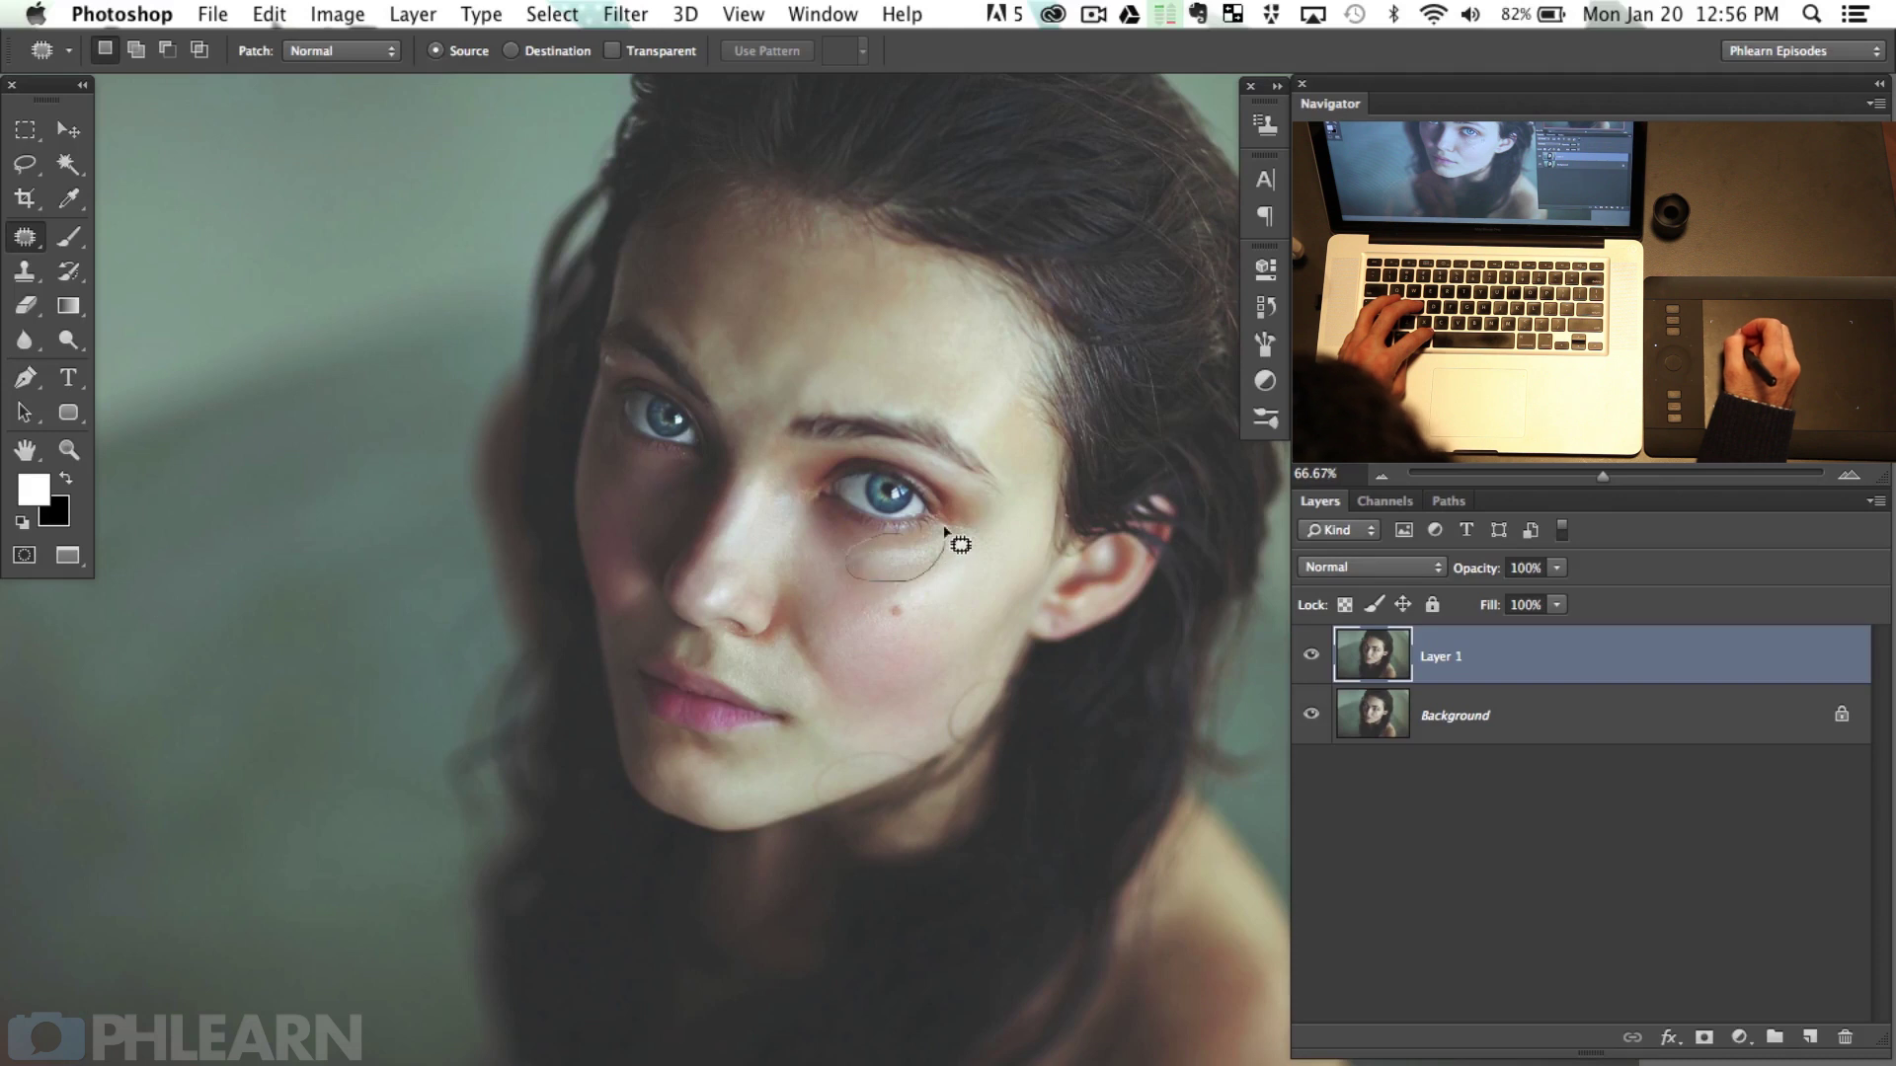
left_click_drag(945, 537, 944, 535)
left_click_drag(899, 650, 898, 650)
key("shift+super+f")
left_click(701, 251)
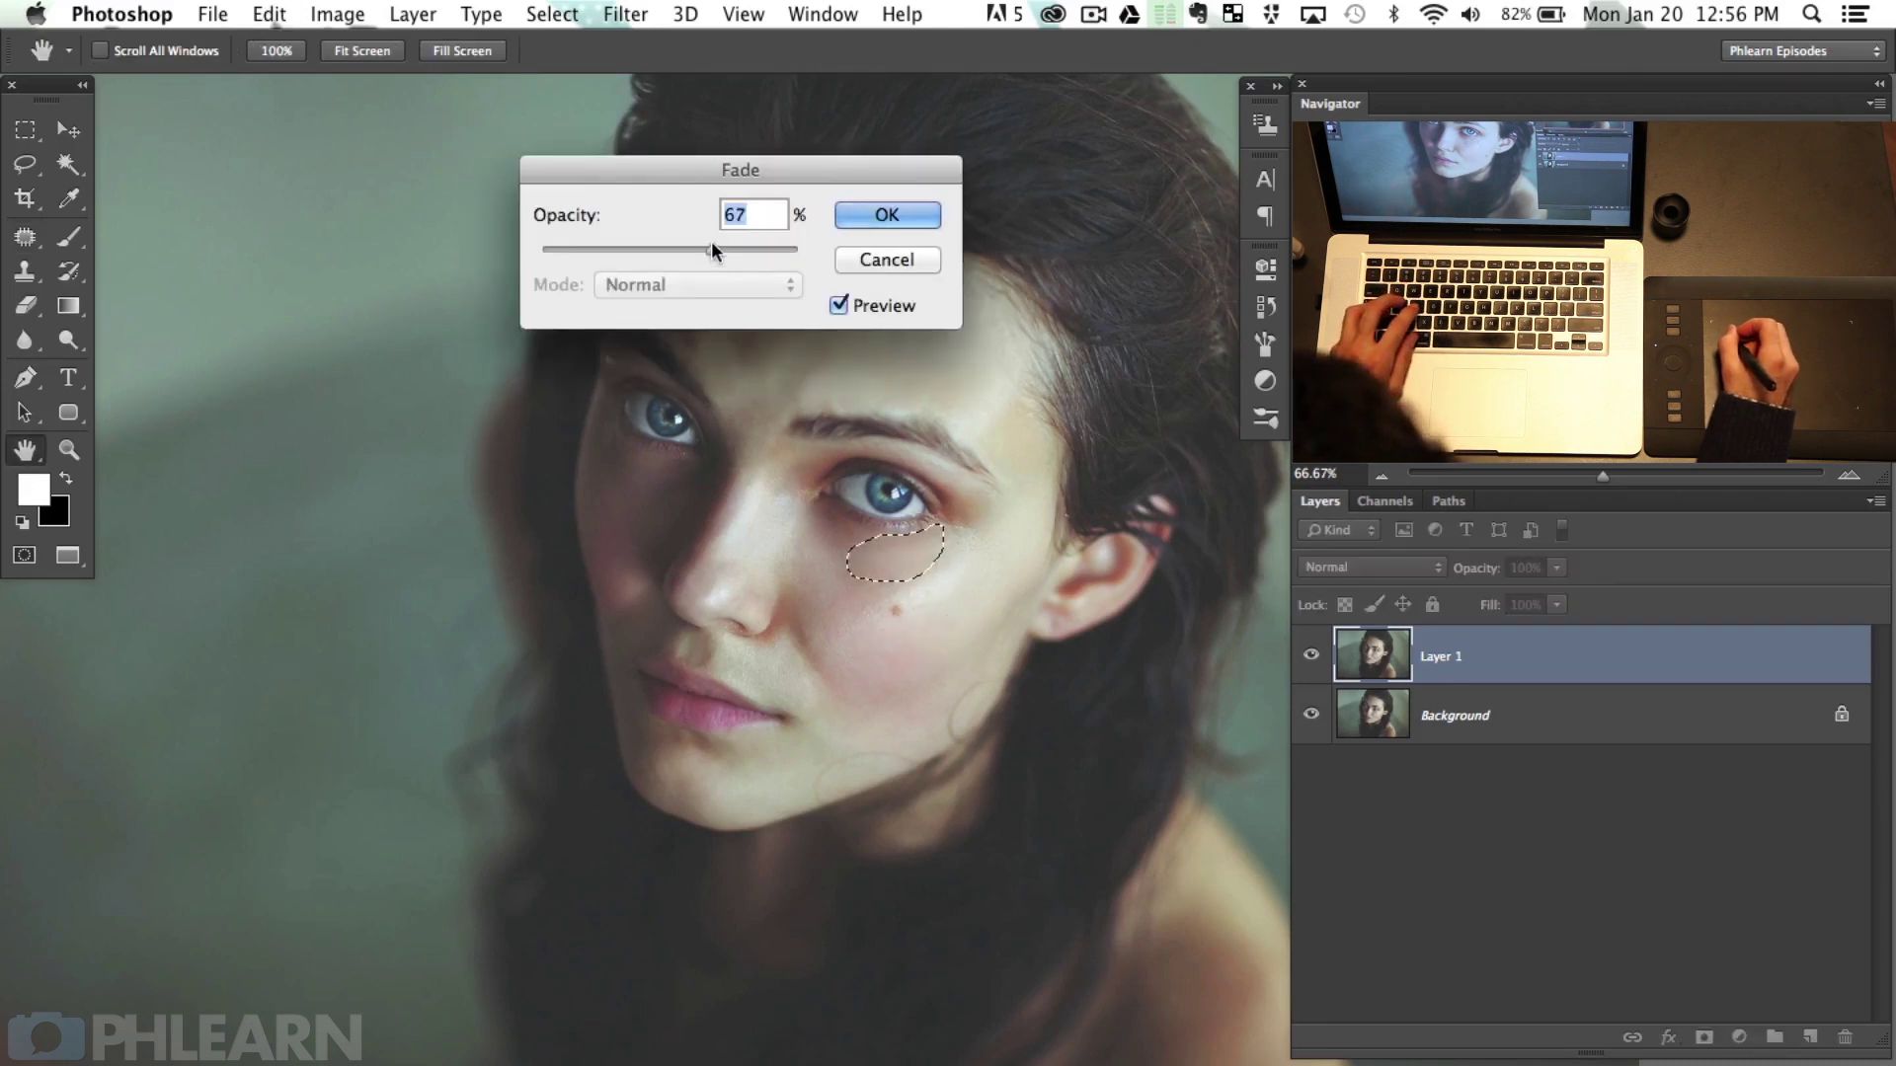
left_click(887, 215)
key("super+d")
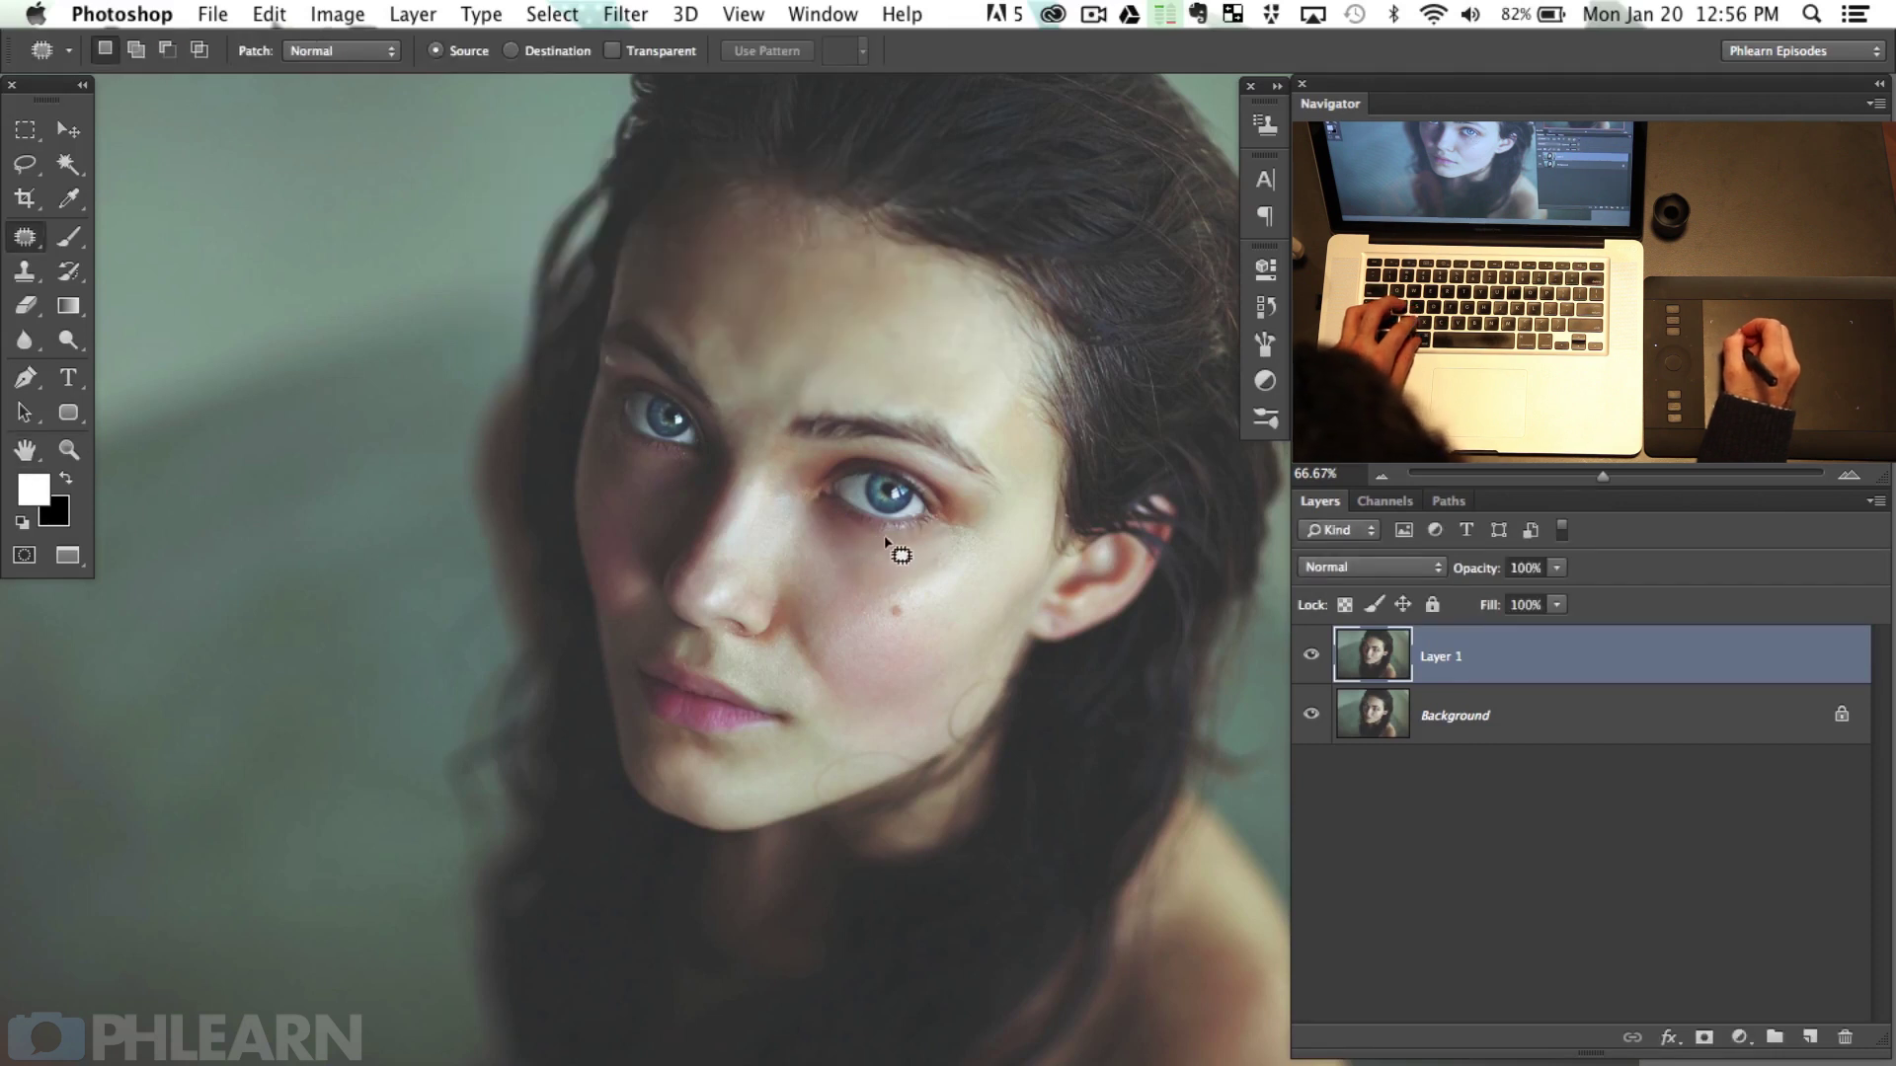
left_click_drag(862, 577, 847, 555)
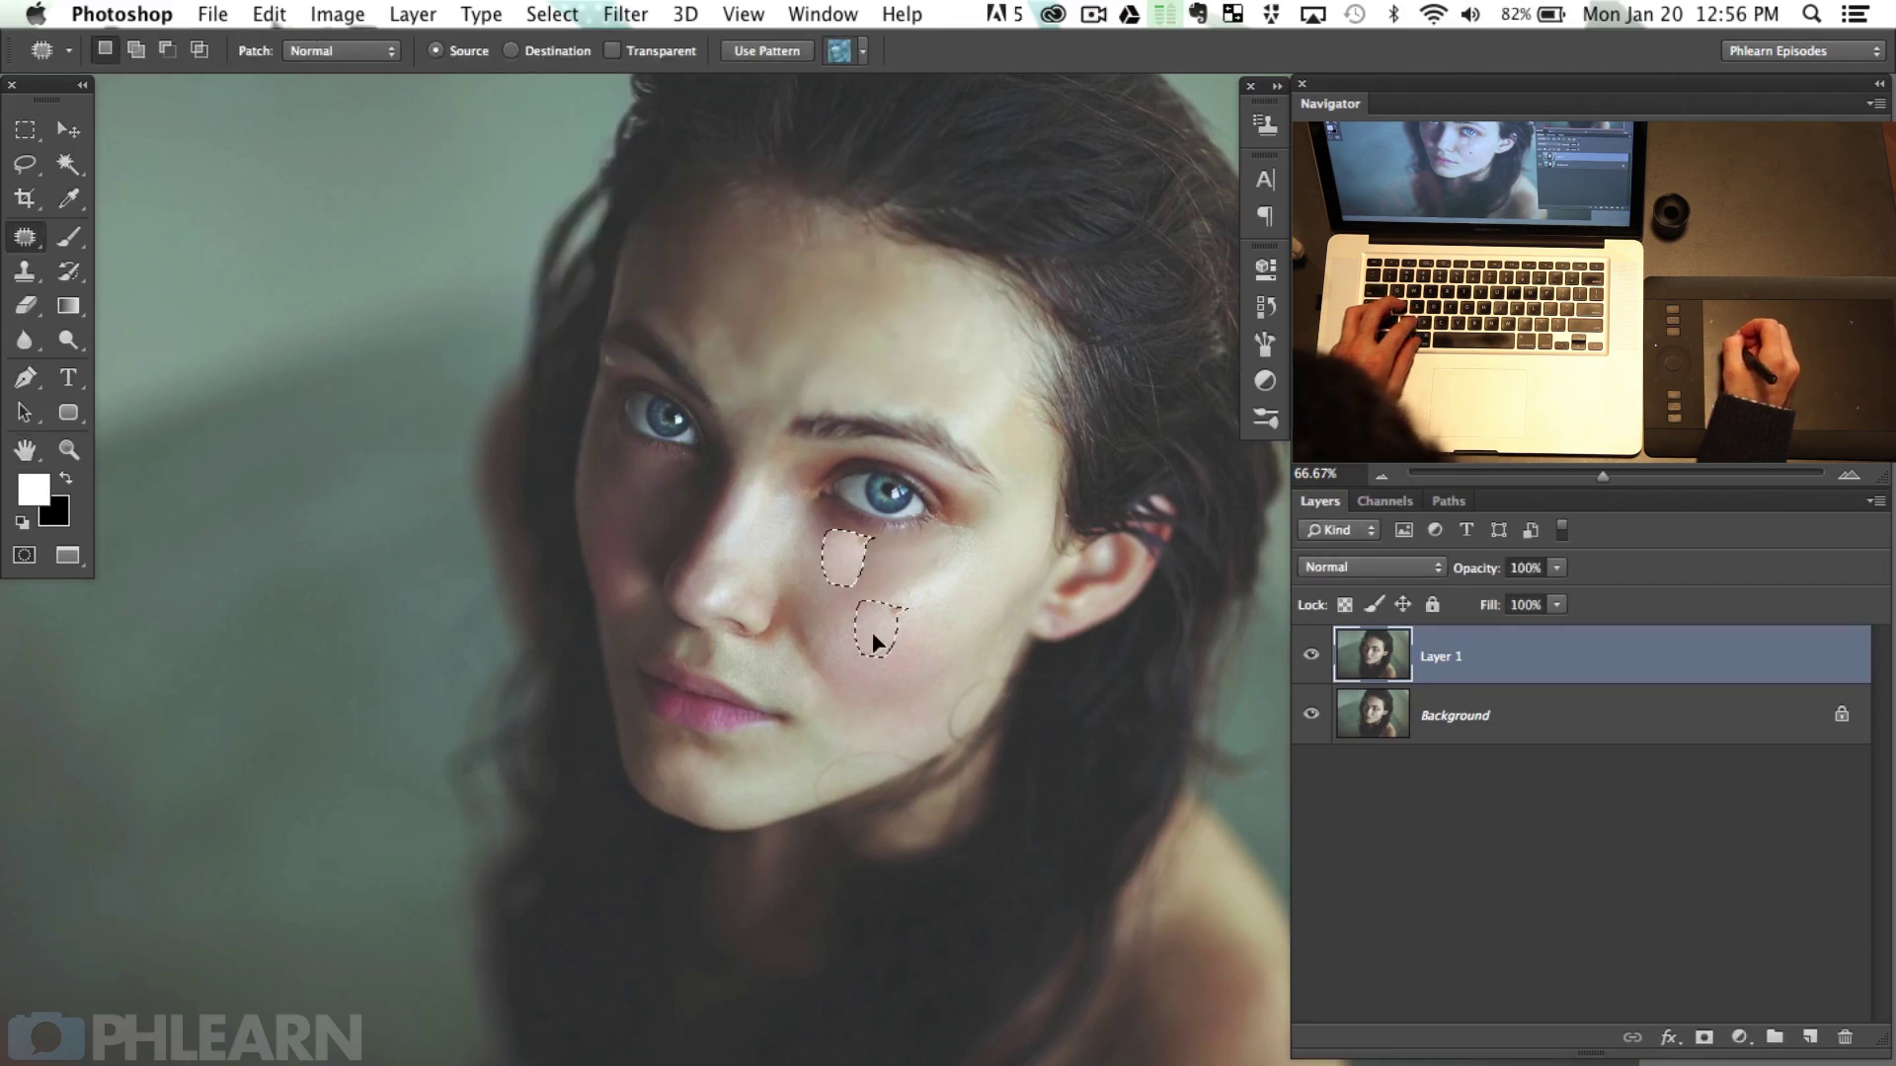
left_click_drag(854, 631, 898, 652)
key("super+shift+f")
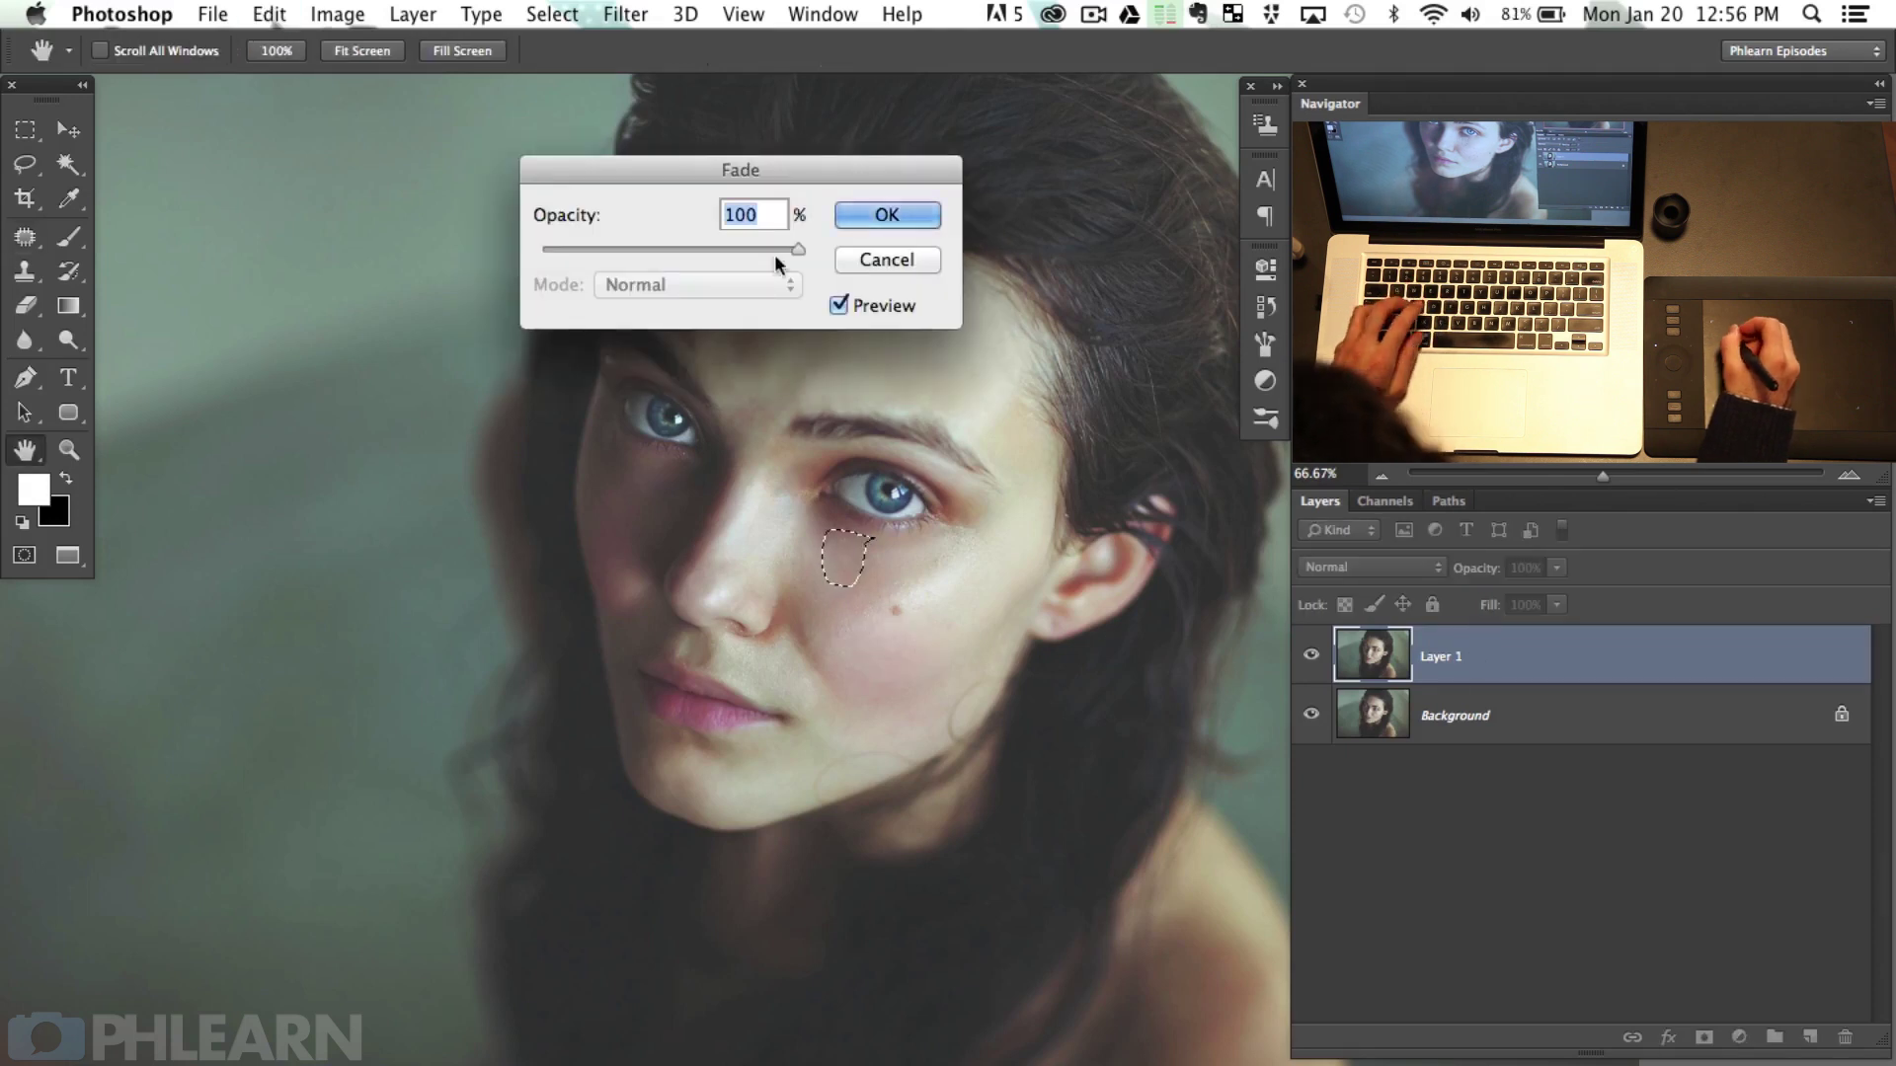
left_click_drag(711, 250, 697, 252)
left_click(888, 212)
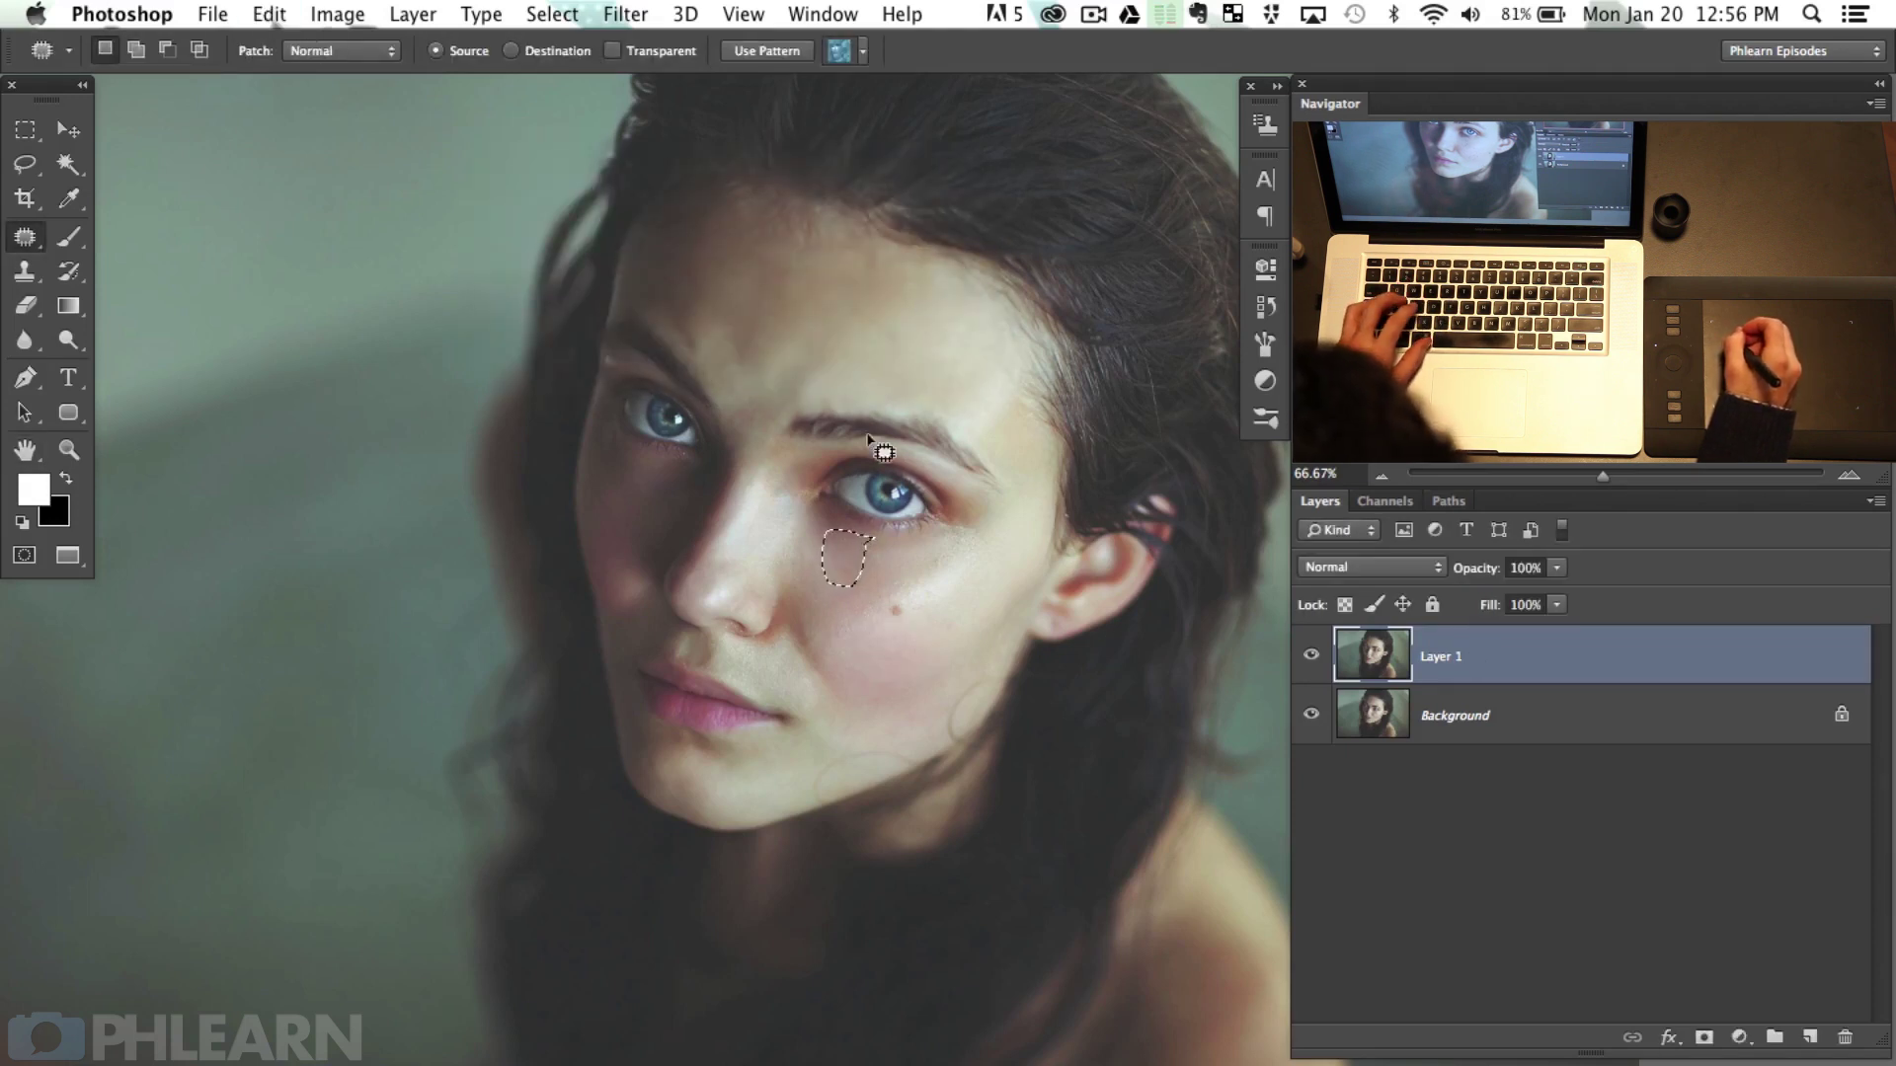
key("super+d")
Step: Patch the line beside the nose with cheek skin and fade it to 63%
mouse_move(812, 481)
left_mouse_down()
mouse_move(783, 491)
mouse_move(766, 558)
mouse_move(770, 519)
left_mouse_up()
left_click_drag(785, 489, 889, 538)
key("shift+super+f")
type("63")
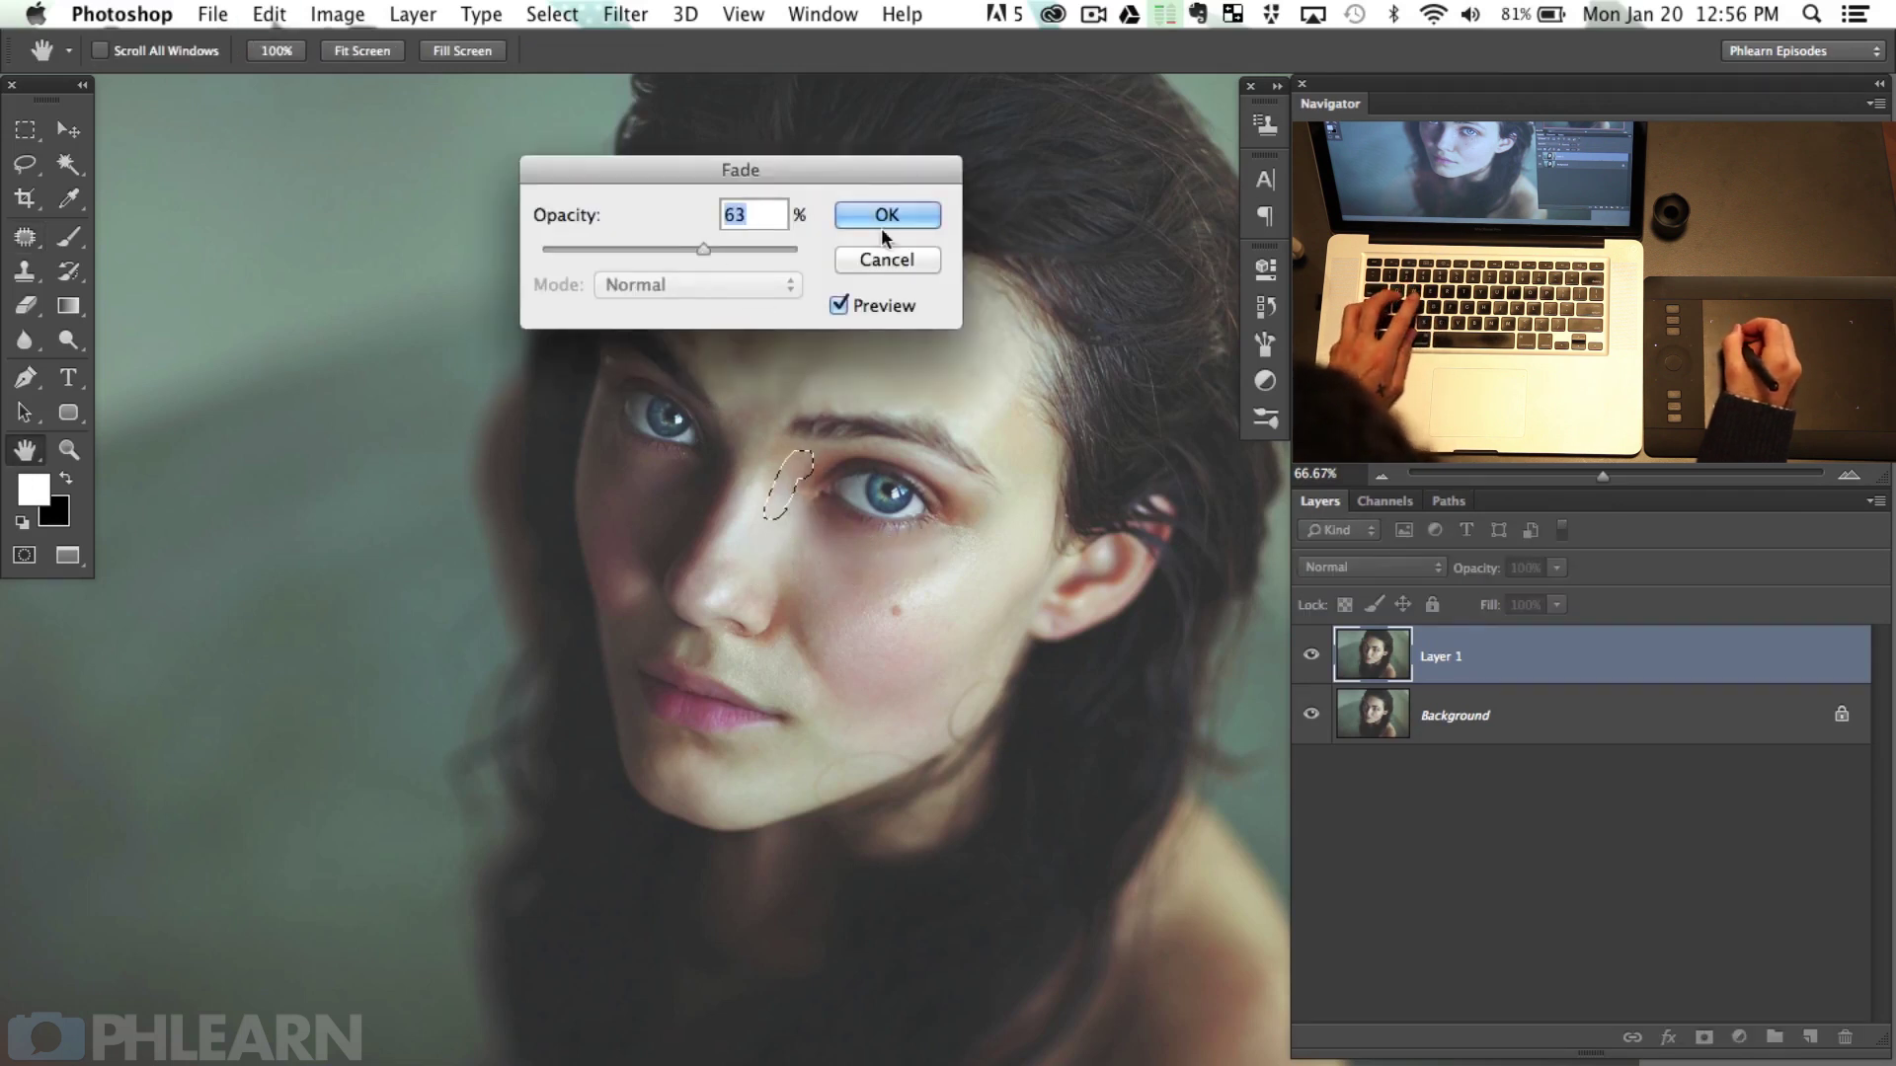
left_click(886, 216)
key("super+d")
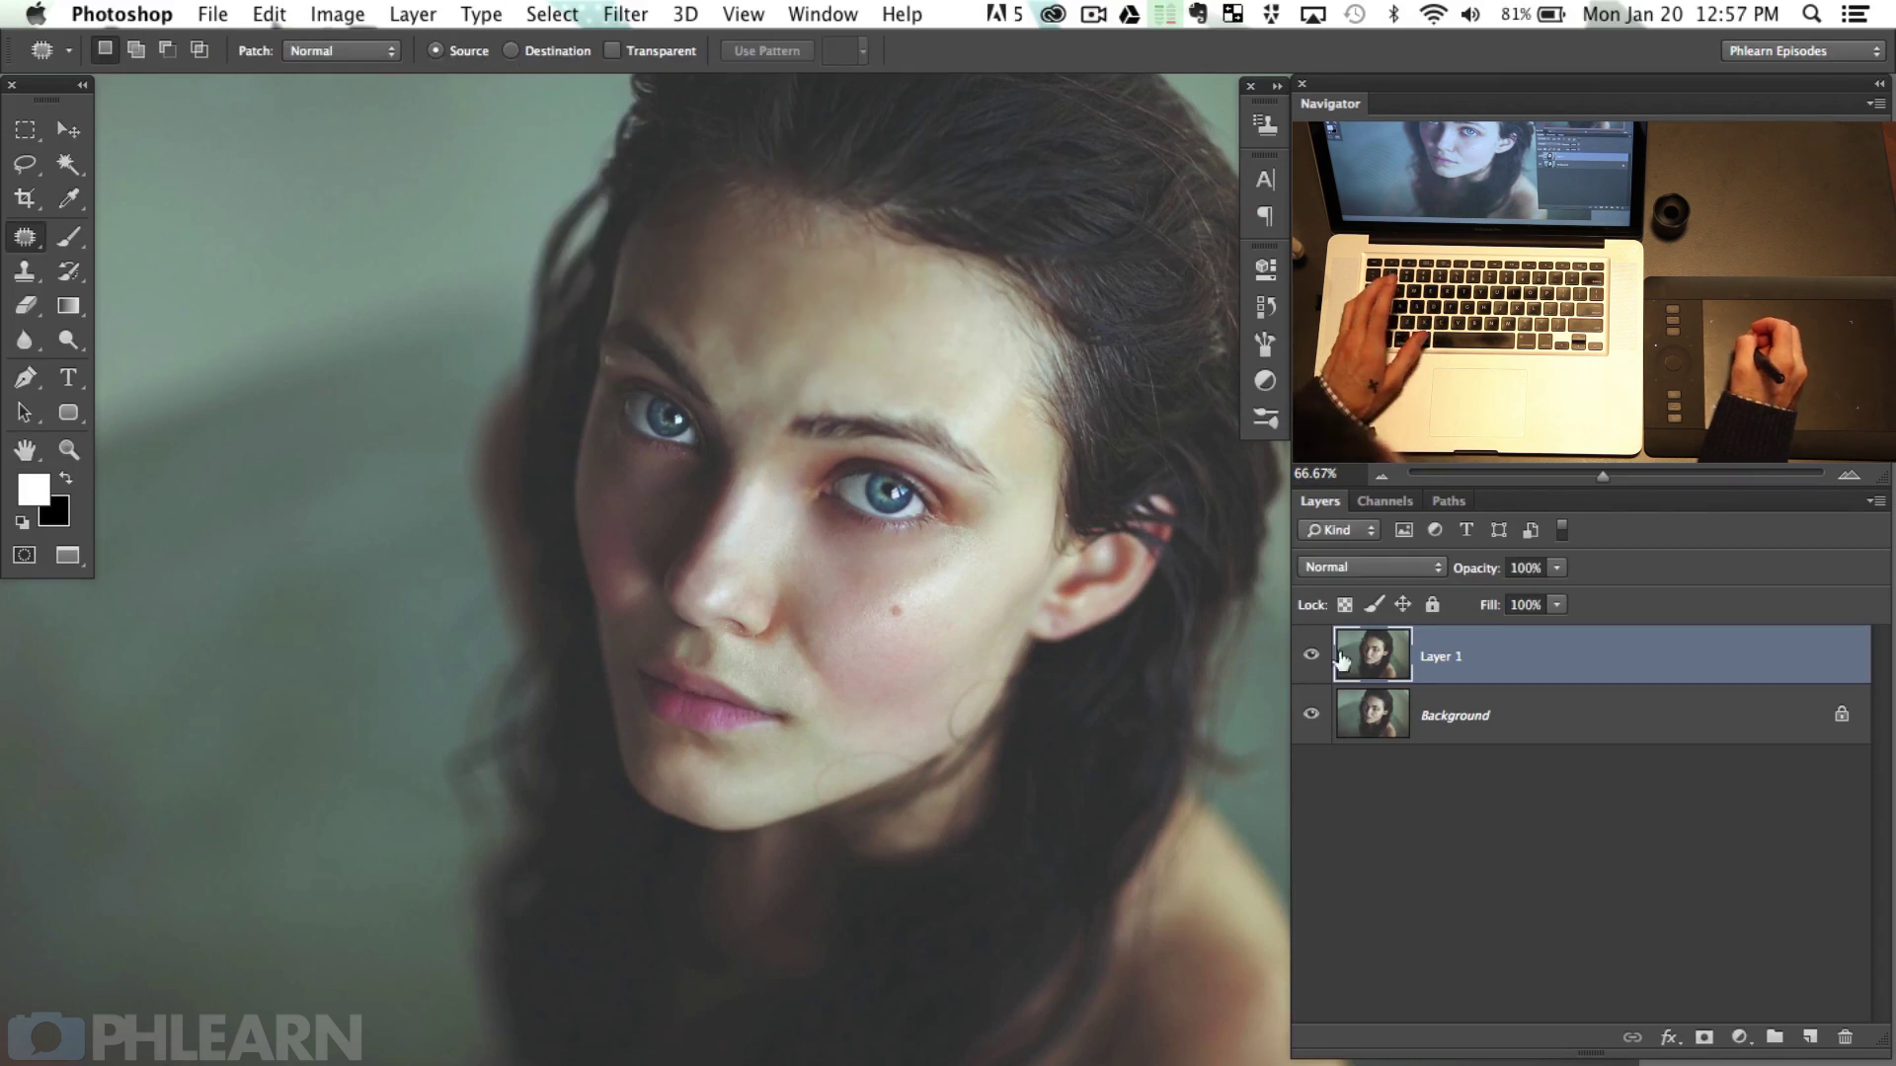
Step: Toggle Layer 1 to compare with the original, then zoom out to 66.67% and centre the face
left_click(1308, 656)
left_click(1306, 656)
left_click(1303, 656)
left_click(1303, 655)
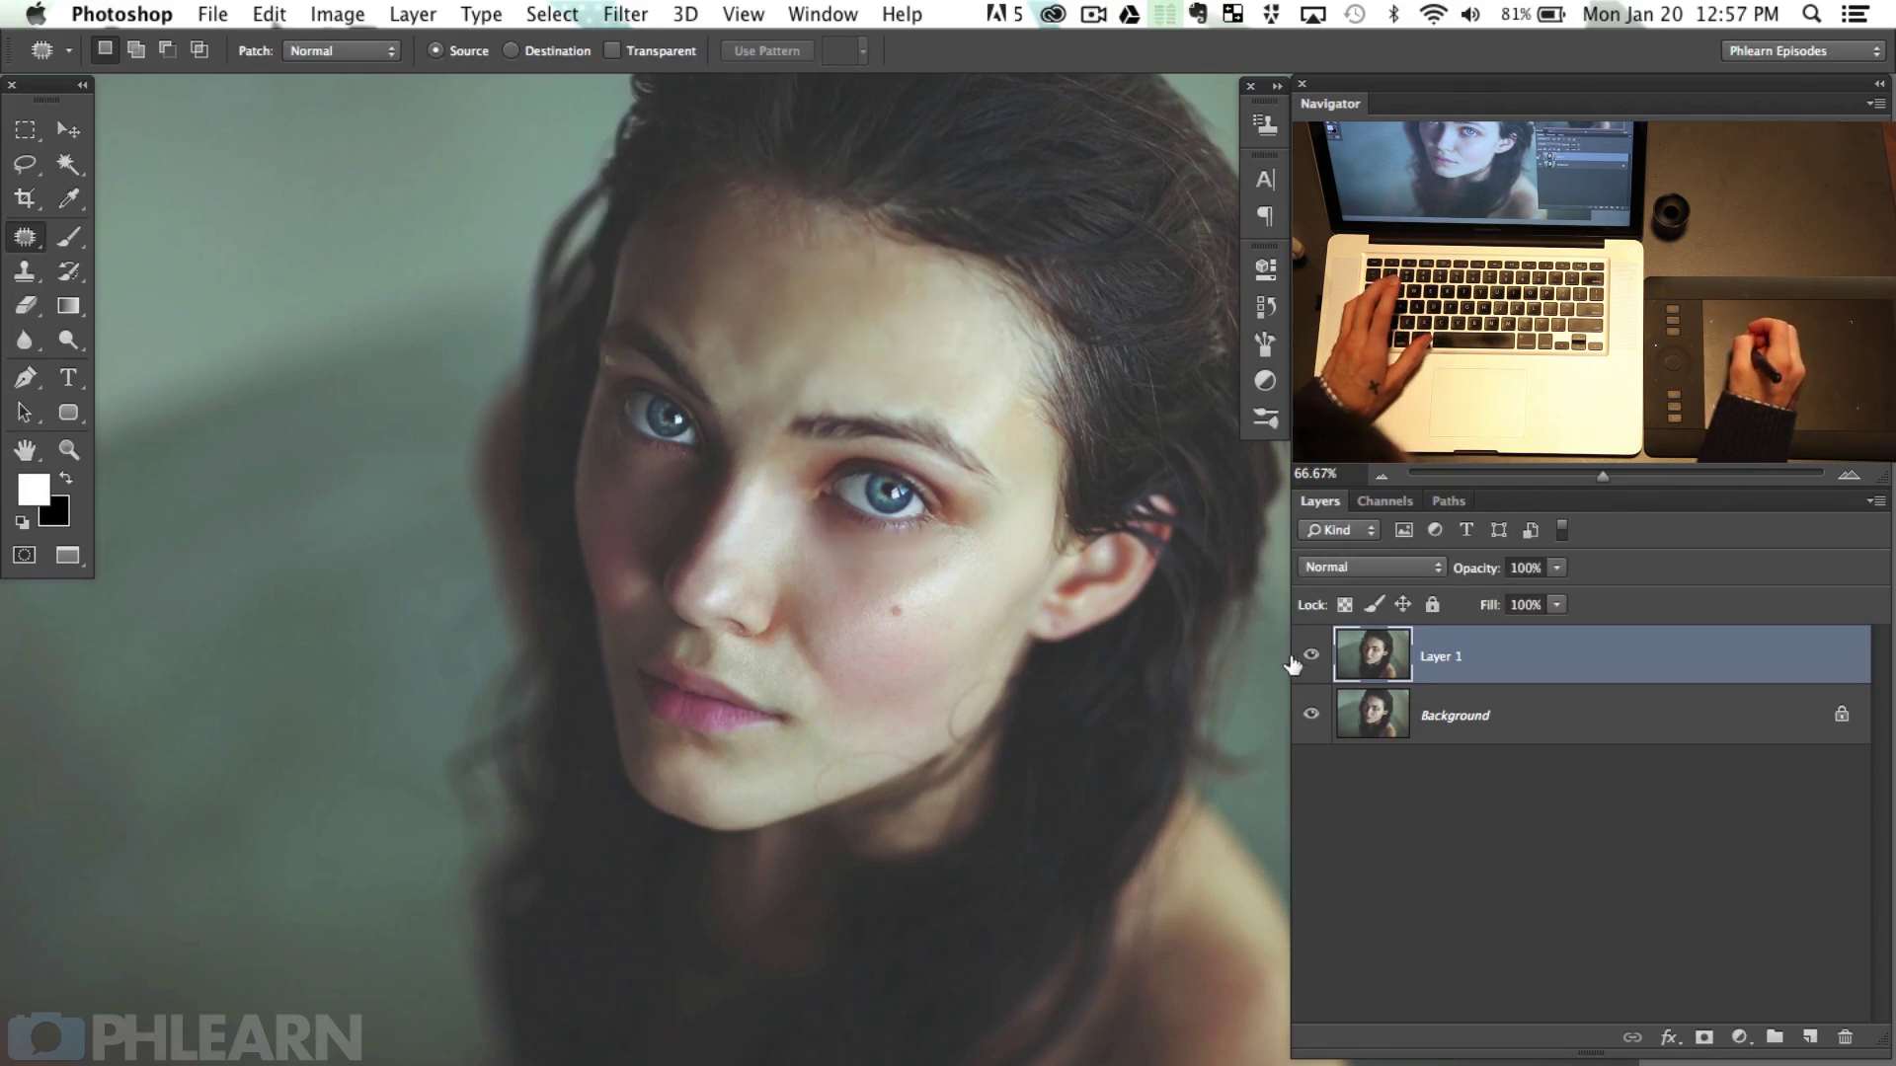
left_click(1305, 656)
left_click(1306, 656)
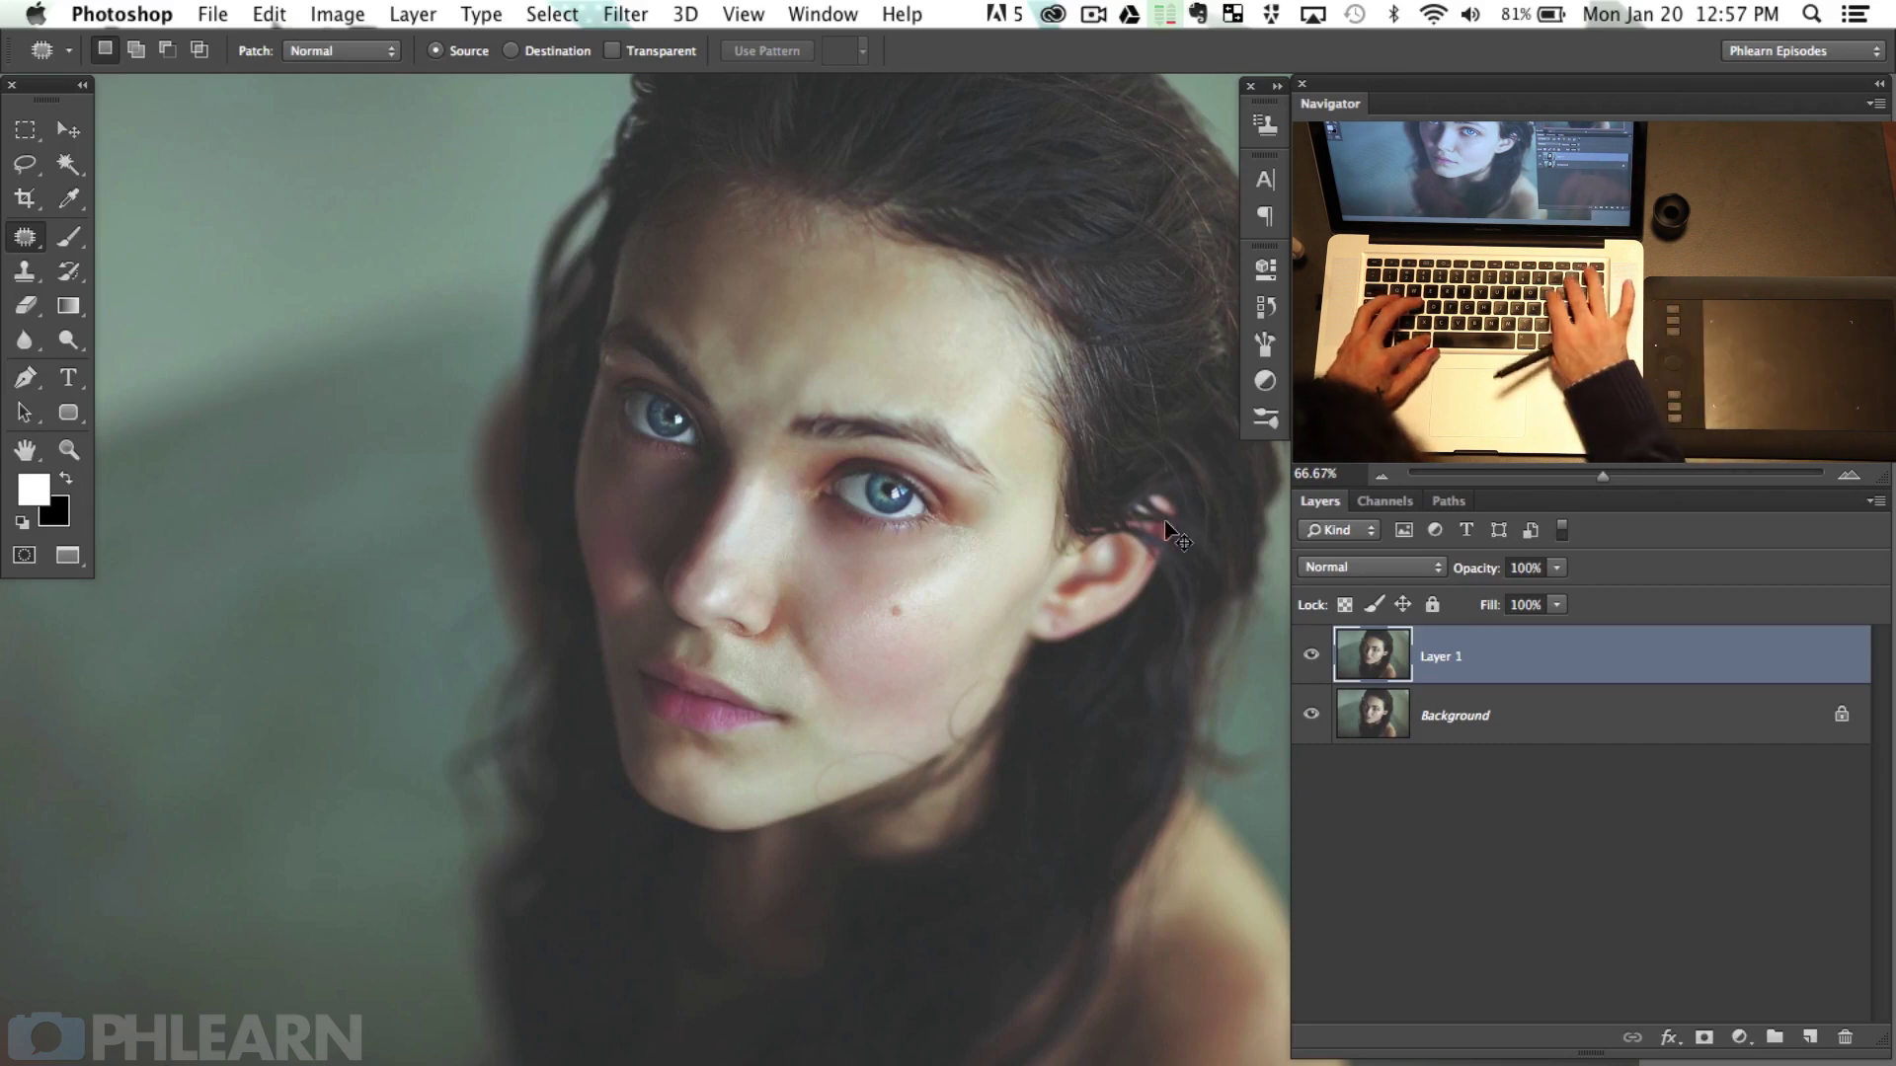
key("super+equal")
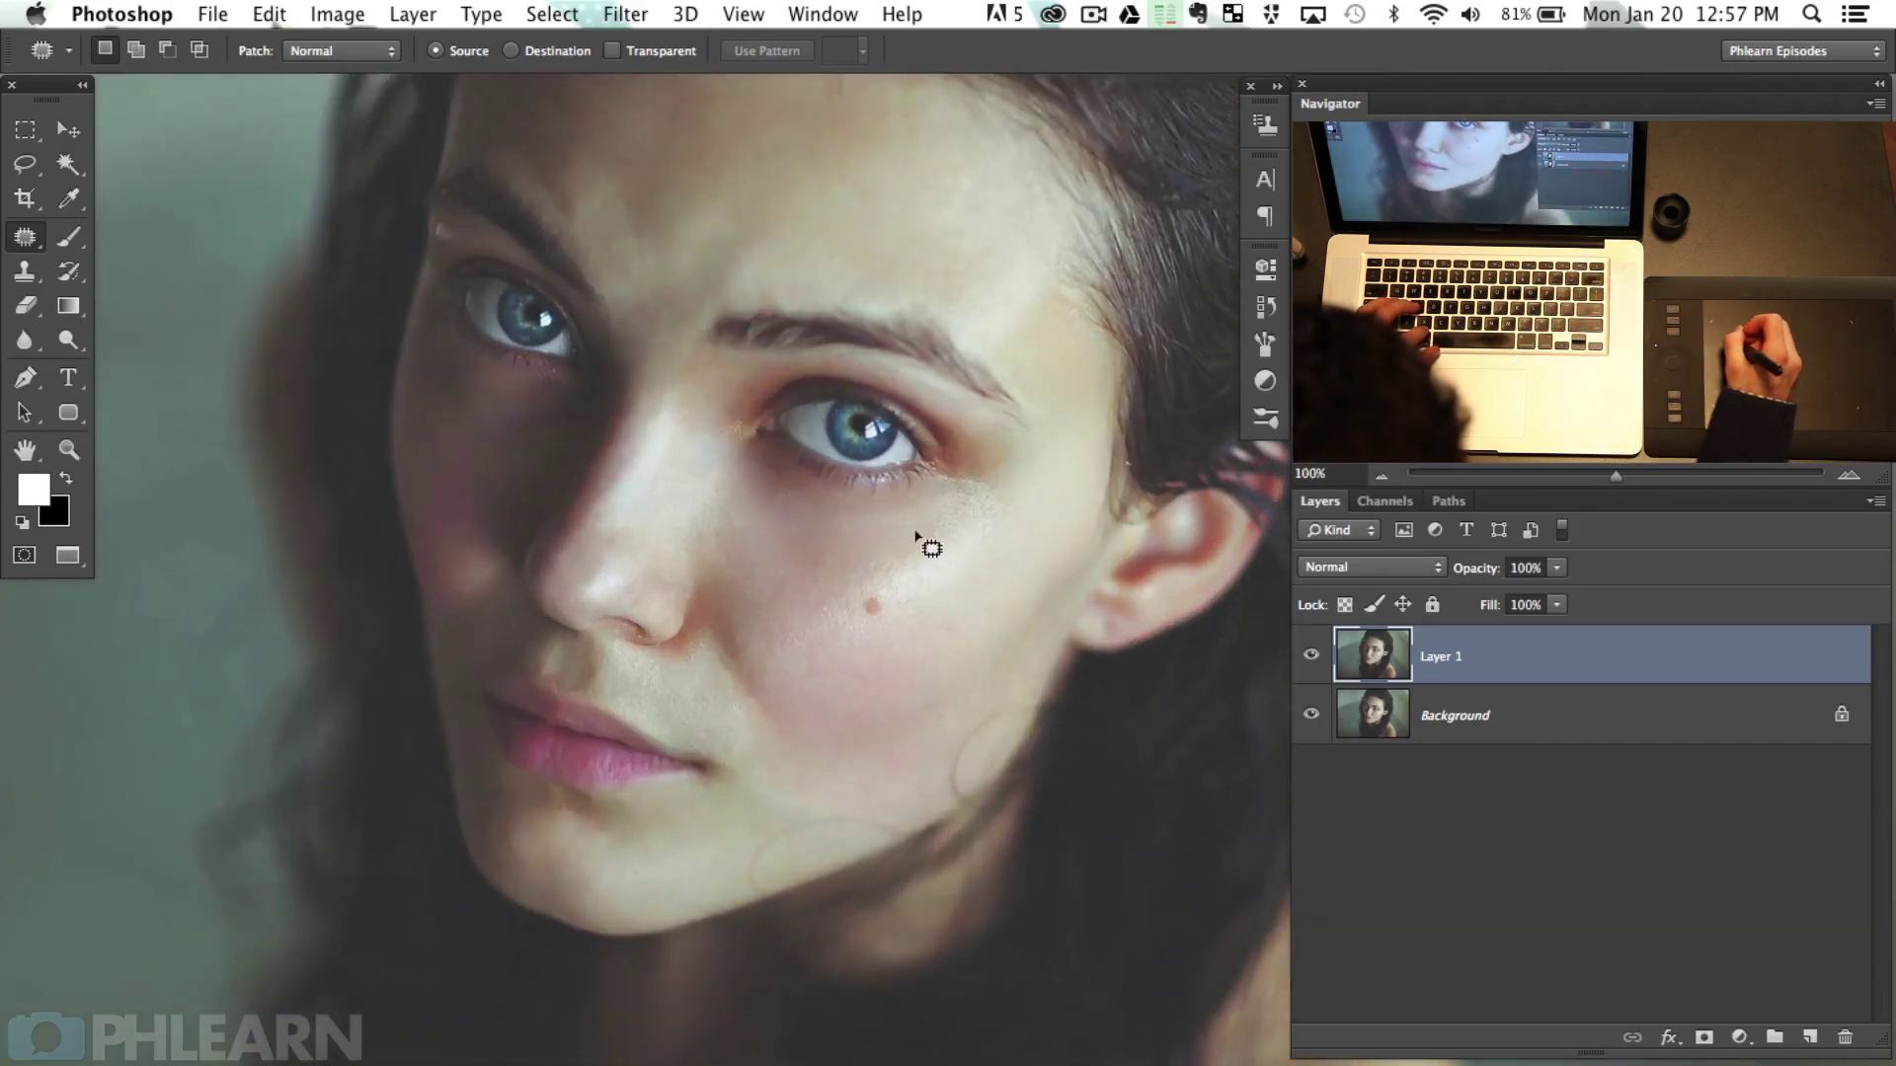
key("super+minus")
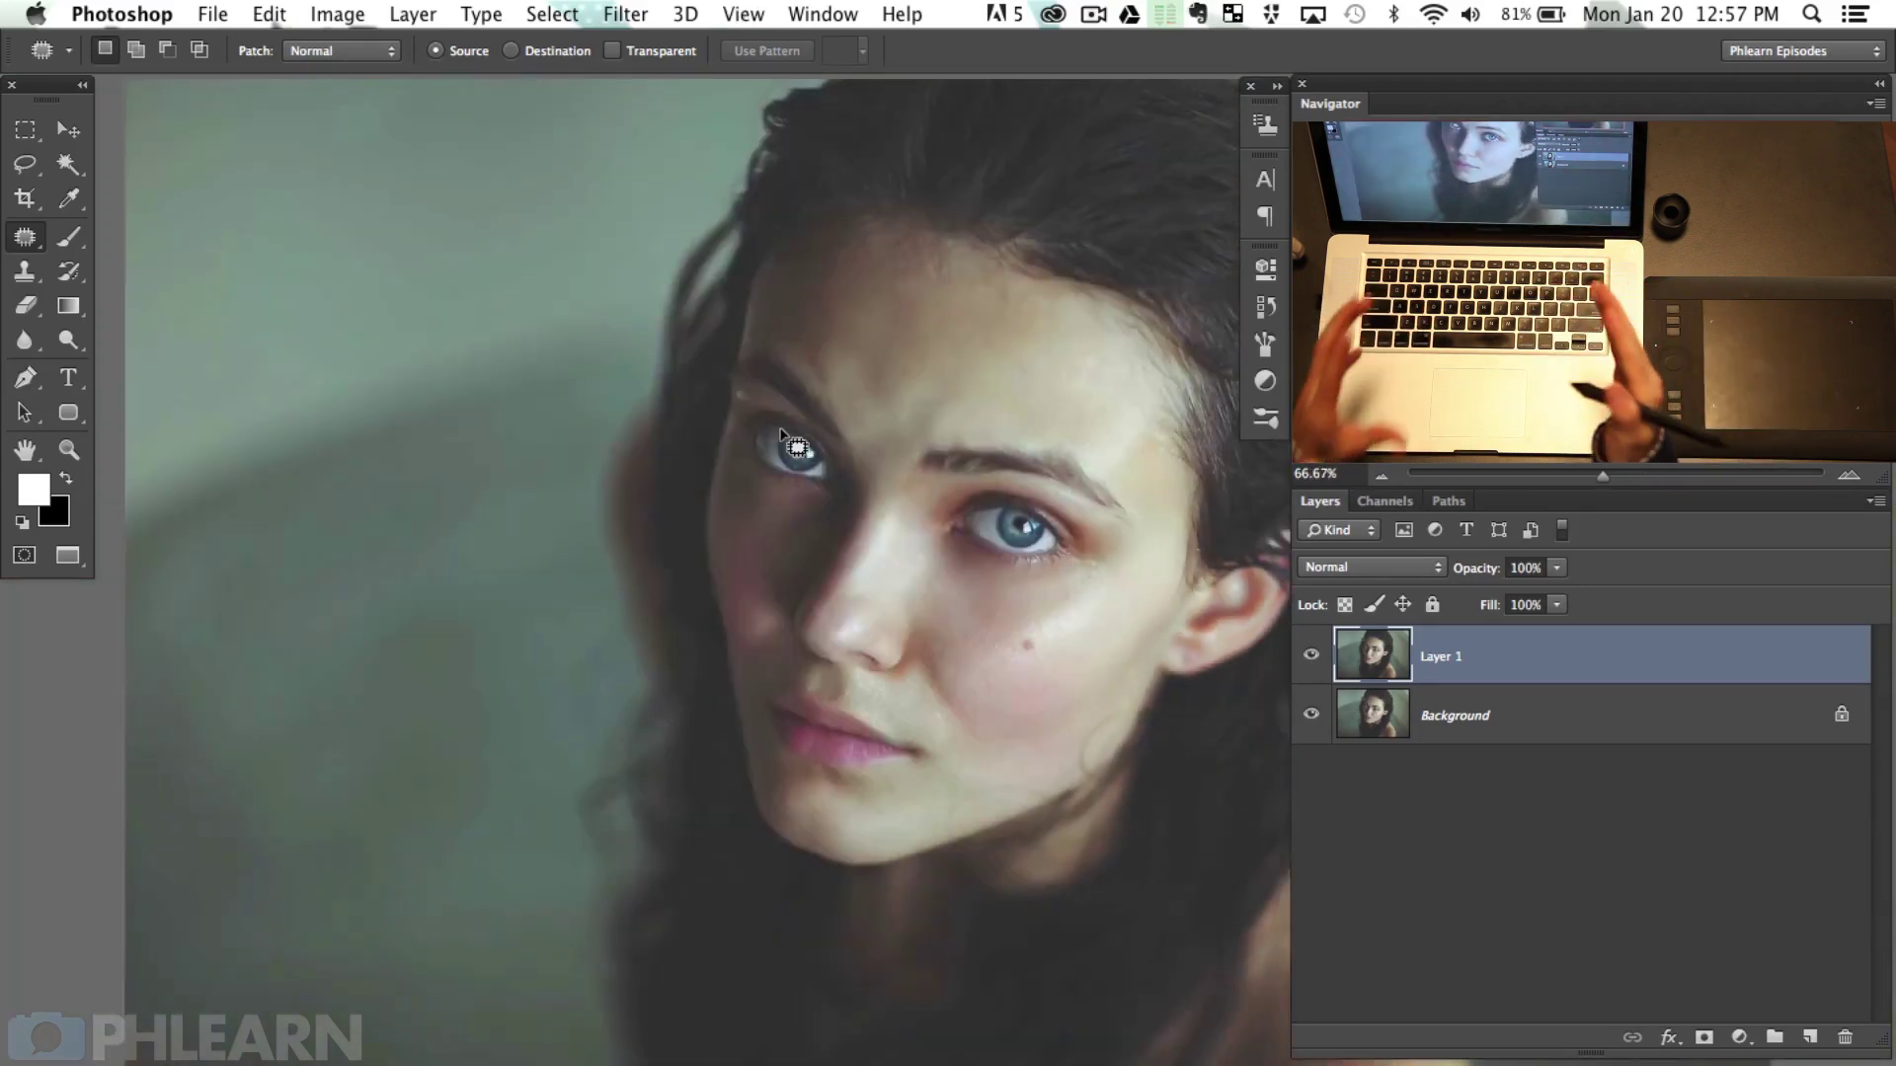
left_click_drag(919, 657, 778, 601)
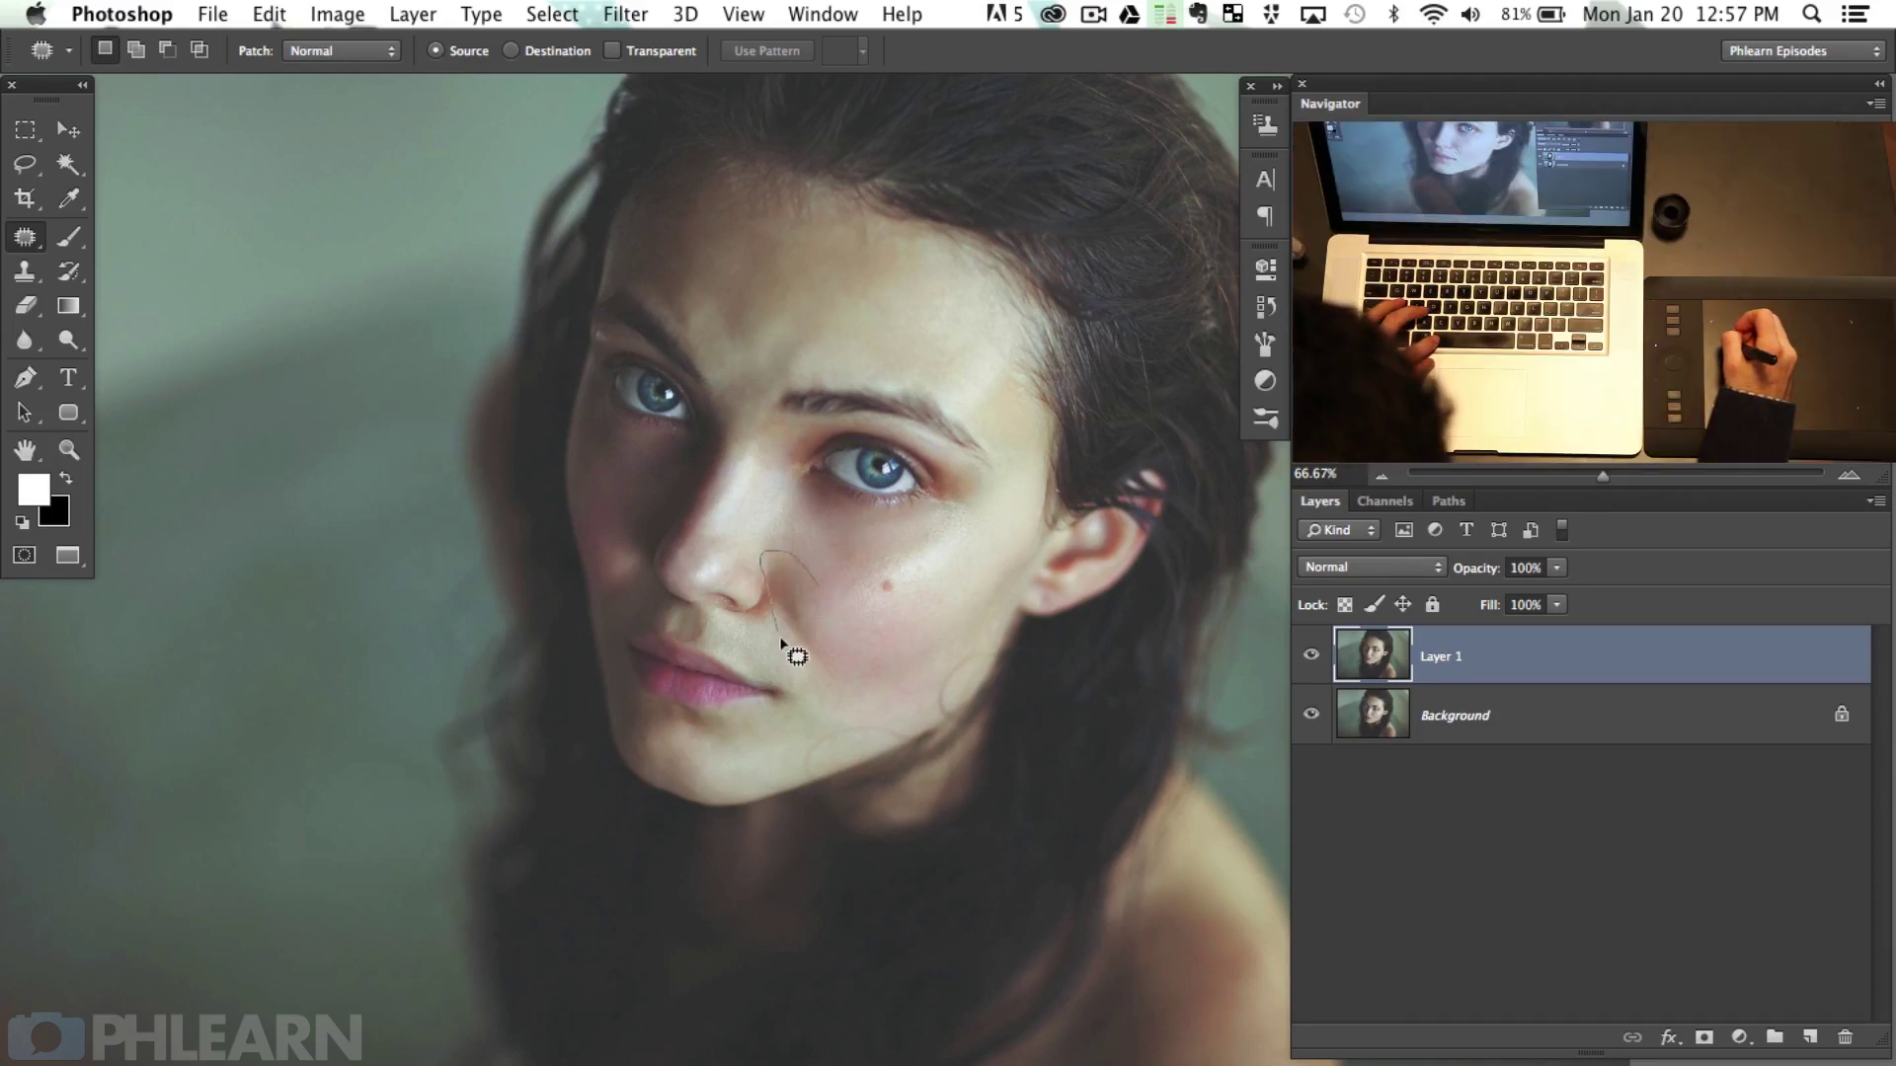
Step: Patch the cheek blemishes beside the nose and fade the repair to 61%
mouse_move(816, 585)
left_mouse_down()
mouse_move(906, 605)
mouse_move(845, 583)
left_mouse_up()
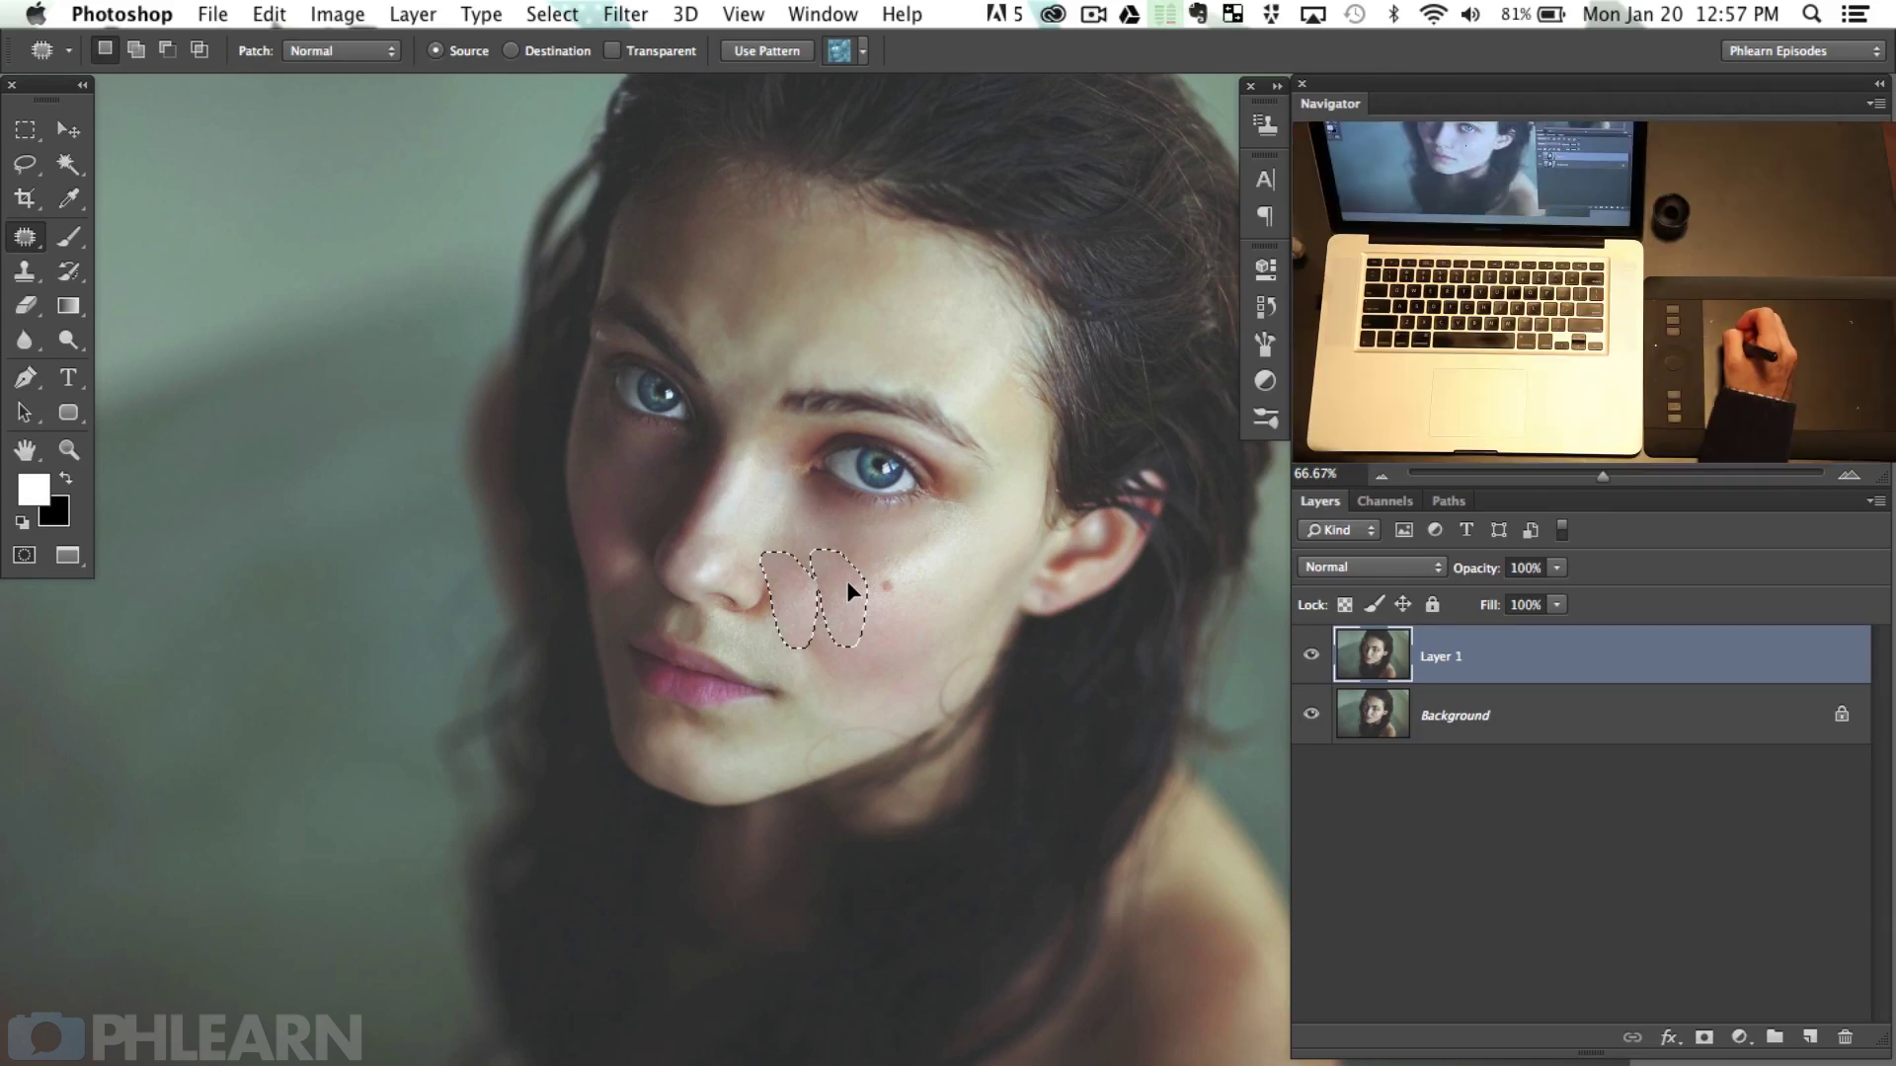
key("super+z")
key("super+shift+f")
left_click_drag(691, 246, 701, 247)
left_click(887, 216)
key("super+d")
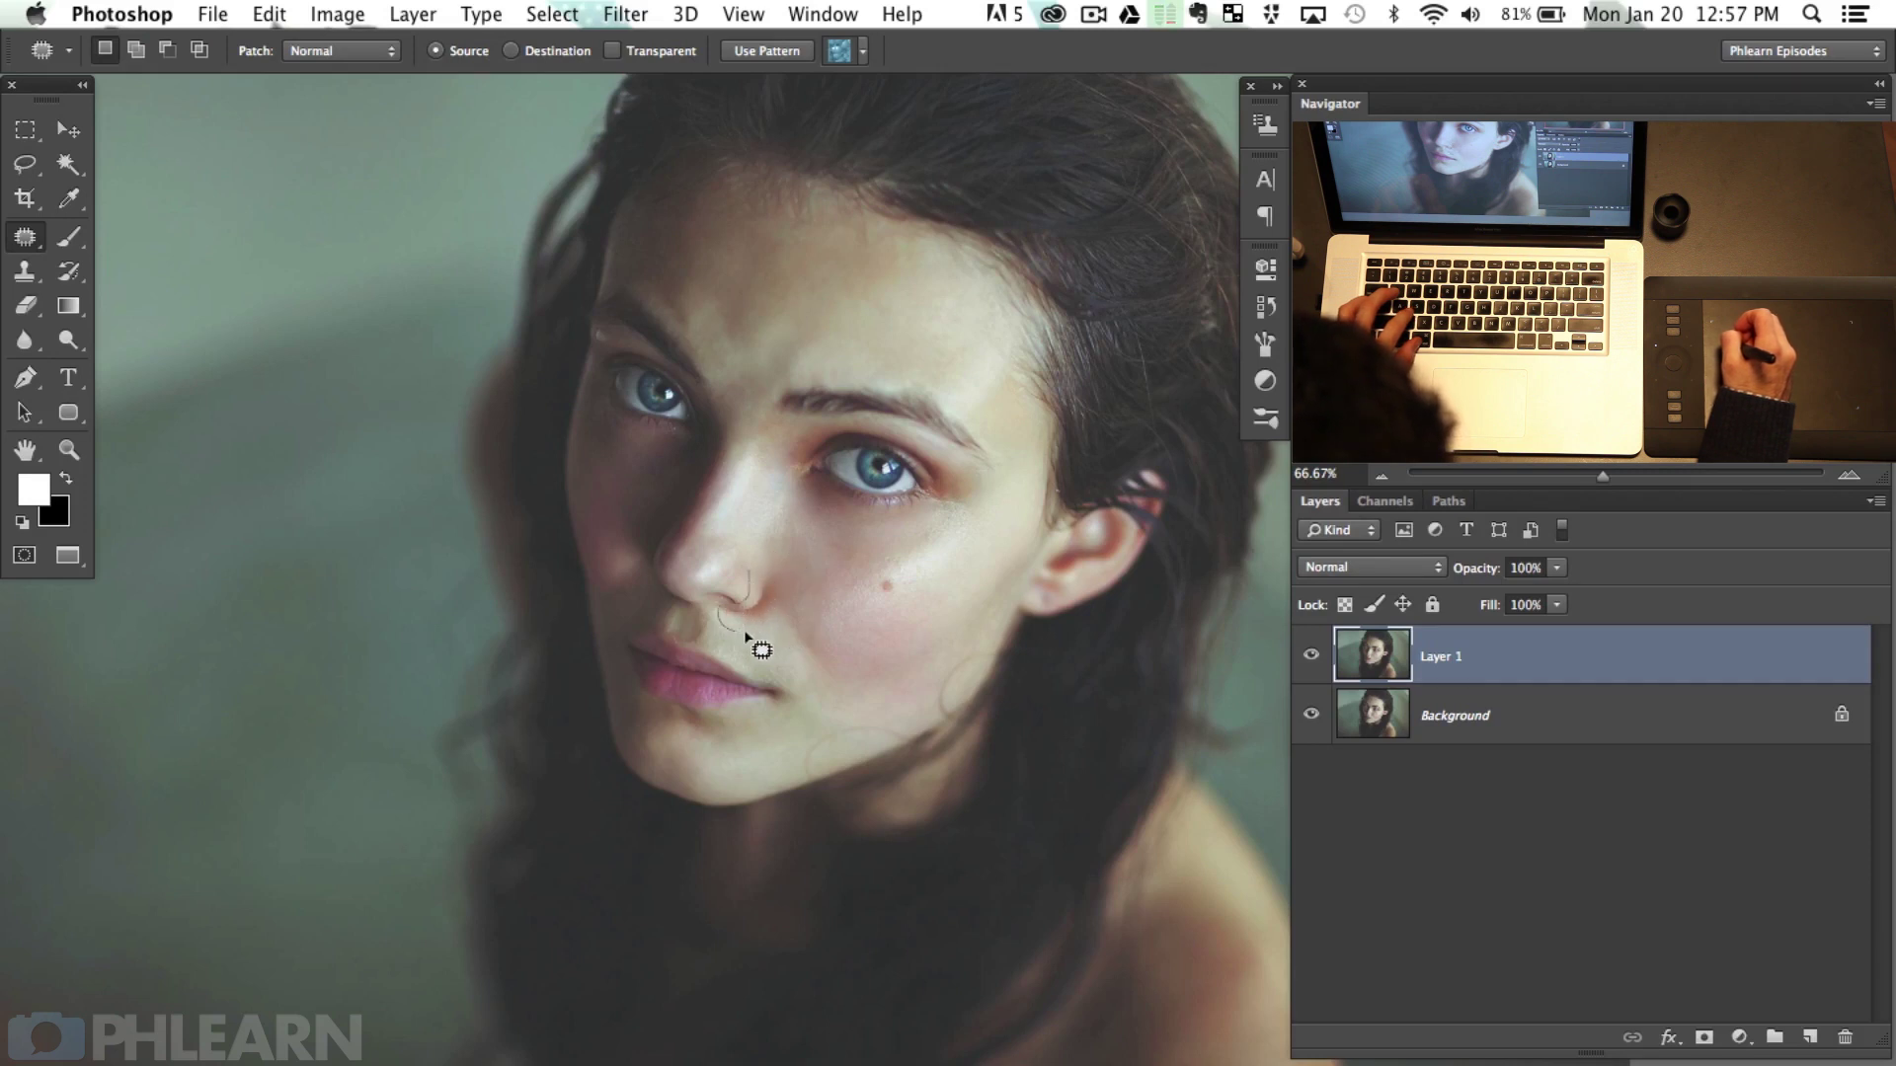
Step: Patch the area beside the nose faded to 57%, then patch another nose-side spot
left_click_drag(802, 553, 806, 548)
key("super+shift+f")
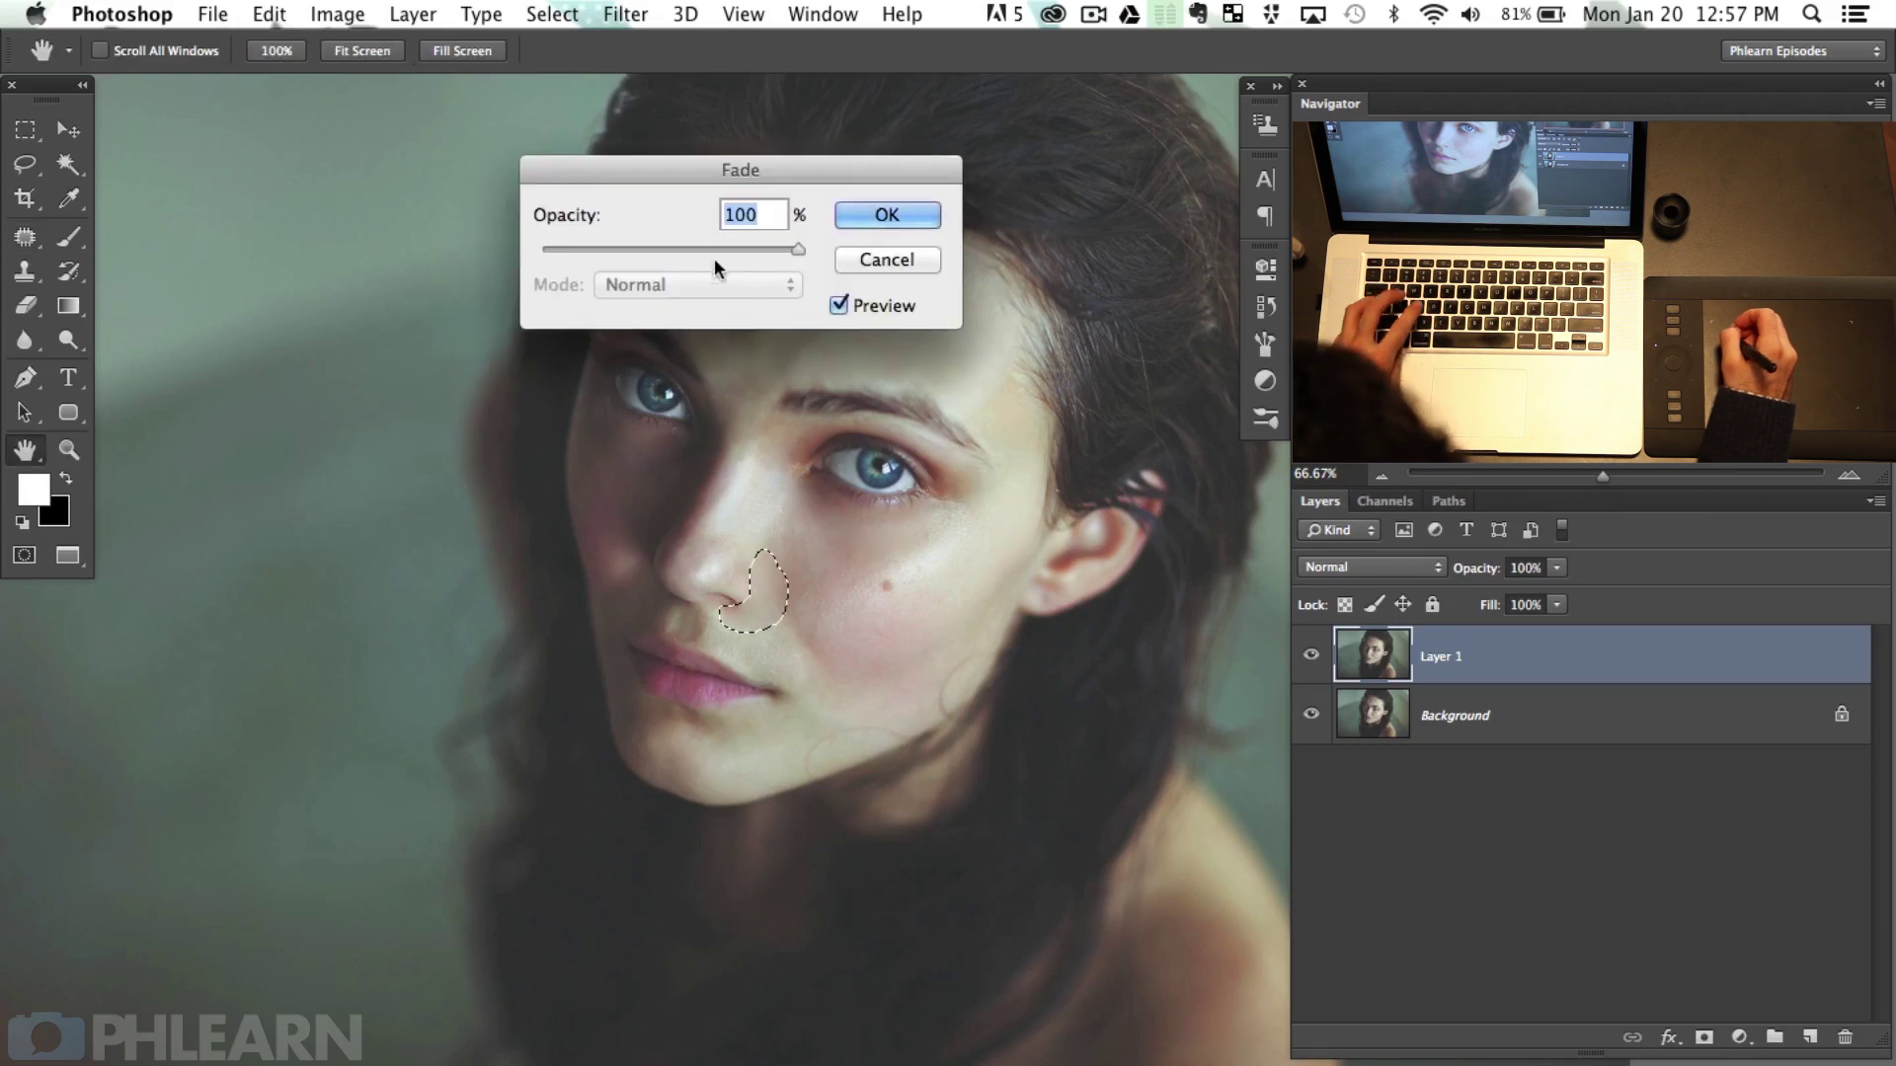
left_click(690, 248)
left_click(887, 215)
key("super+d")
mouse_move(805, 520)
left_mouse_down()
mouse_move(822, 561)
mouse_move(837, 551)
left_mouse_up()
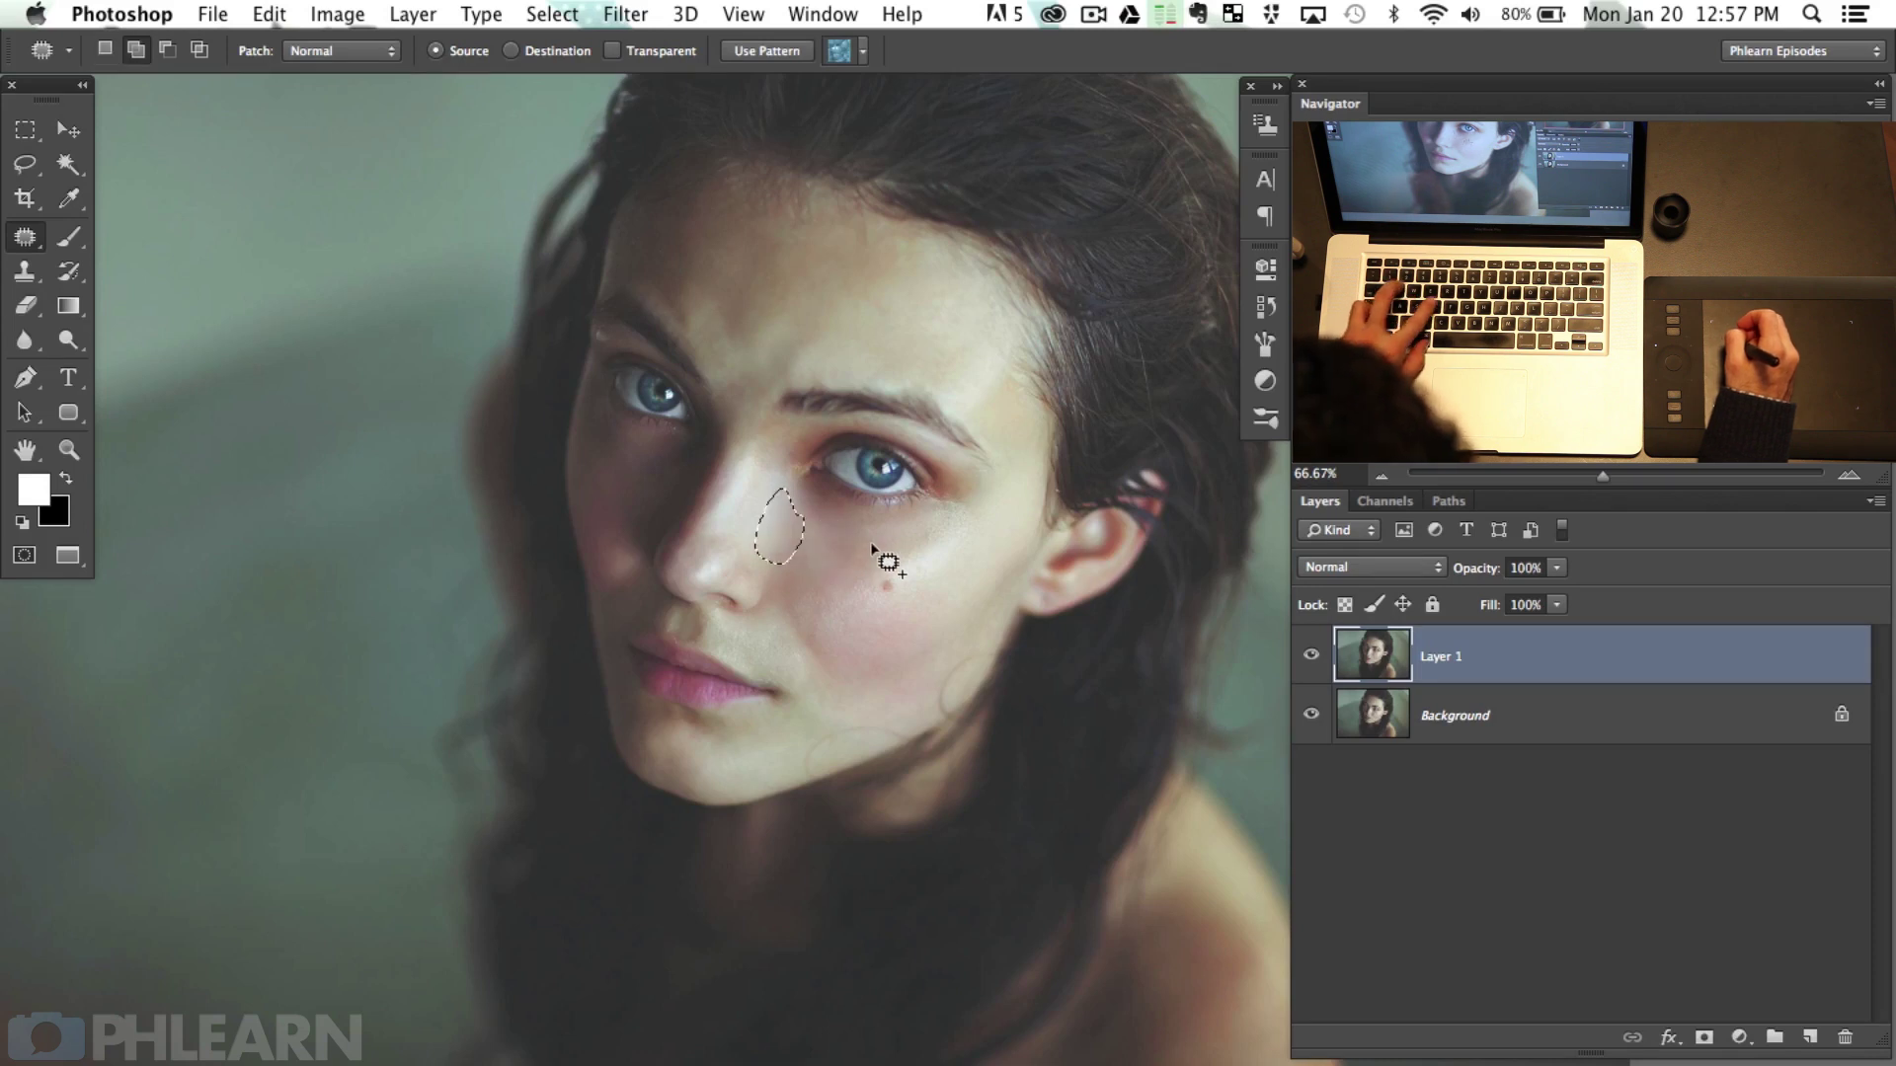
key("super+shift+f")
Step: Keep the nose-side repair at full strength and patch a forehead spot faded to 71%
left_click(881, 214)
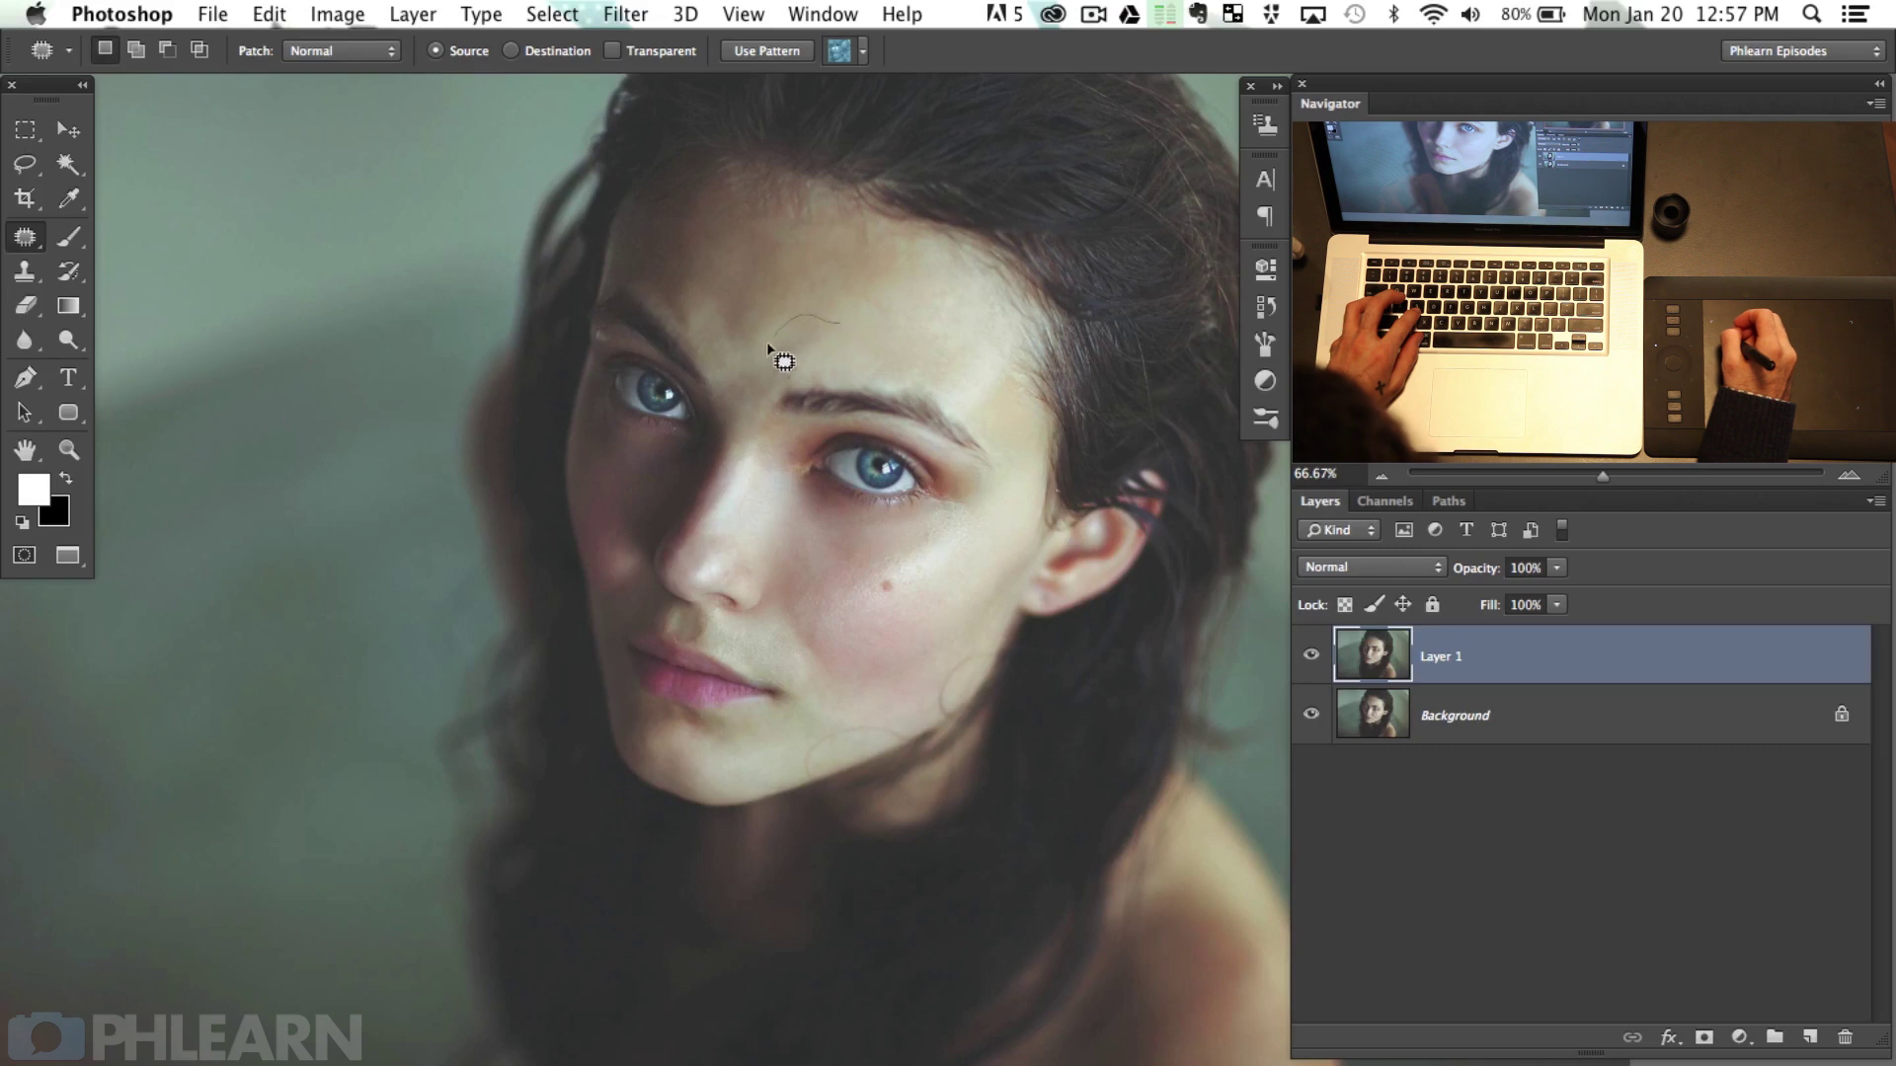
left_click_drag(845, 276, 907, 306)
key("super+shift+f")
left_click_drag(797, 249, 723, 252)
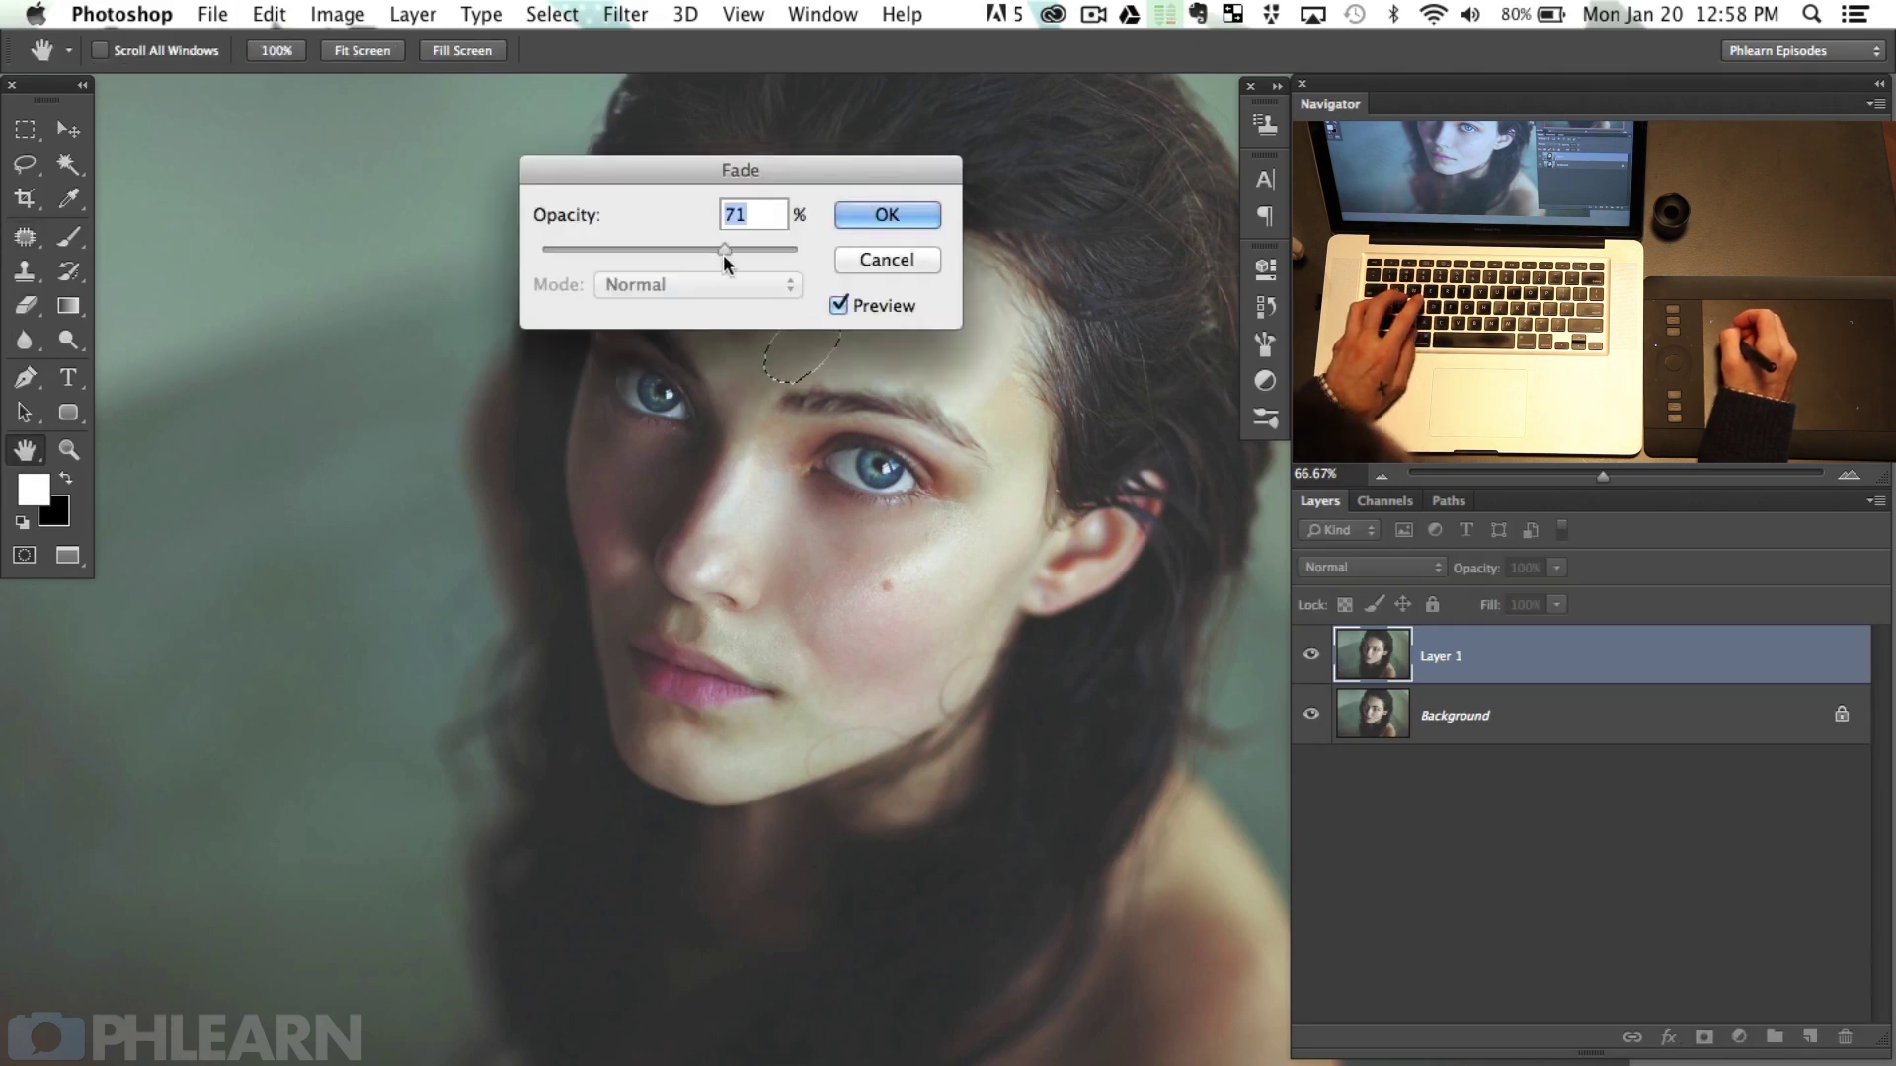
left_click(881, 211)
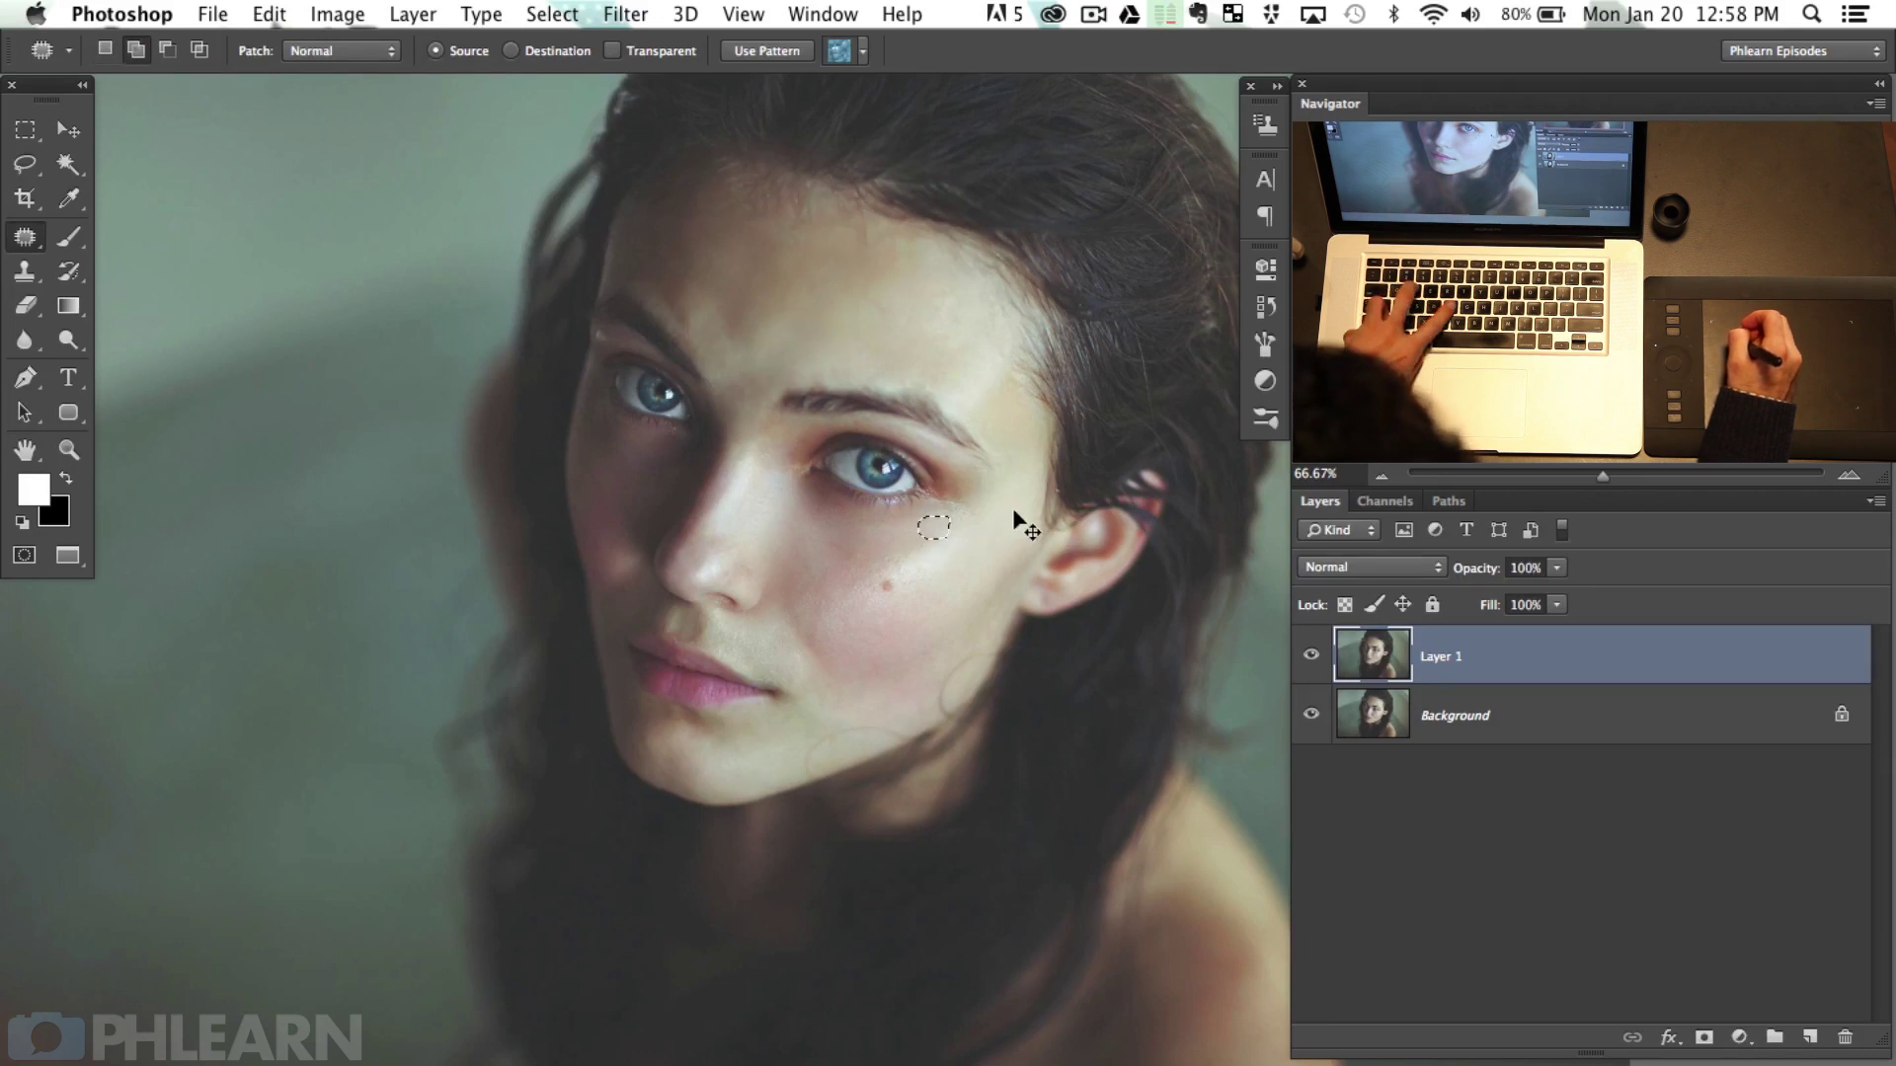
Step: Fade the latest repair to about 68% and patch the nose-bridge spot faded to 62%
key("super+shift+f")
left_click_drag(796, 247, 714, 245)
left_click(914, 219)
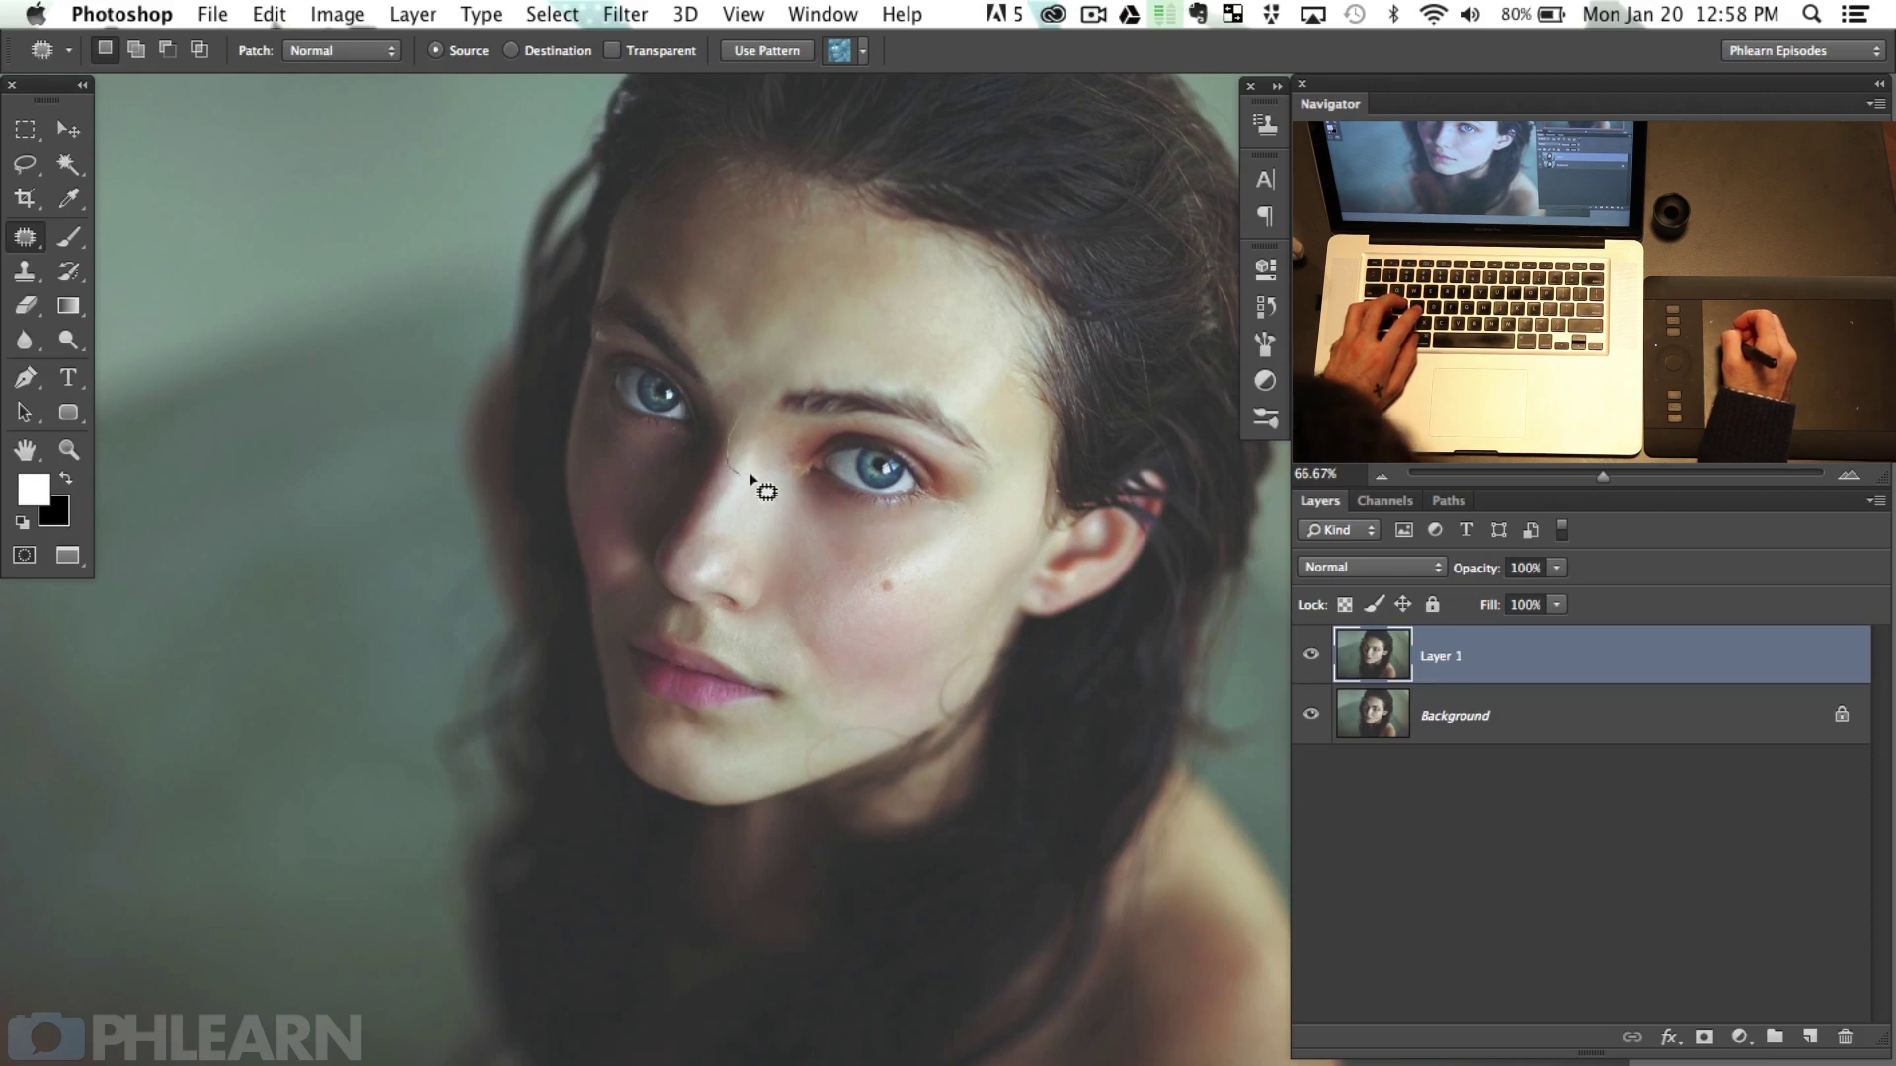
mouse_move(757, 420)
left_mouse_down()
mouse_move(762, 490)
mouse_move(868, 494)
left_mouse_up()
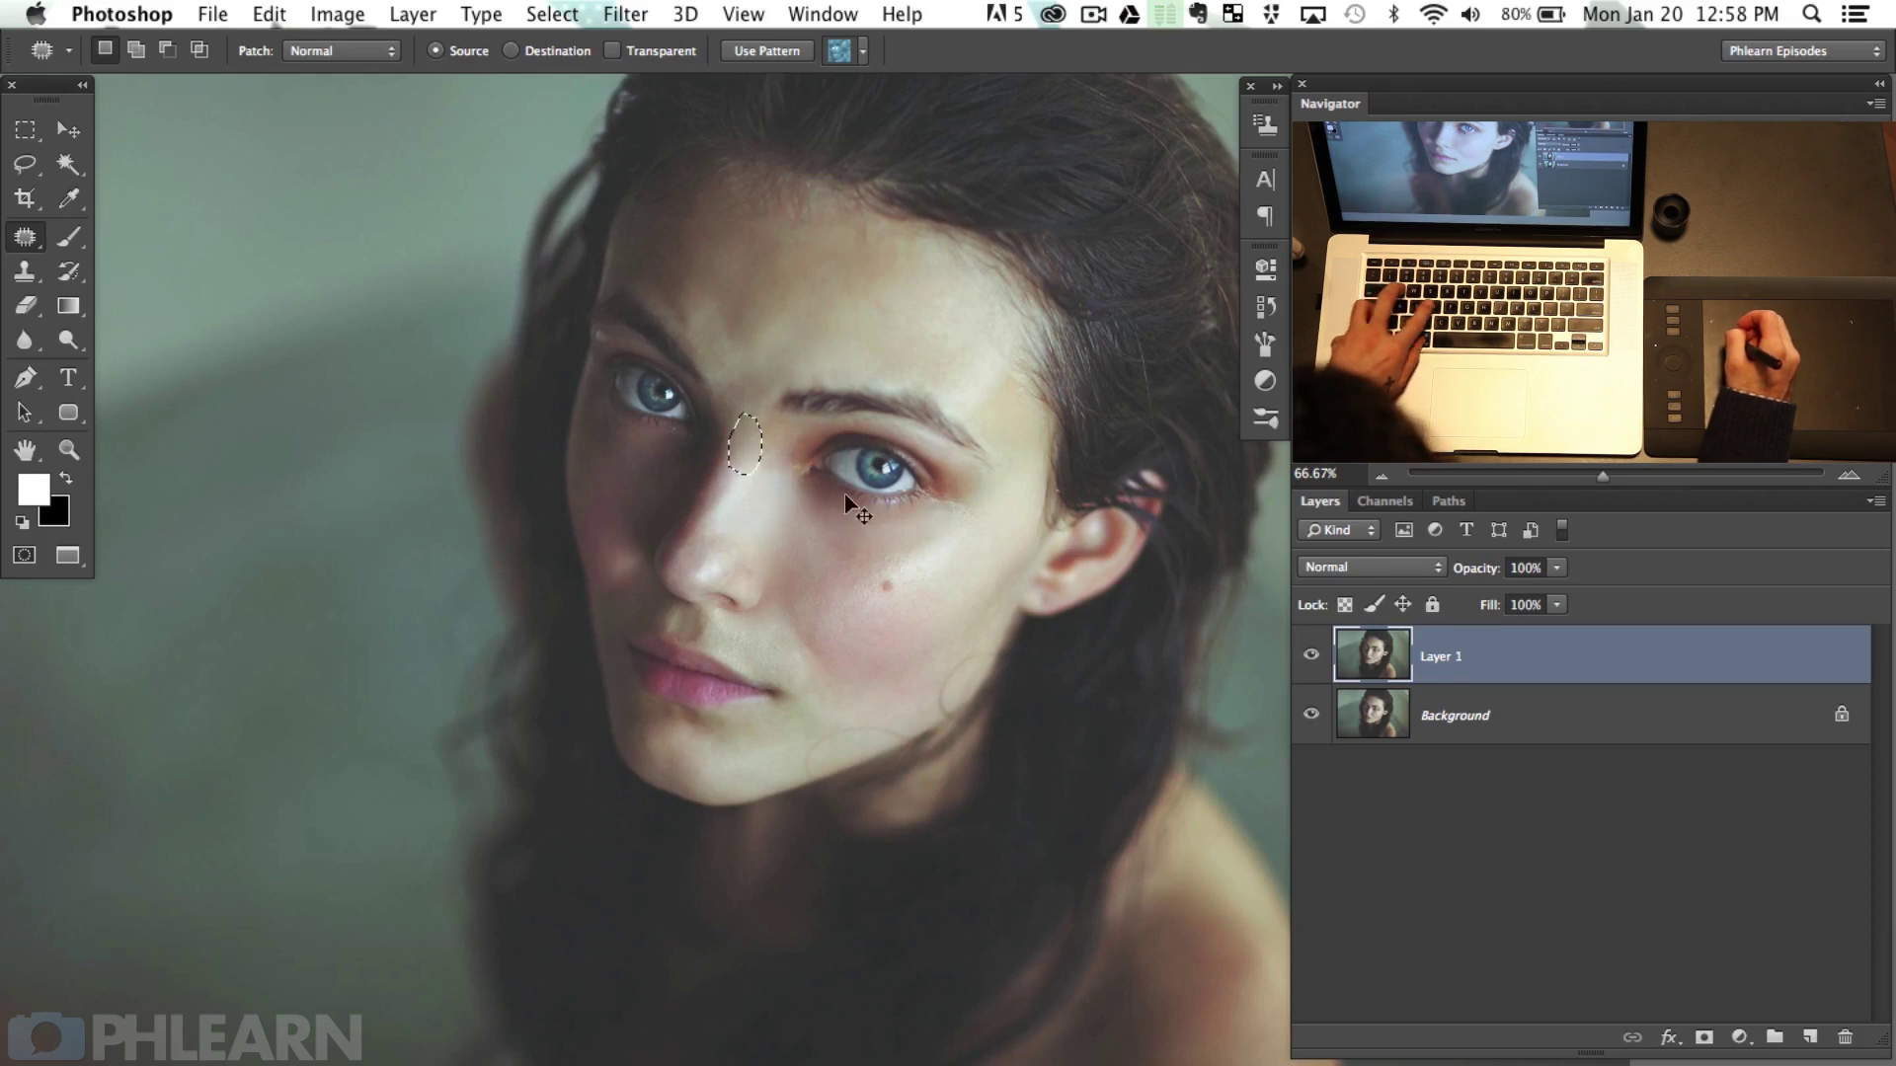
key("super+shift+f")
left_click_drag(796, 248, 699, 251)
left_click(905, 216)
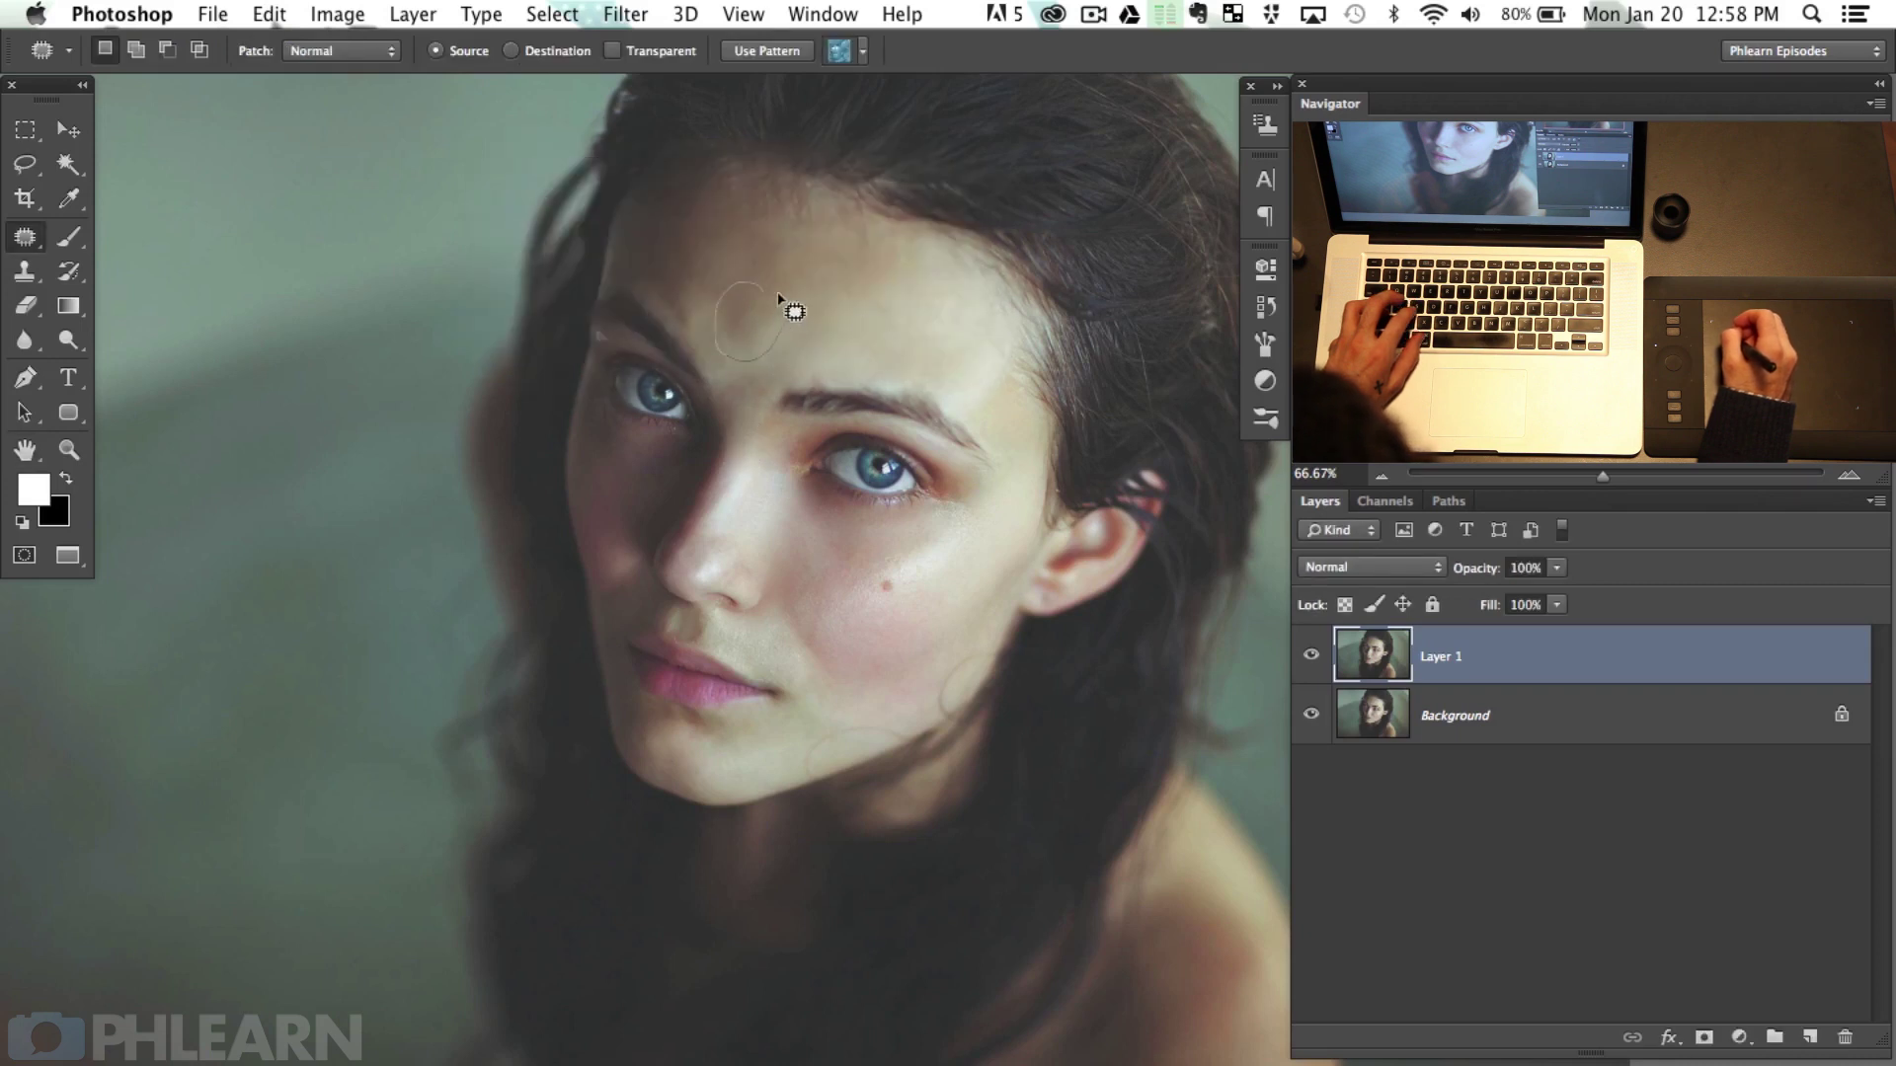
Step: Patch another forehead spot and the spot between brow and eye, each faded to 65%
left_click_drag(837, 275, 708, 249)
key("super+shift+f")
left_click(871, 217)
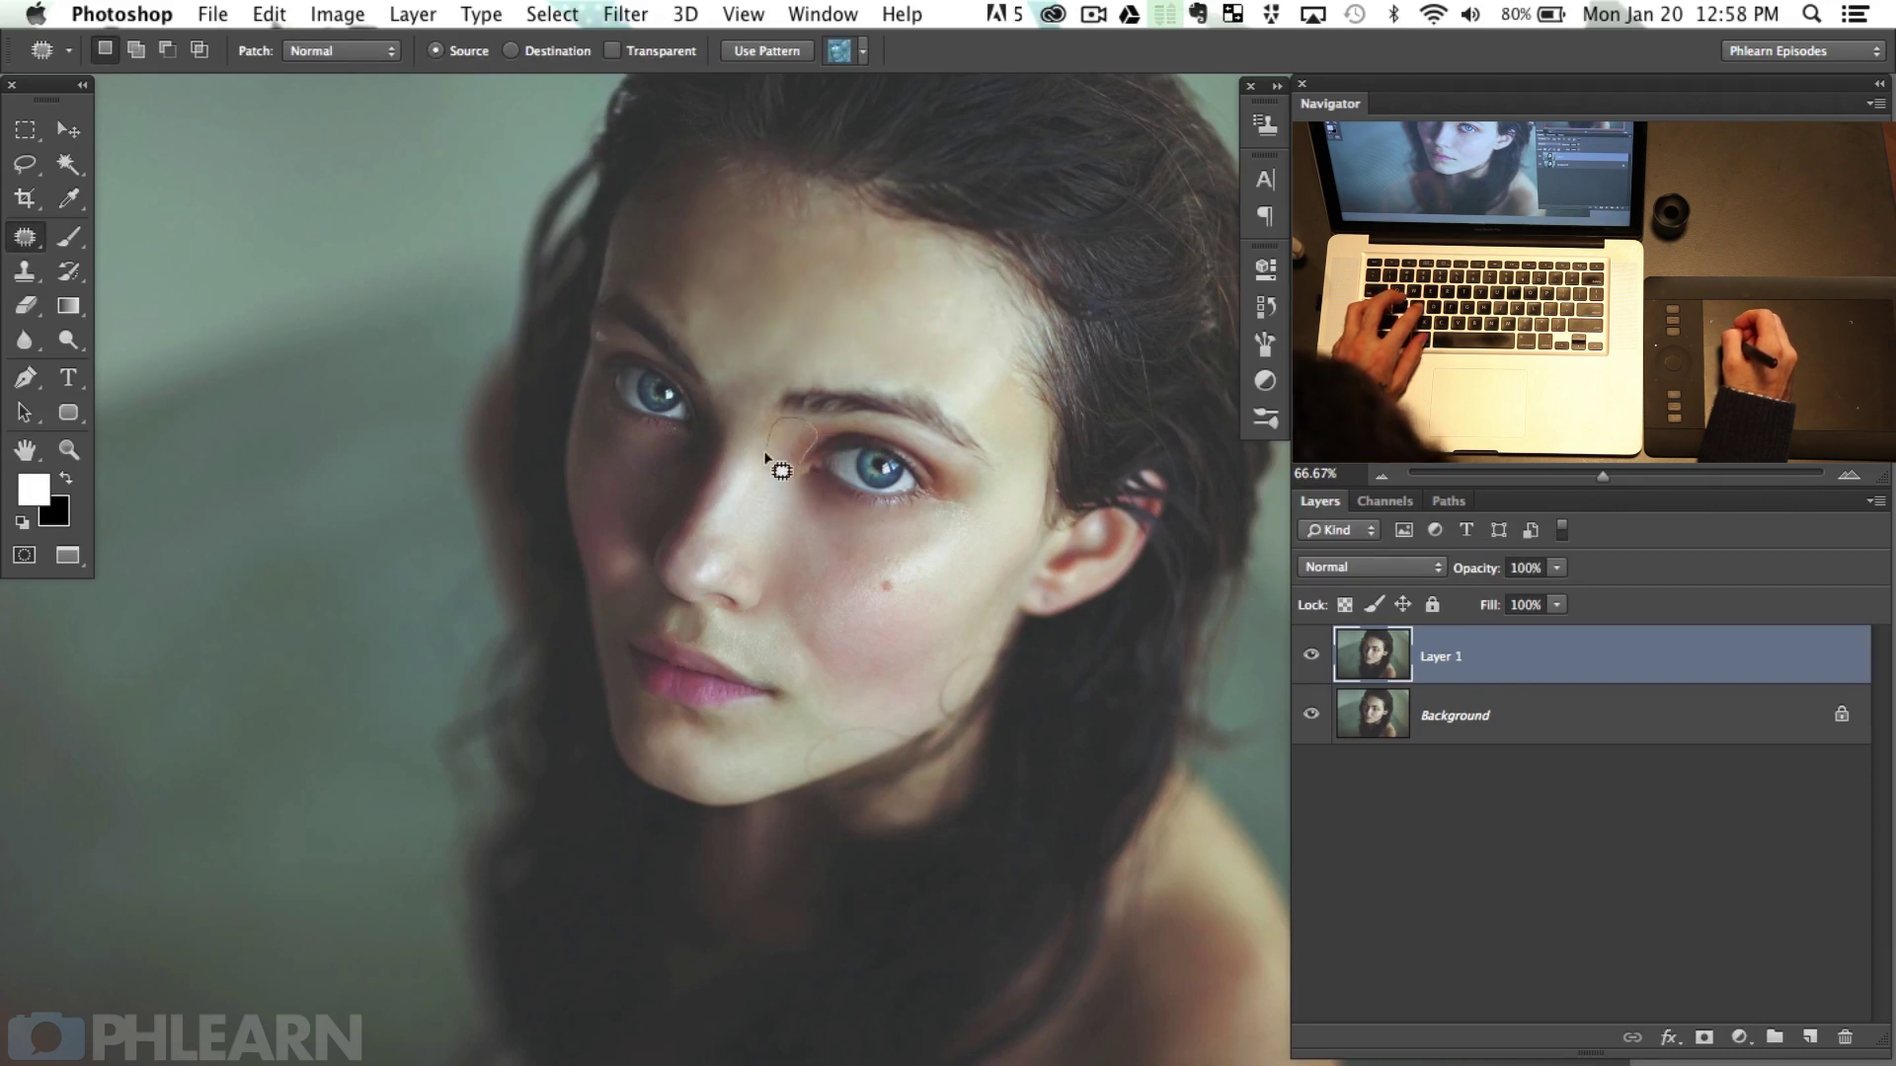
left_click_drag(778, 506, 767, 517)
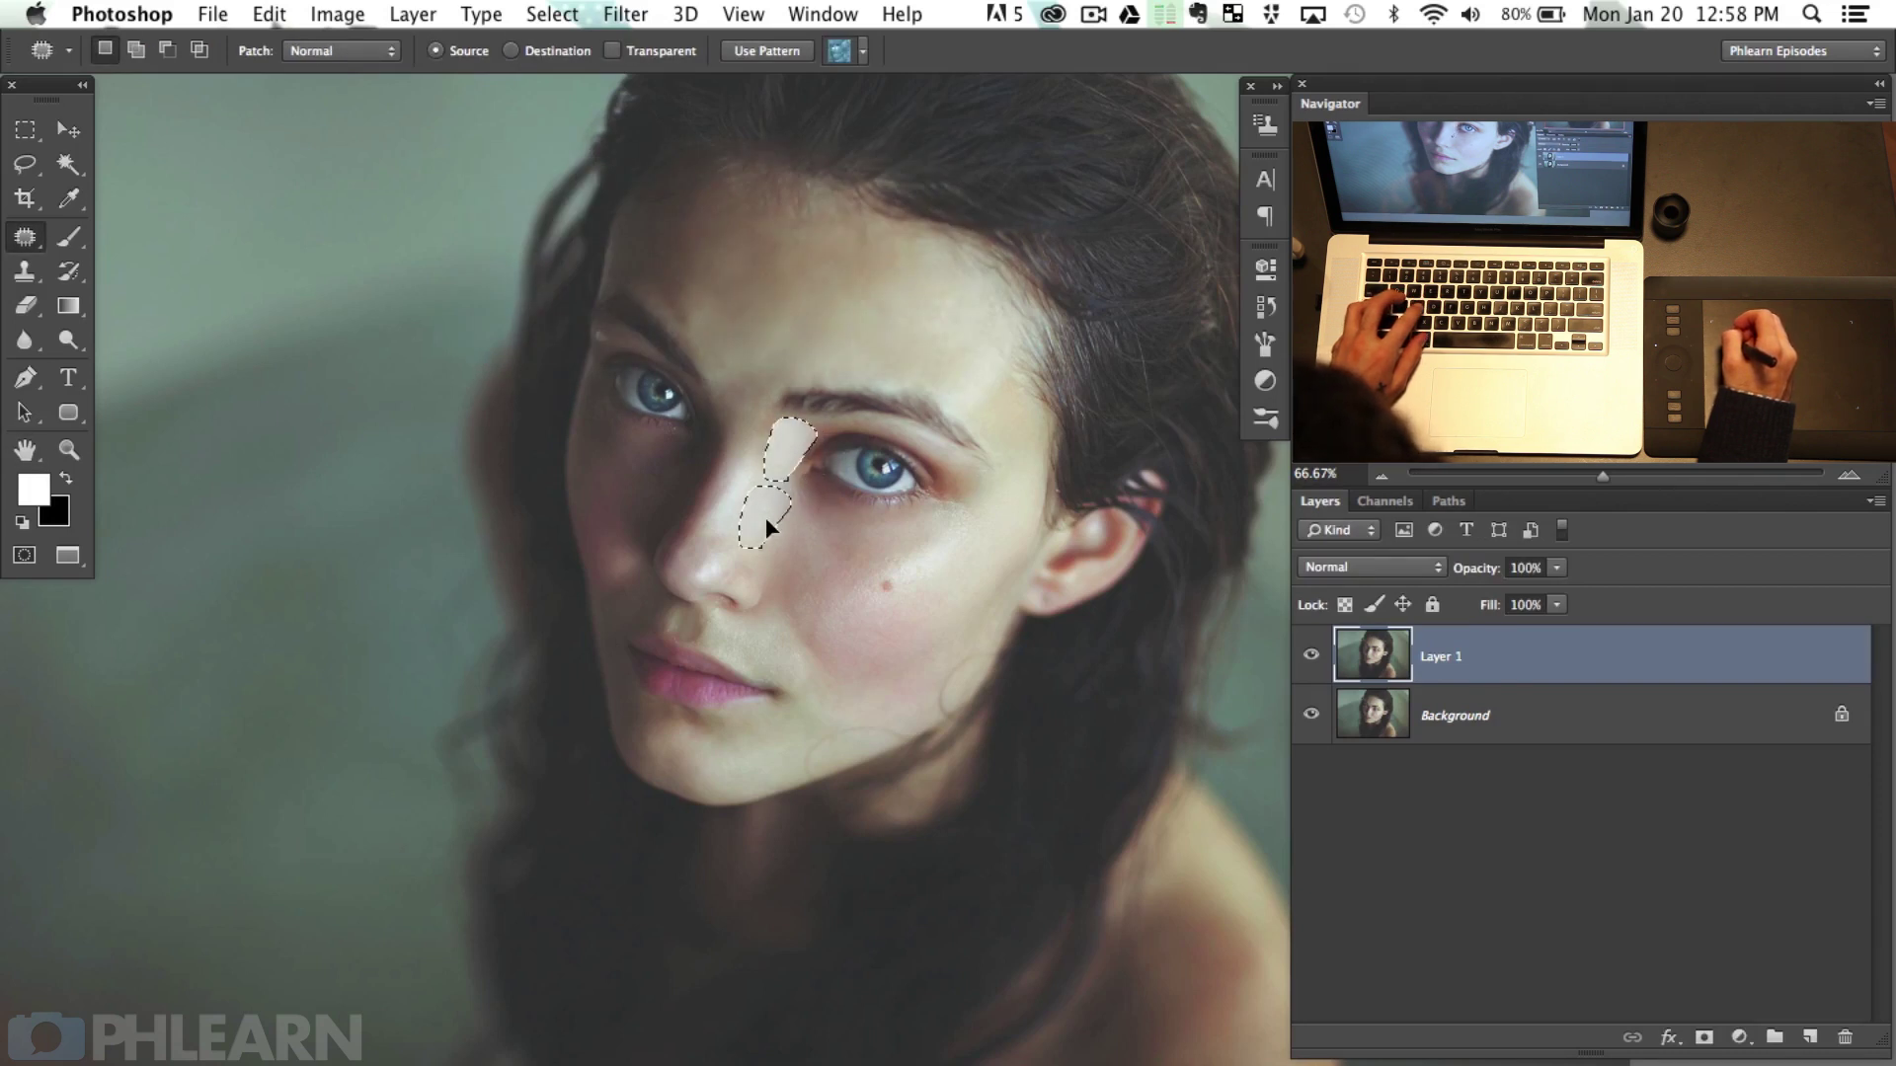
key("super+shift+f")
left_click_drag(798, 249, 708, 249)
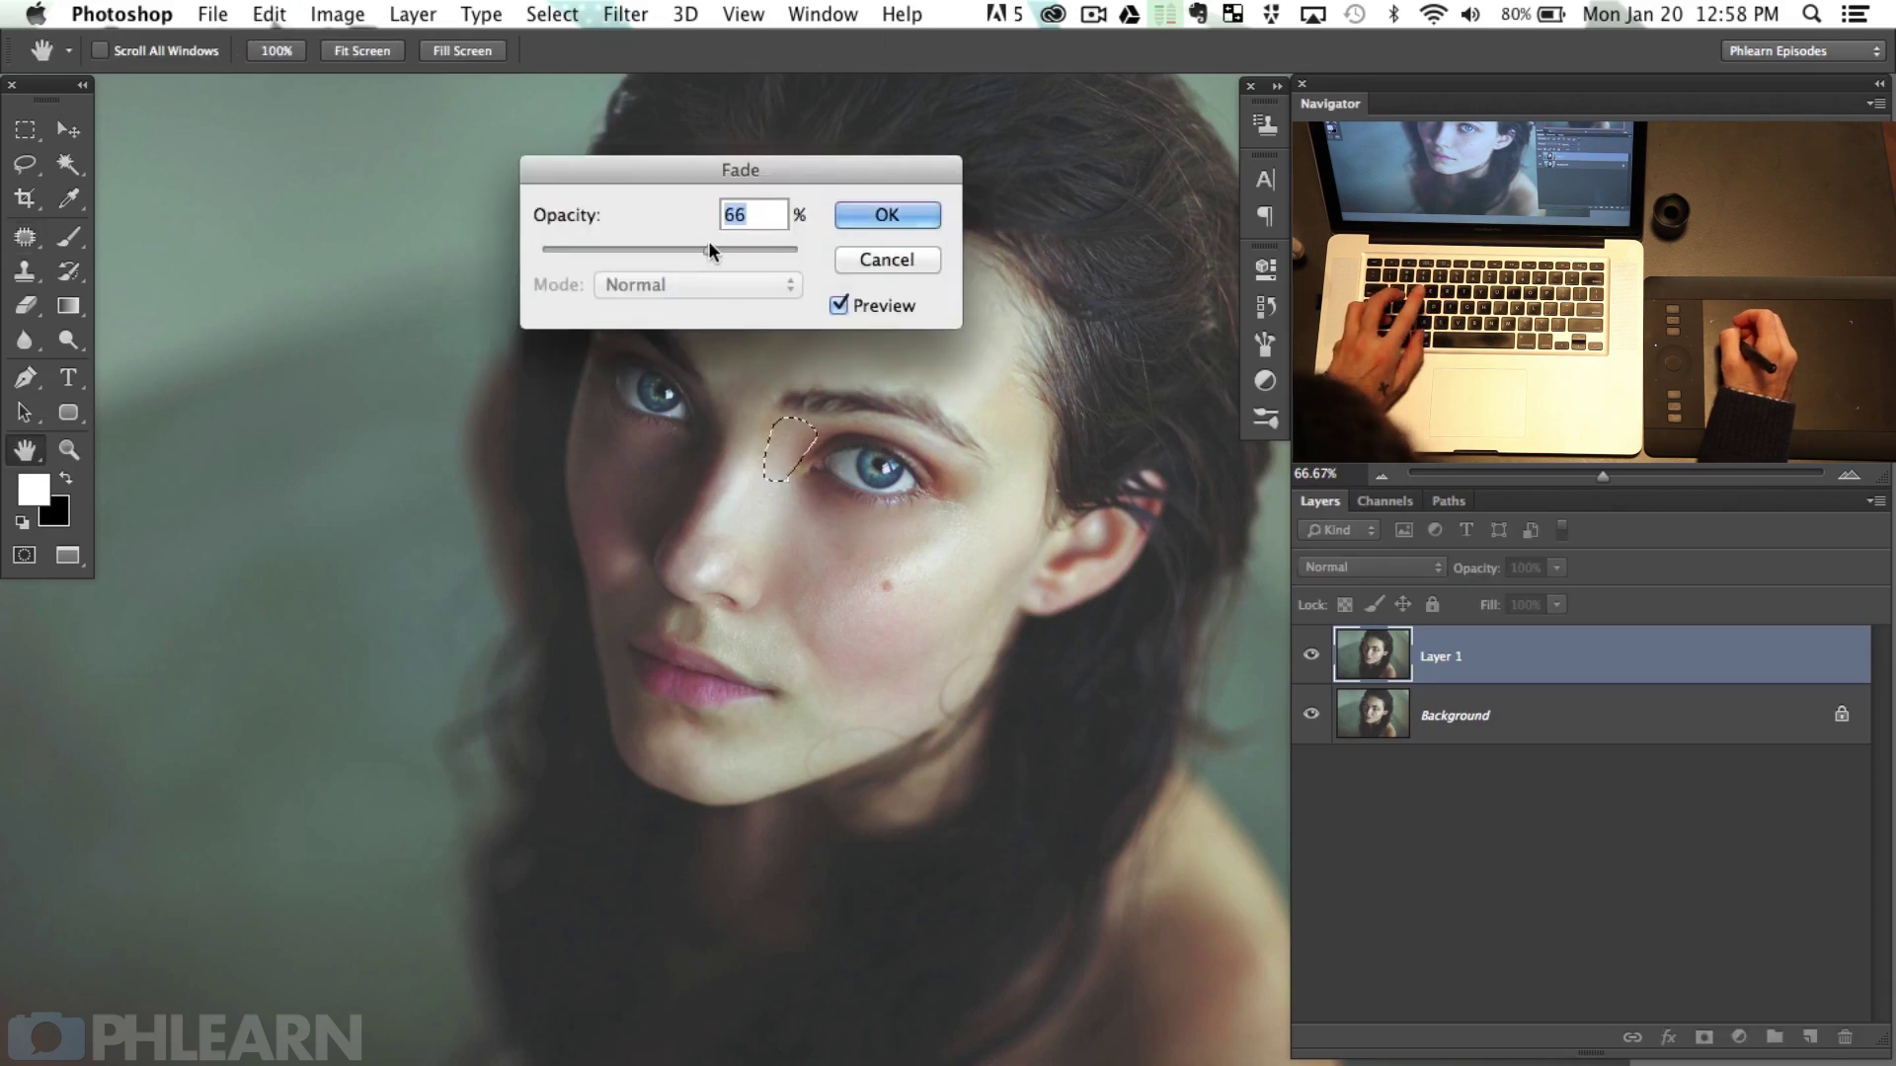
left_click(885, 215)
key("super+d")
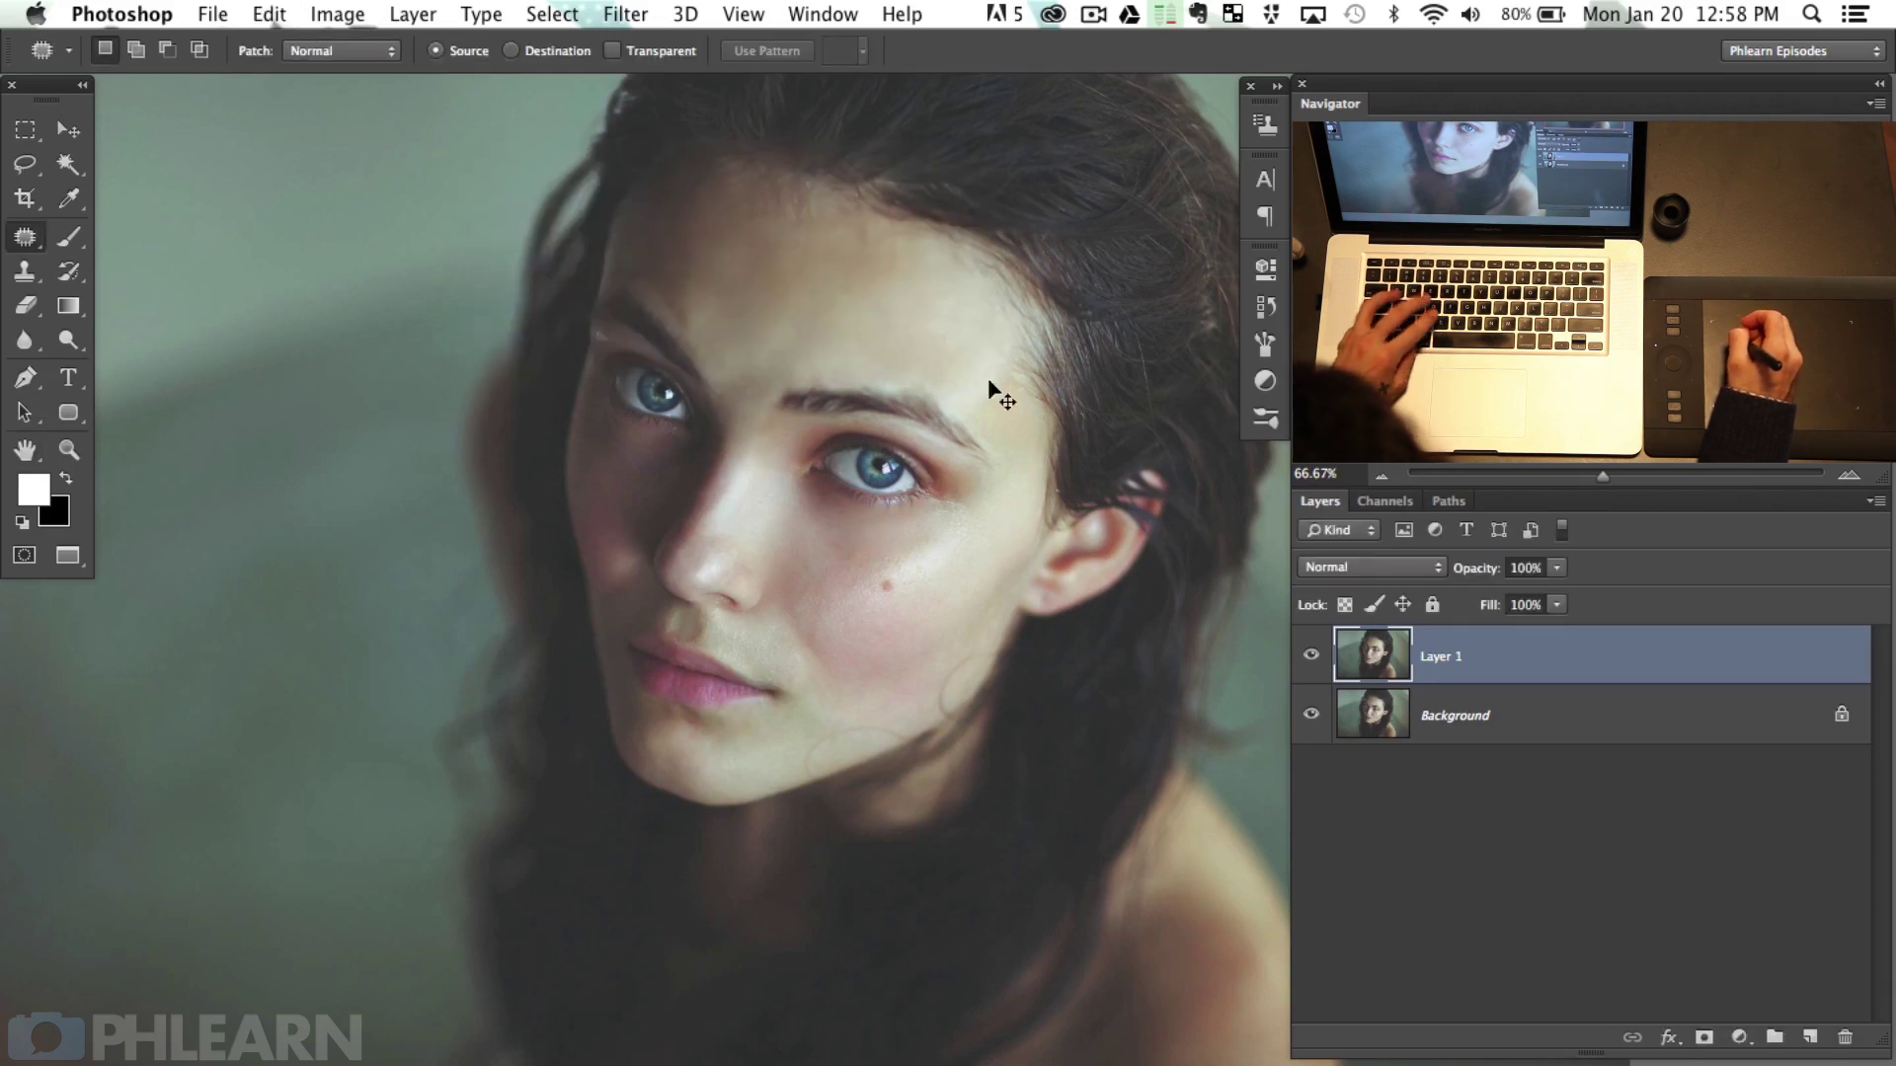
Step: Toggle Layer 1's visibility repeatedly to compare the retouch against the original blemishes
left_click_drag(1041, 668, 1009, 675)
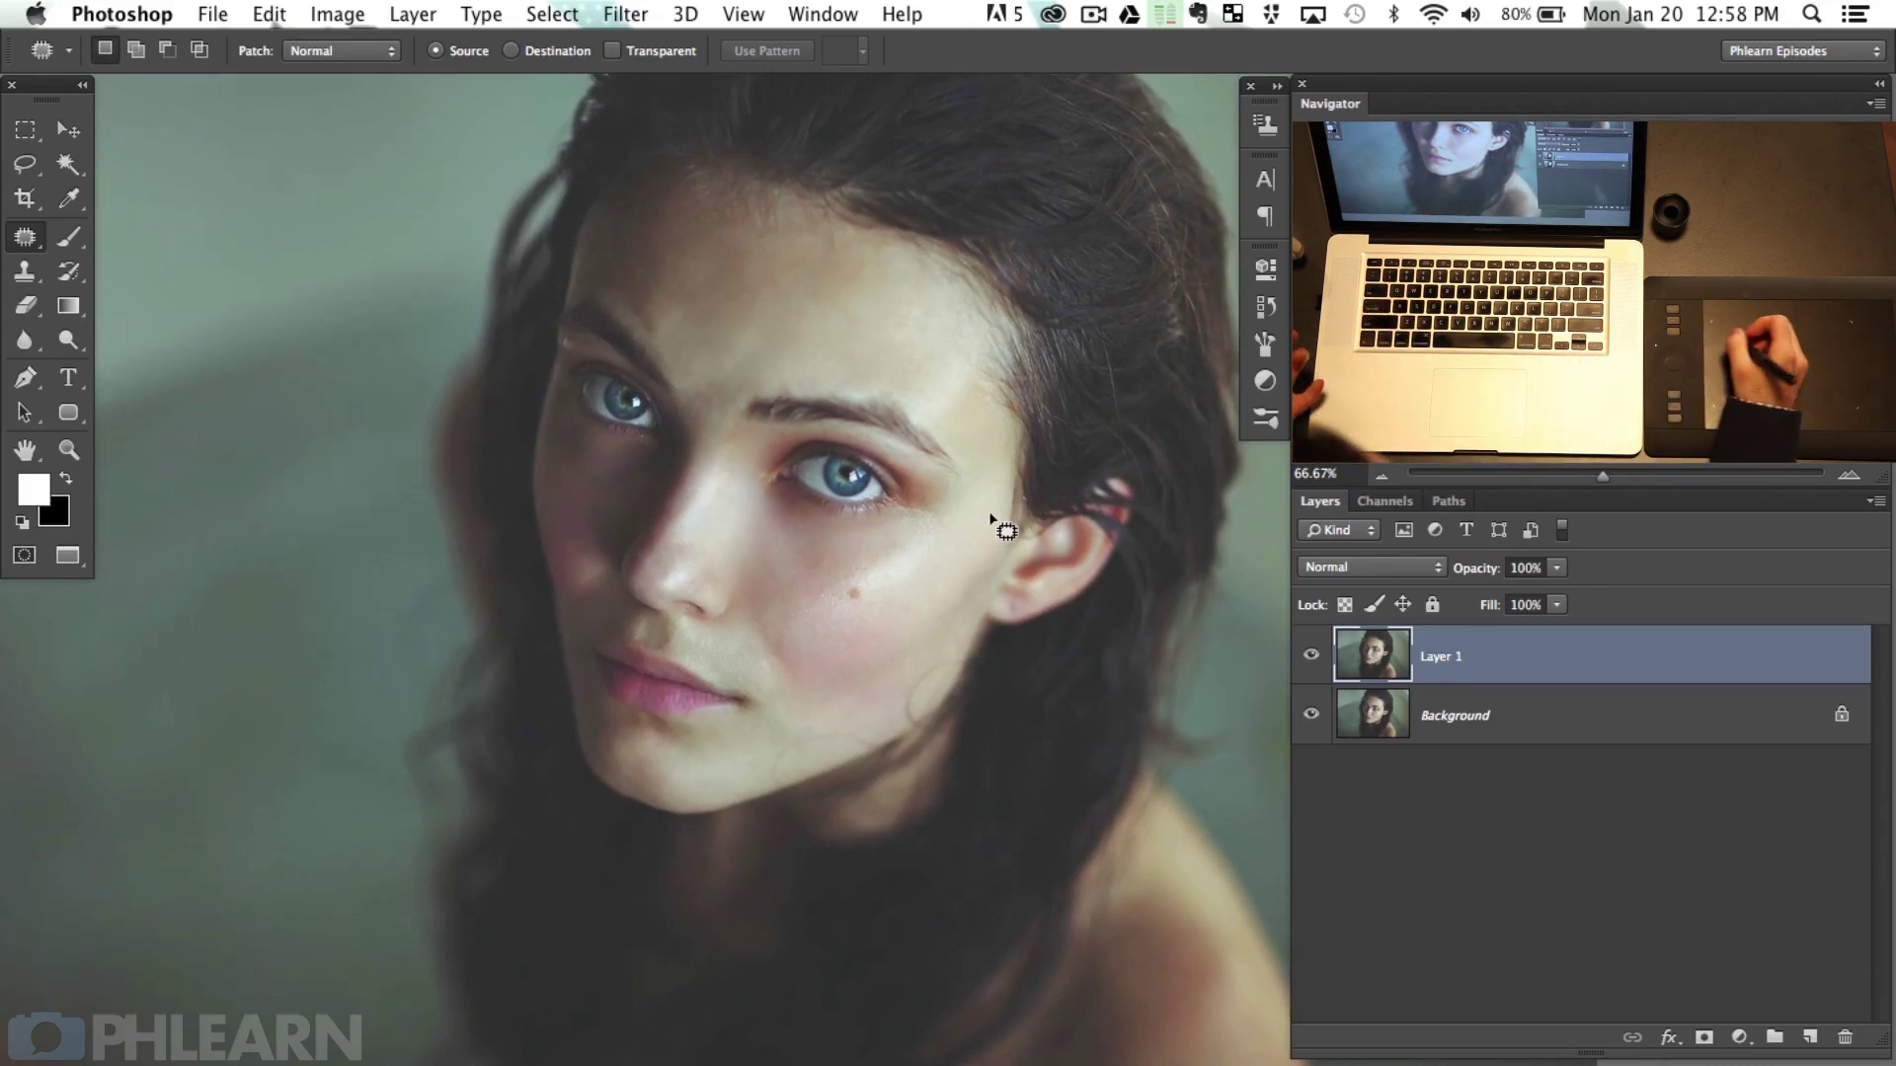
left_click(1312, 660)
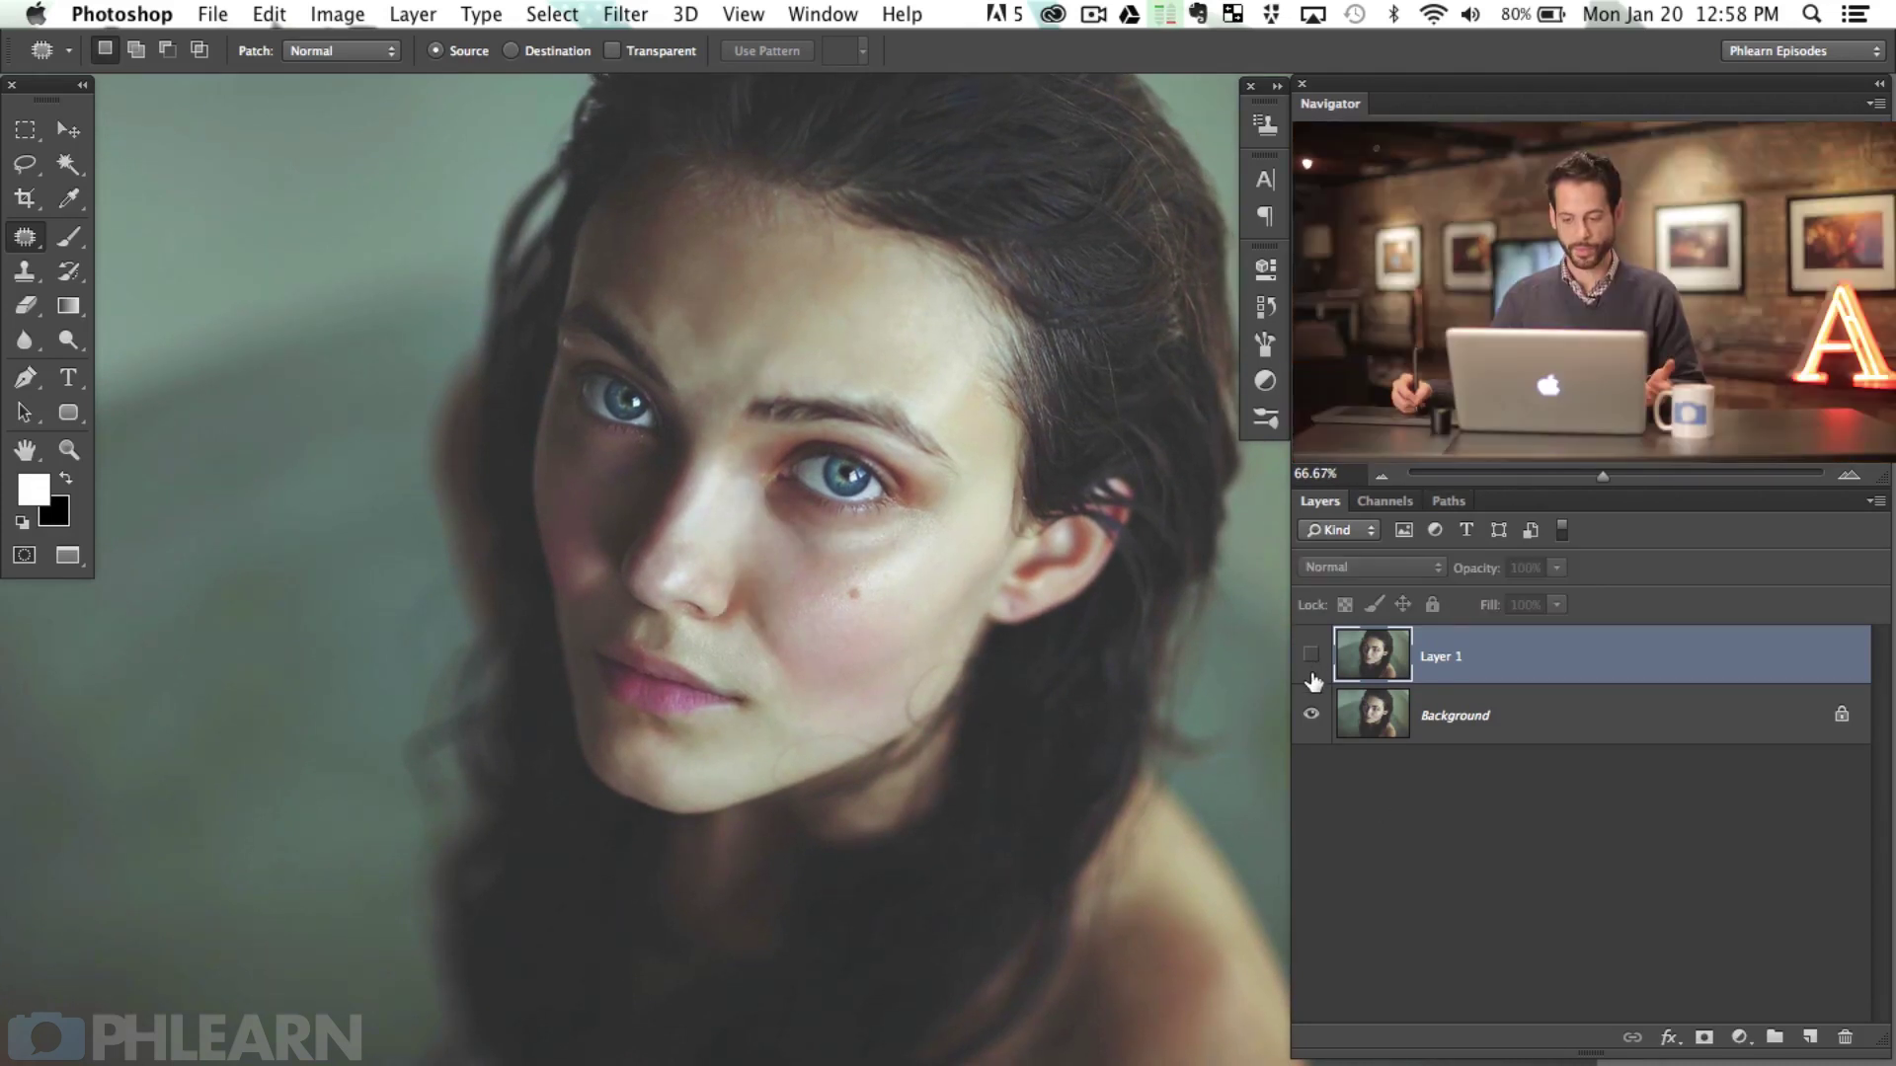
left_click(1311, 657)
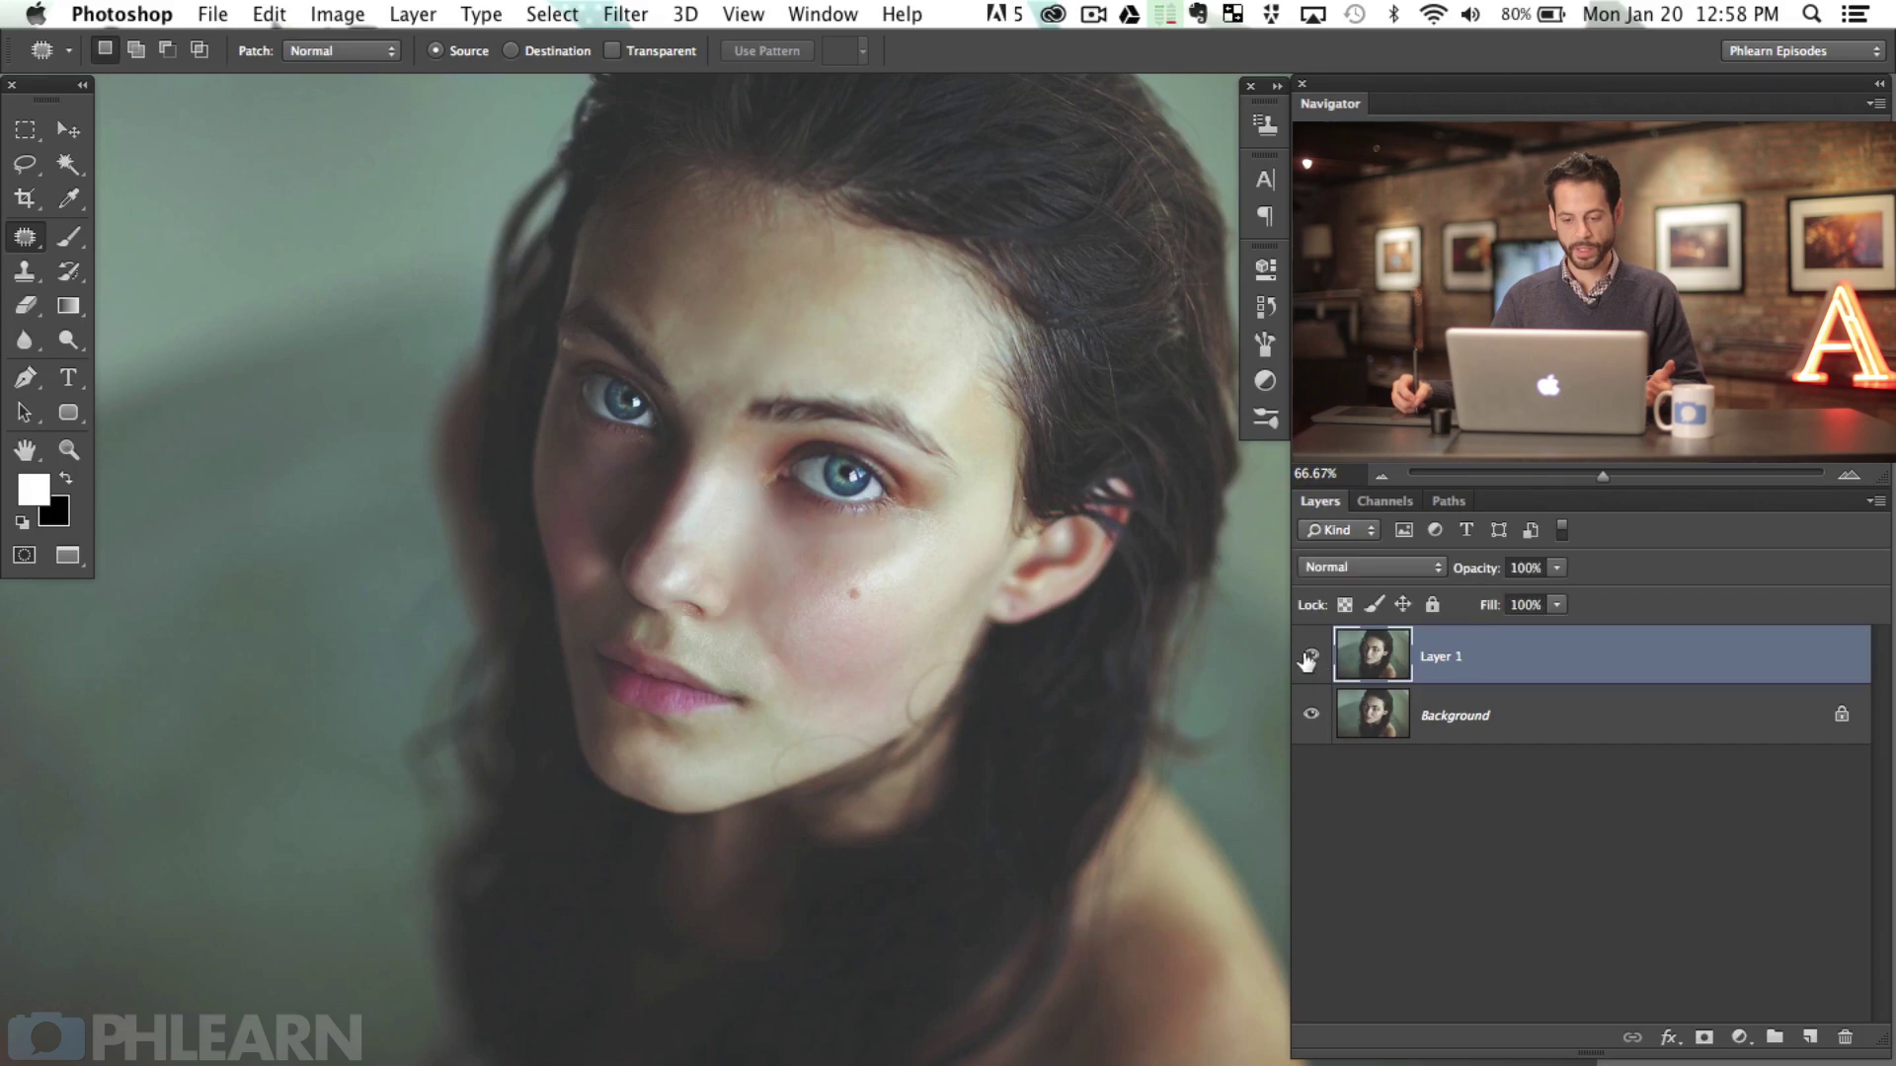
left_click(1311, 658)
left_click(1311, 659)
left_click(1310, 662)
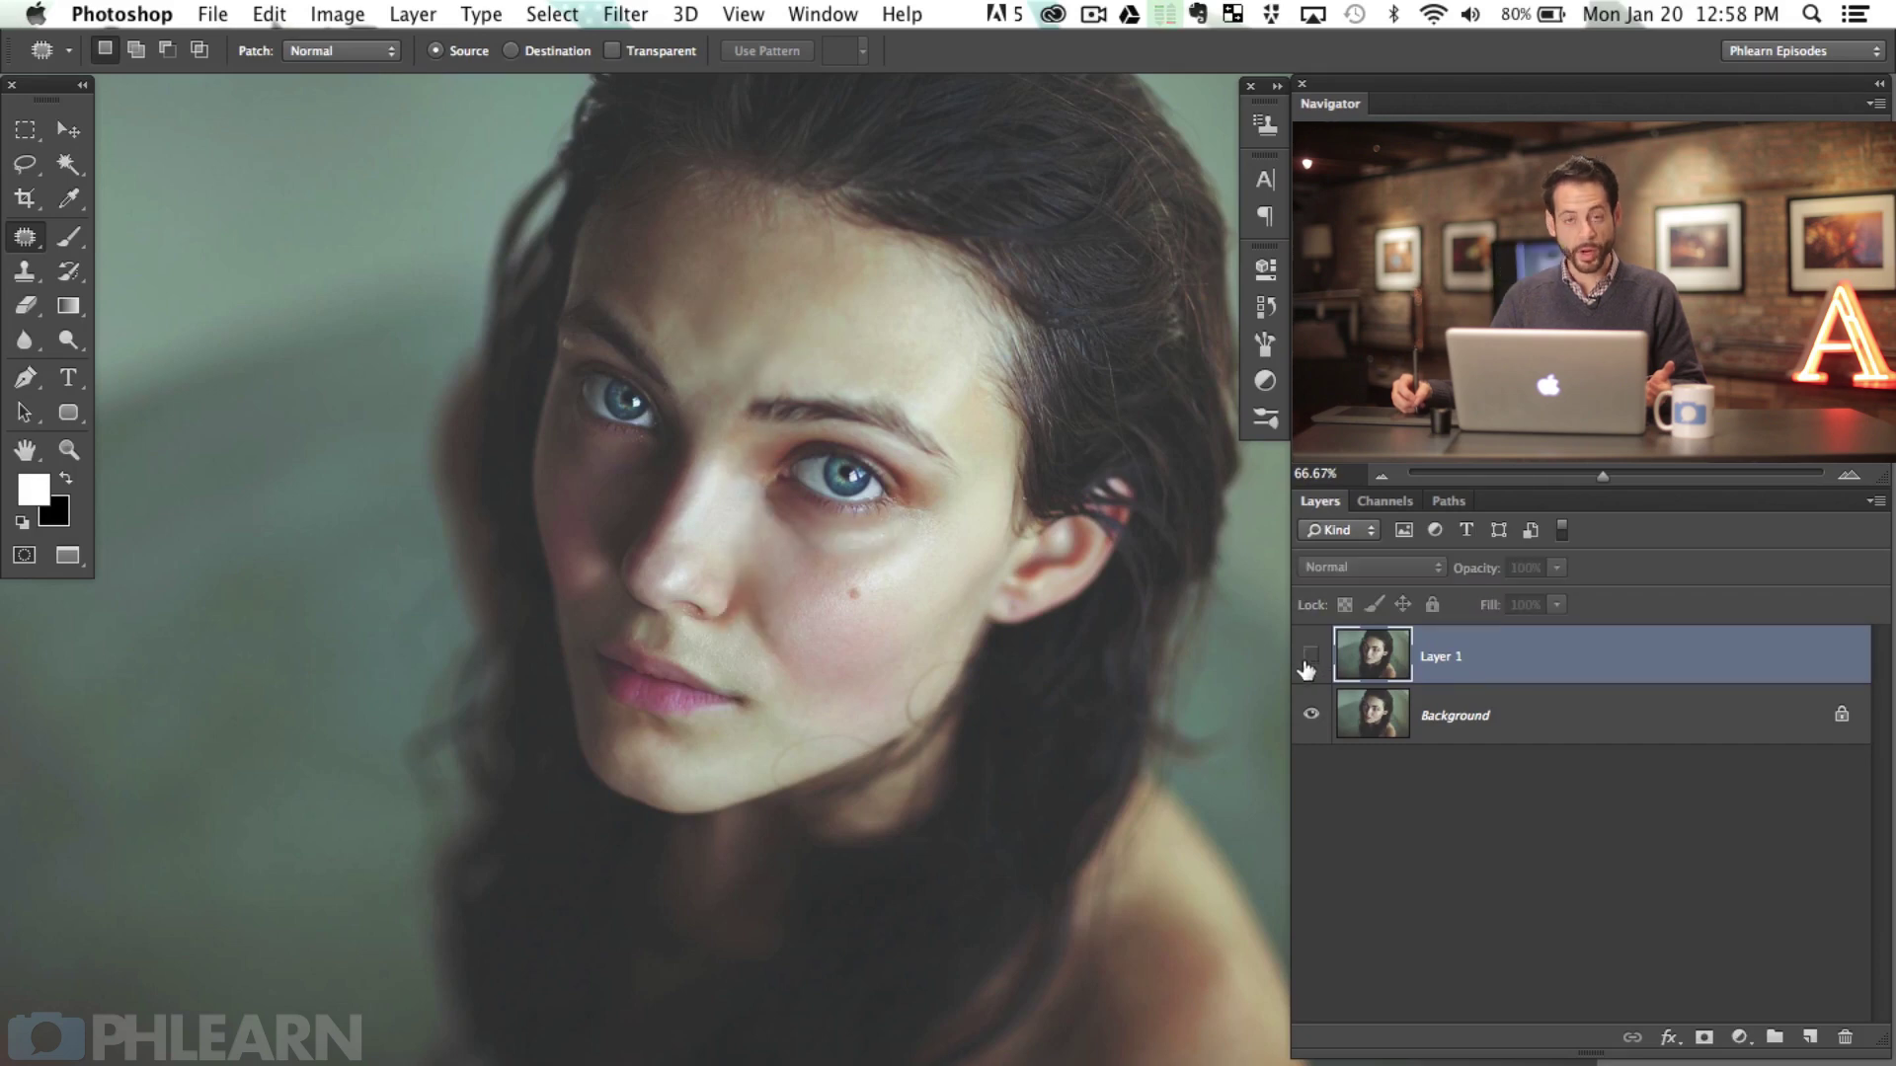
left_click(1309, 662)
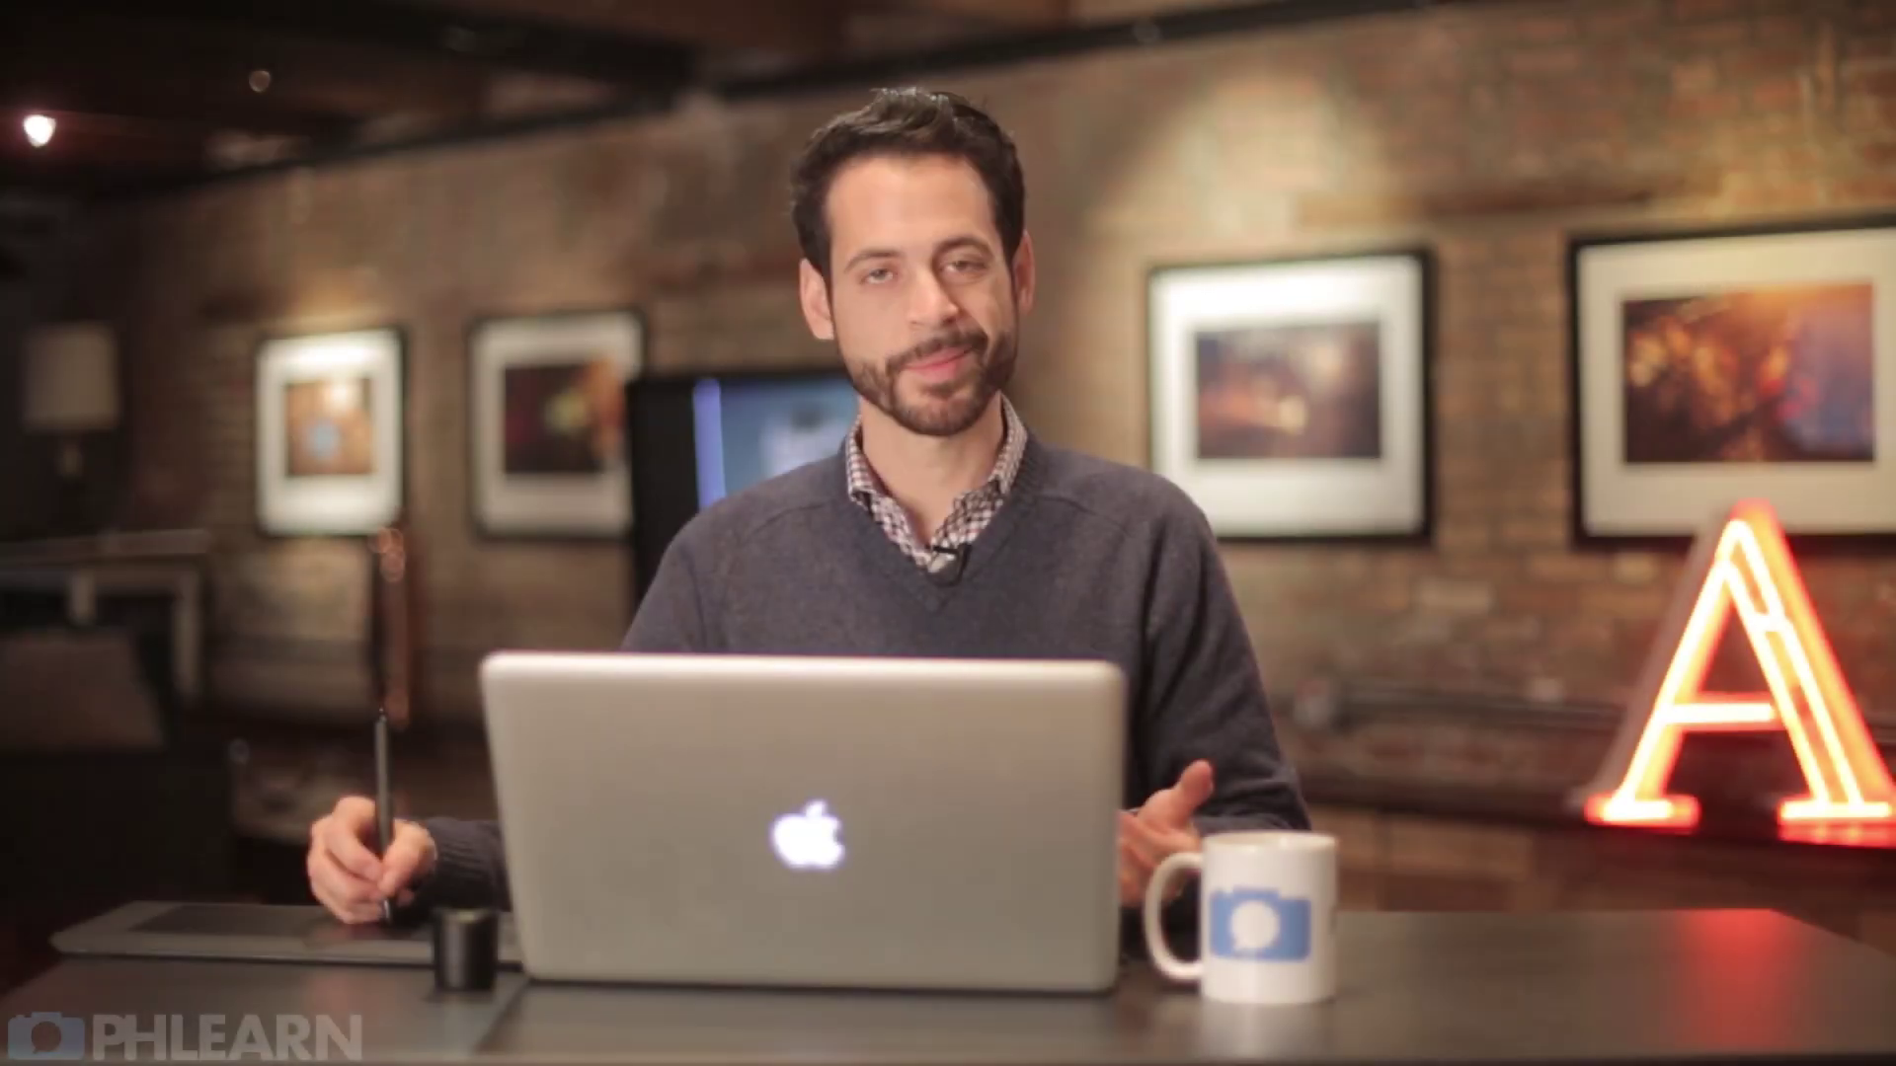